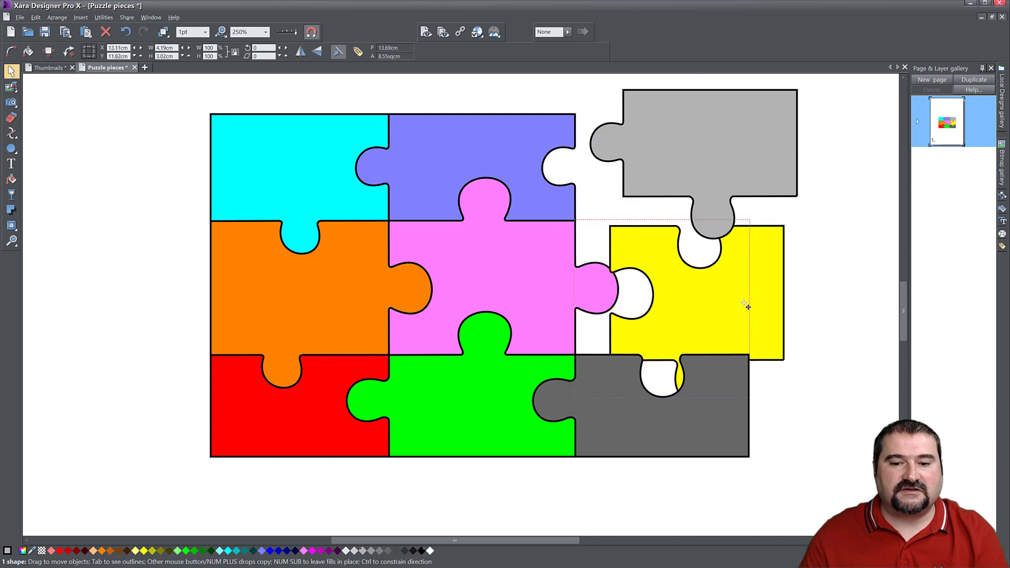
Move the dark gray, red, orange, cyan, blue, pink, green and yellow puzzle pieces apart so they sit separately on the page.
{"action": "left_click_drag", "start_coordinate": [713, 427], "coordinate": [747, 473]}
{"action": "left_click_drag", "start_coordinate": [319, 398], "coordinate": [249, 443]}
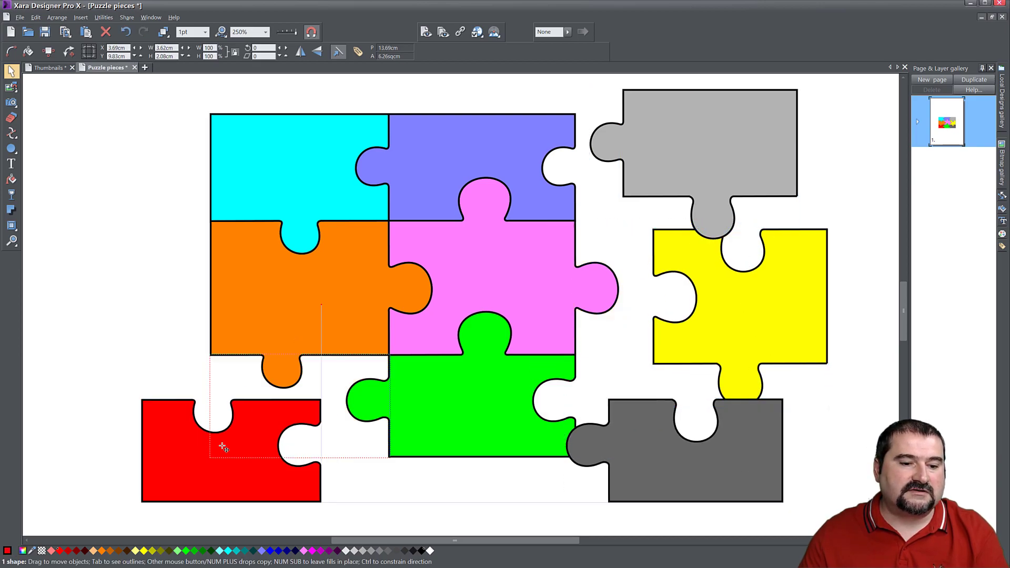
{"action": "left_click_drag", "start_coordinate": [275, 330], "coordinate": [204, 330]}
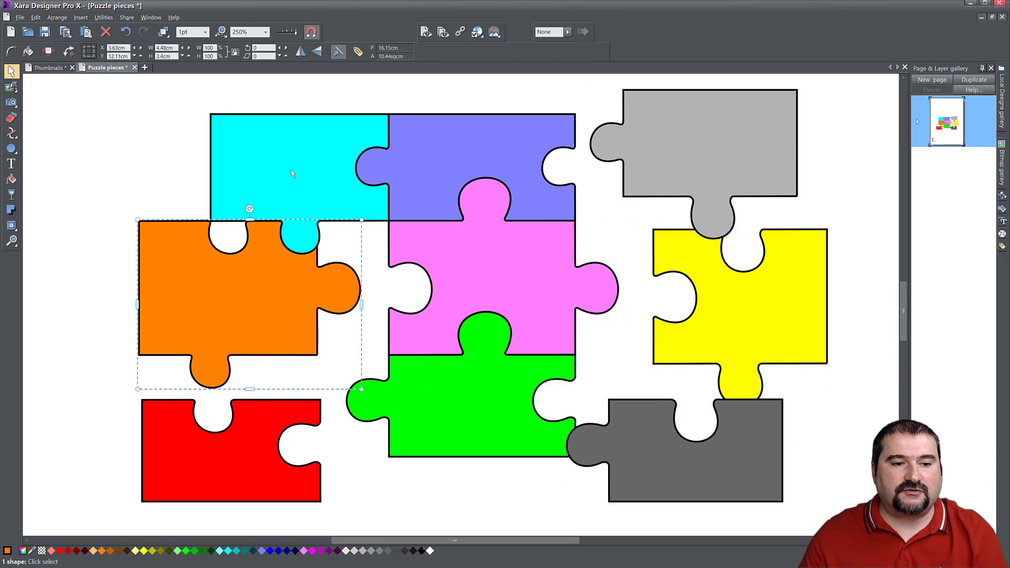
{"action": "left_click_drag", "start_coordinate": [293, 174], "coordinate": [265, 141]}
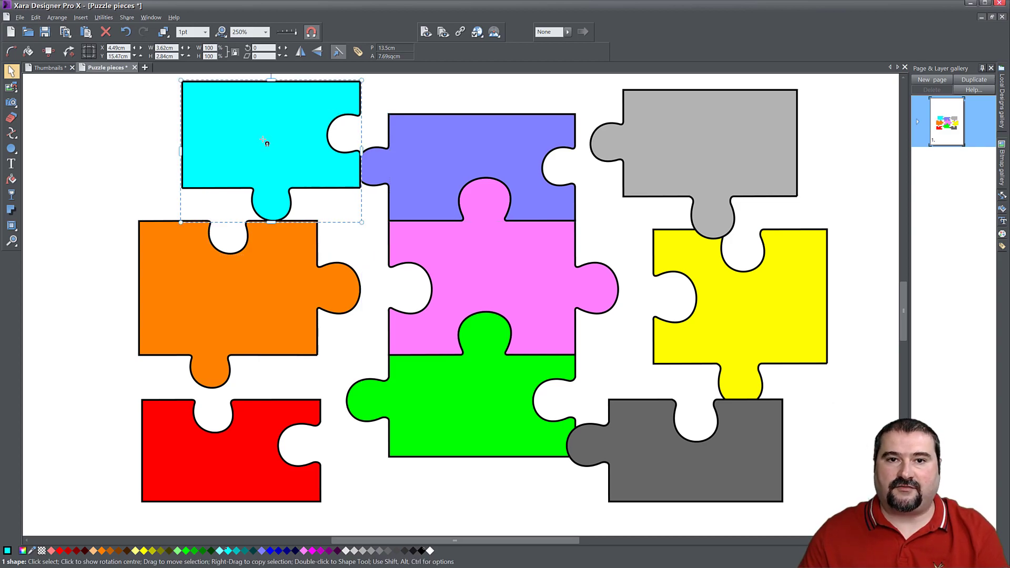
{"action": "left_click_drag", "start_coordinate": [295, 274], "coordinate": [235, 279]}
{"action": "left_click_drag", "start_coordinate": [469, 183], "coordinate": [469, 160]}
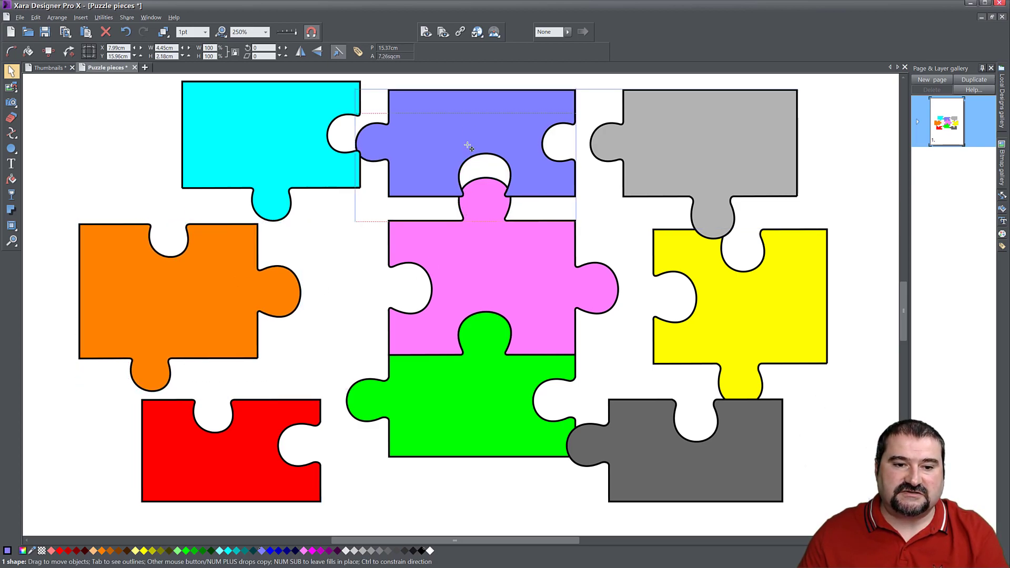
{"action": "left_click_drag", "start_coordinate": [456, 274], "coordinate": [429, 291]}
{"action": "left_click_drag", "start_coordinate": [456, 414], "coordinate": [443, 469]}
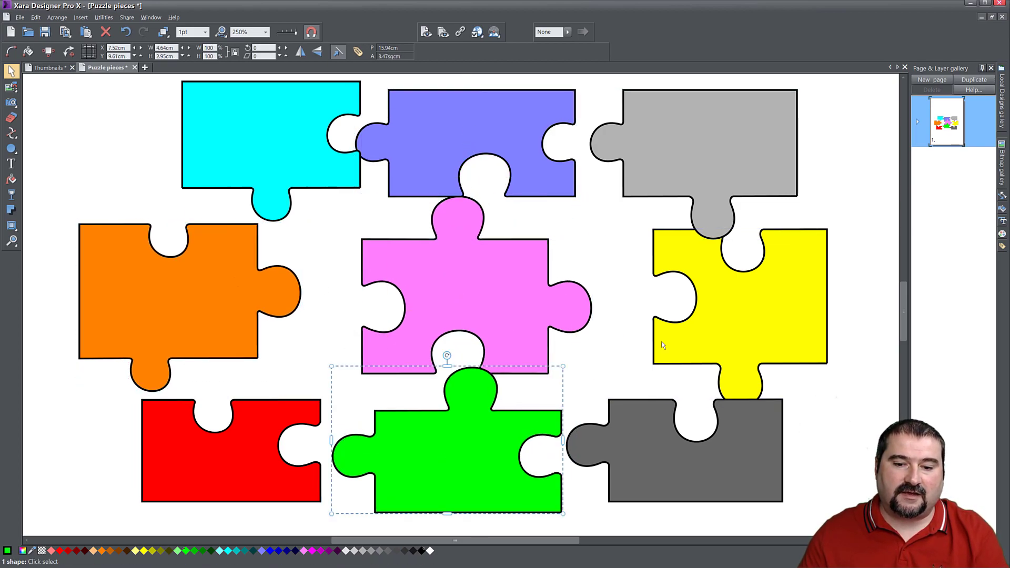
{"action": "left_click_drag", "start_coordinate": [742, 308], "coordinate": [700, 308]}
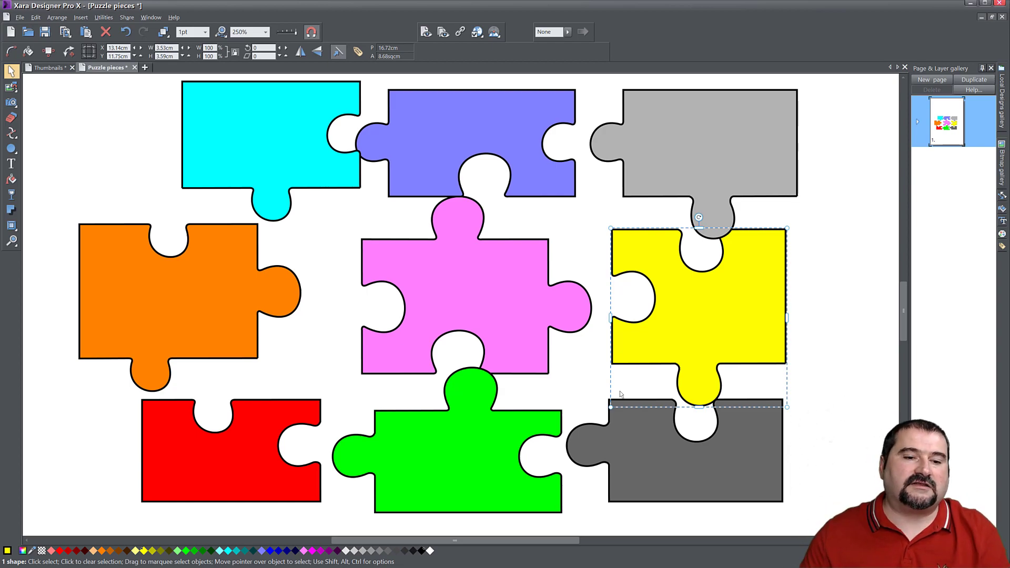
Switch to Camtasia, add video.mp4 to the media bin and the start of Track 1, and move the playhead to 0:00:10;28.
{"action": "left_click", "coordinate": [968, 4]}
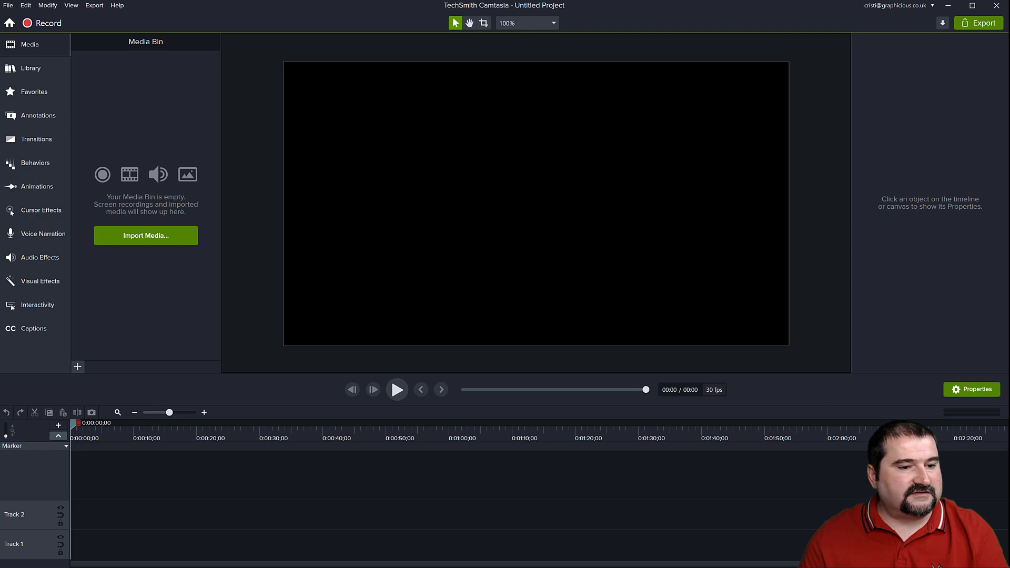
{"action": "left_click_drag", "start_coordinate": [157, 141], "coordinate": [347, 176]}
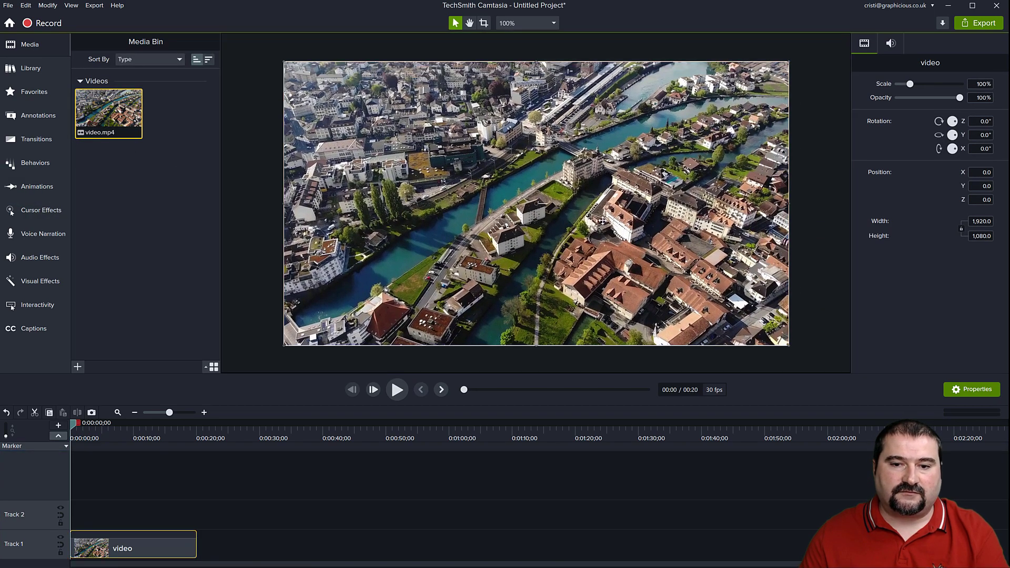
{"action": "left_click_drag", "start_coordinate": [74, 426], "coordinate": [141, 443]}
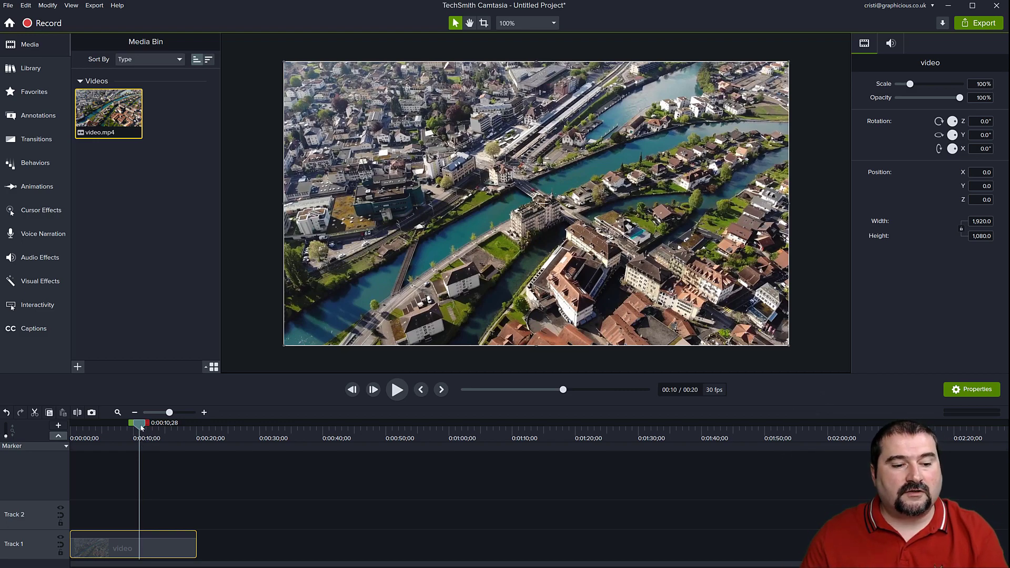
Bring up the 57 Puzzle pieces assemble folder, enlarge its window and look over the exported piece images a to d.
{"action": "left_click_drag", "start_coordinate": [0, 52], "coordinate": [394, 89]}
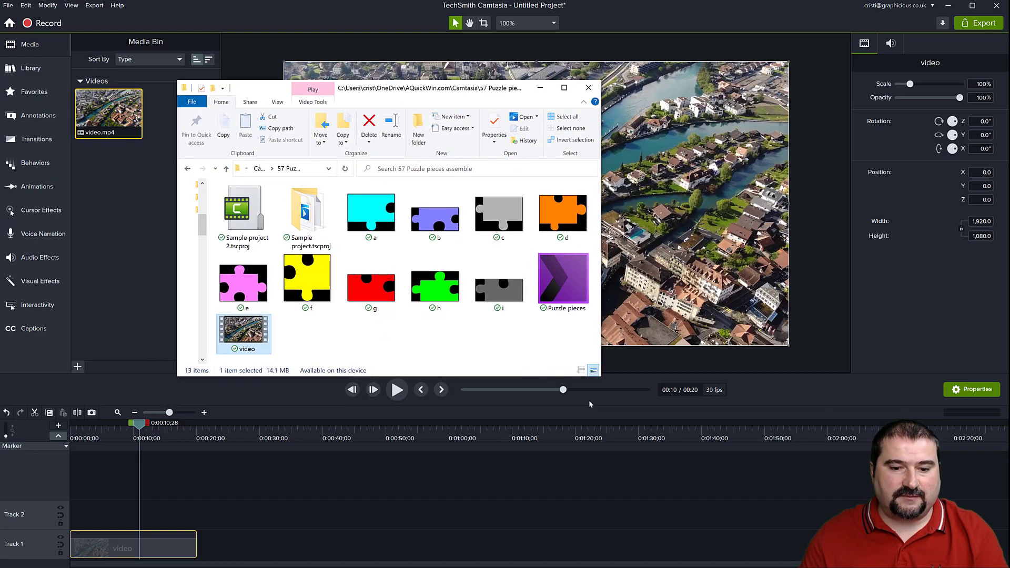
{"action": "left_click_drag", "start_coordinate": [601, 378], "coordinate": [799, 470]}
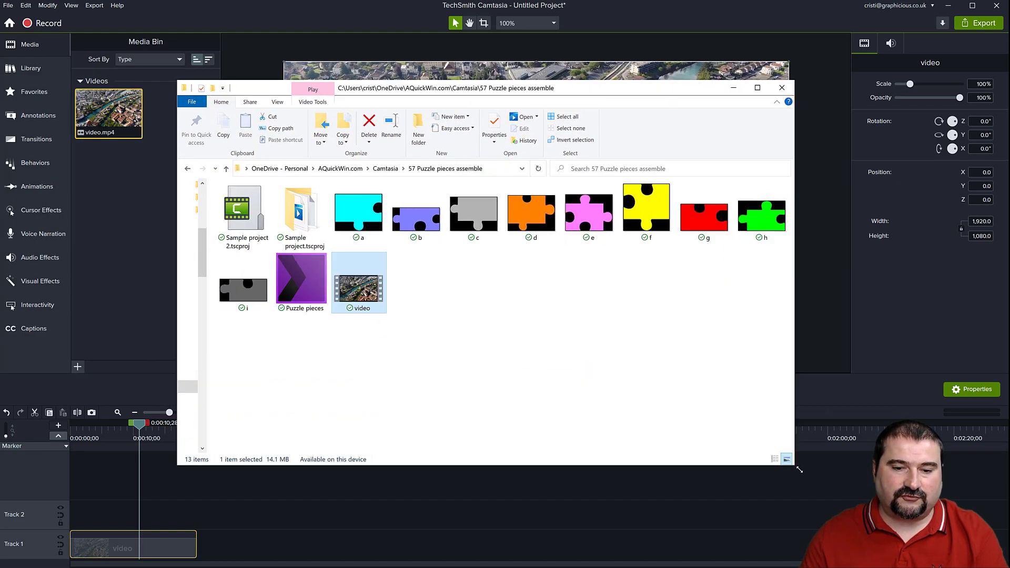
{"action": "left_click", "coordinate": [359, 216]}
{"action": "left_click", "coordinate": [414, 217]}
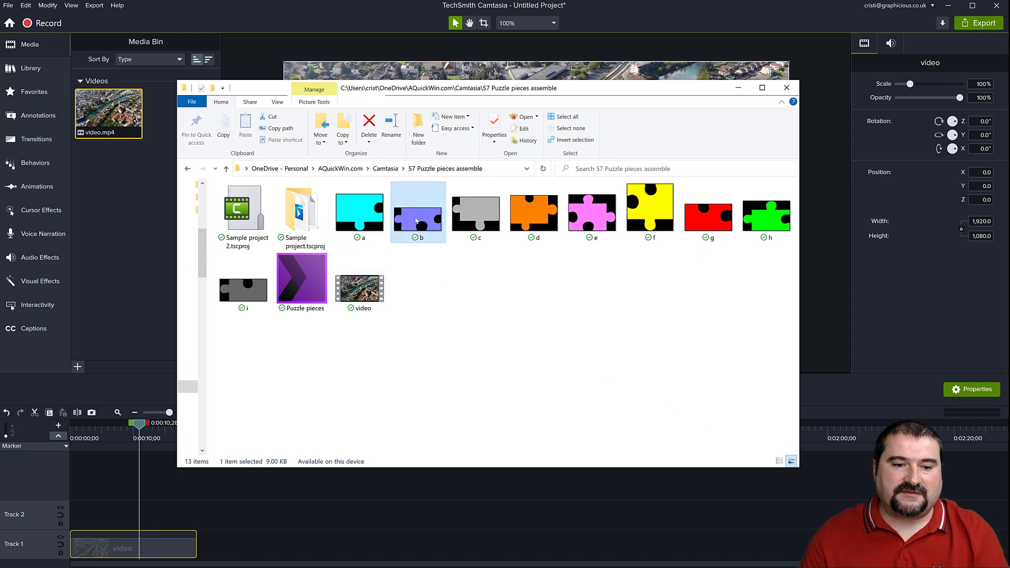
{"action": "left_click", "coordinate": [473, 219]}
{"action": "left_click", "coordinate": [530, 222]}
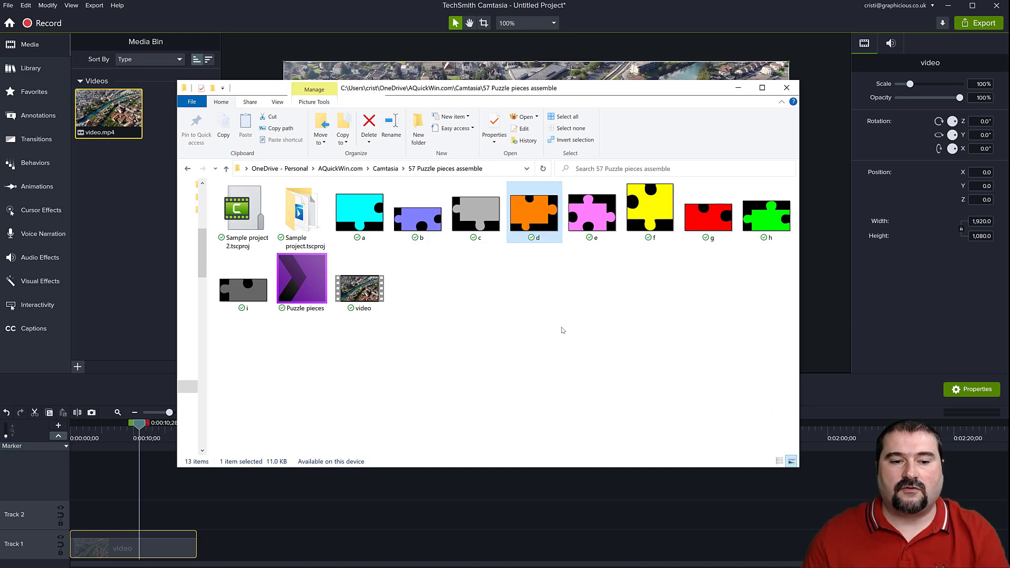
View the exported puzzle piece images in XnView from a.png through f.png, and close the viewer.
{"action": "left_click", "coordinate": [361, 210]}
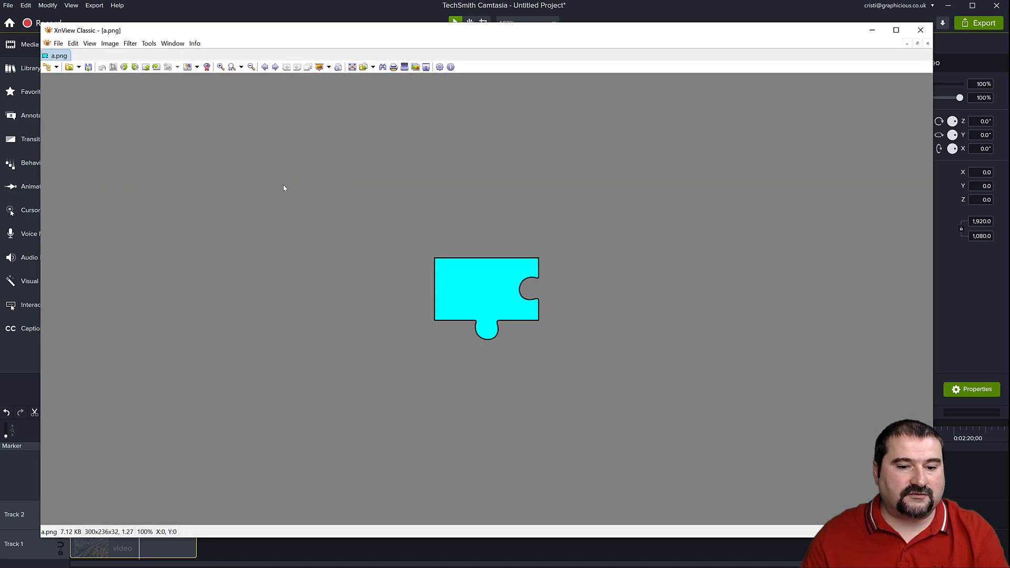
{"action": "scroll", "coordinate": [528, 303], "scroll_direction": "up", "scroll_amount": 2}
{"action": "scroll", "coordinate": [529, 302], "scroll_direction": "down", "scroll_amount": 1}
{"action": "key", "text": "Page_Down"}
{"action": "key", "text": "Page_Down"}
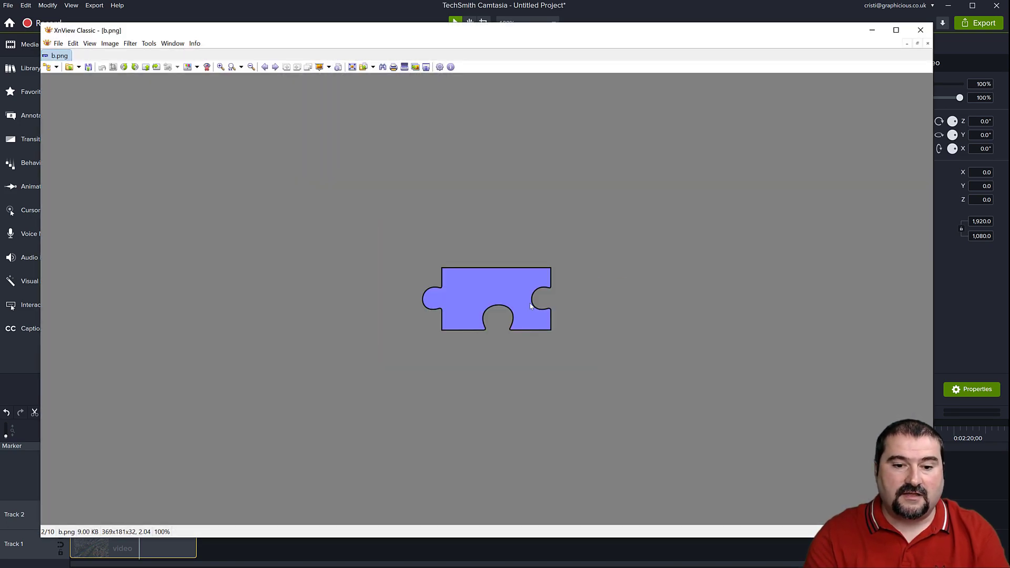
{"action": "key", "text": "Page_Down"}
{"action": "key", "text": "Page_Down"}
{"action": "key", "text": "Page_Down"}
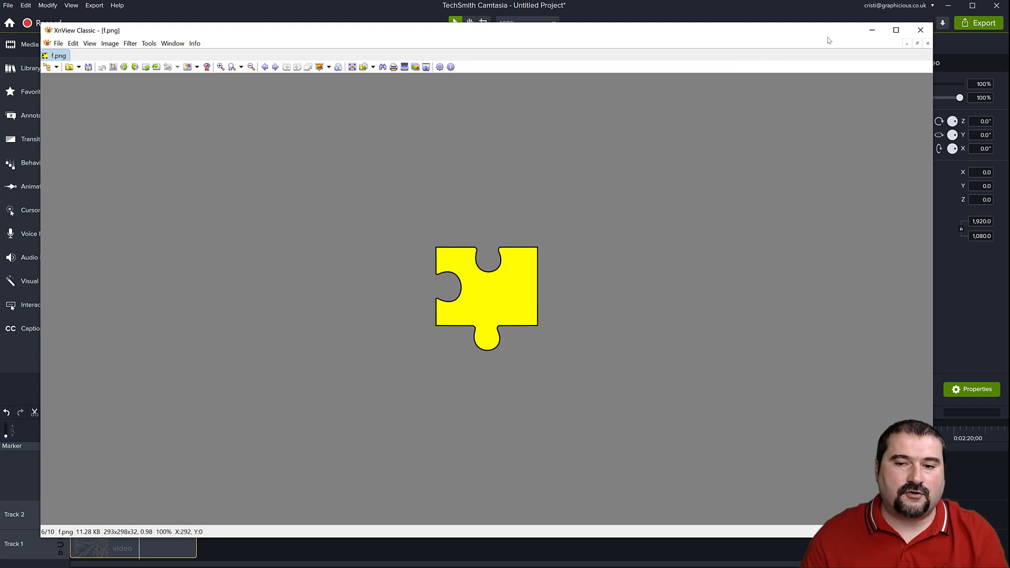
{"action": "left_click", "coordinate": [920, 30]}
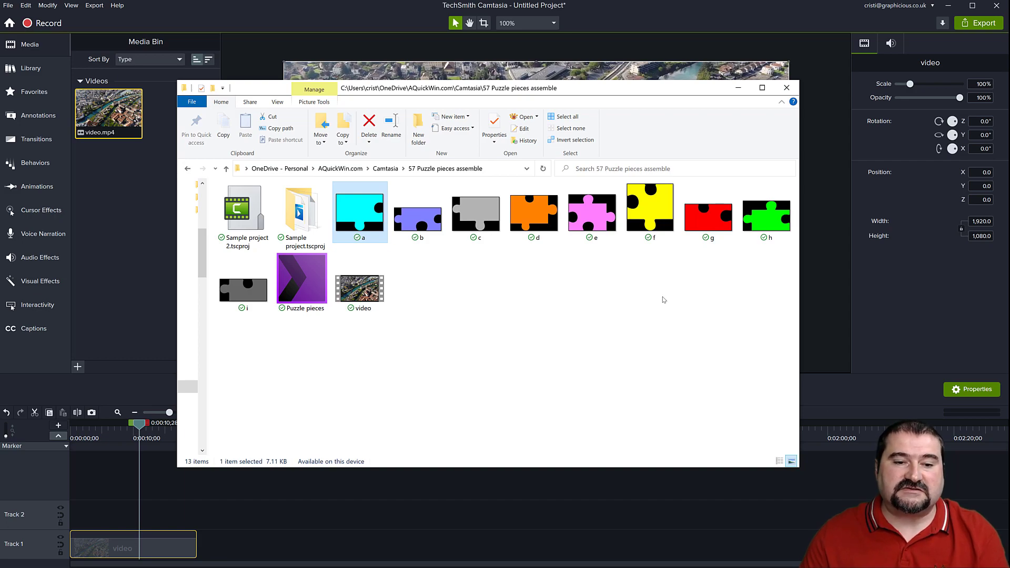
Import the nine puzzle piece images, a.png to i.png, from the folder into the media bin.
{"action": "left_click", "coordinate": [257, 292], "text": "shift"}
{"action": "left_click_drag", "start_coordinate": [346, 211], "coordinate": [141, 208]}
{"action": "left_click", "coordinate": [154, 129]}
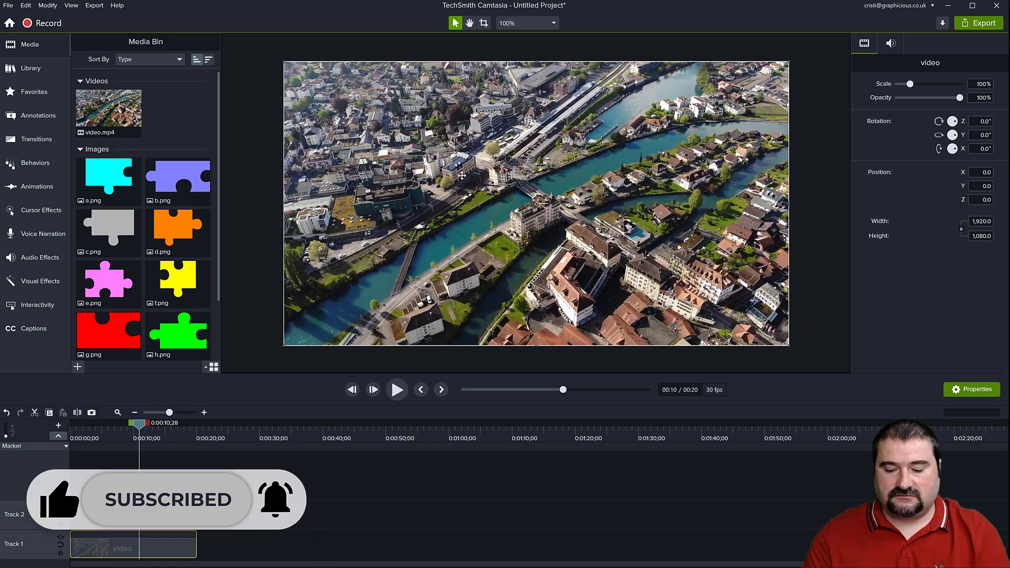
Remove the video clip from the timeline and place the nine piece images, a.png to i.png, on the canvas.
{"action": "key", "text": "Delete"}
{"action": "left_click_drag", "start_coordinate": [78, 201], "coordinate": [421, 137]}
{"action": "left_click_drag", "start_coordinate": [183, 178], "coordinate": [606, 169]}
{"action": "left_click_drag", "start_coordinate": [184, 227], "coordinate": [448, 252]}
{"action": "left_click_drag", "start_coordinate": [136, 232], "coordinate": [579, 251]}
{"action": "left_click_drag", "start_coordinate": [178, 284], "coordinate": [681, 247]}
{"action": "left_click_drag", "start_coordinate": [108, 281], "coordinate": [331, 231]}
{"action": "left_click_drag", "start_coordinate": [138, 315], "coordinate": [350, 293]}
{"action": "left_click_drag", "start_coordinate": [177, 331], "coordinate": [487, 314]}
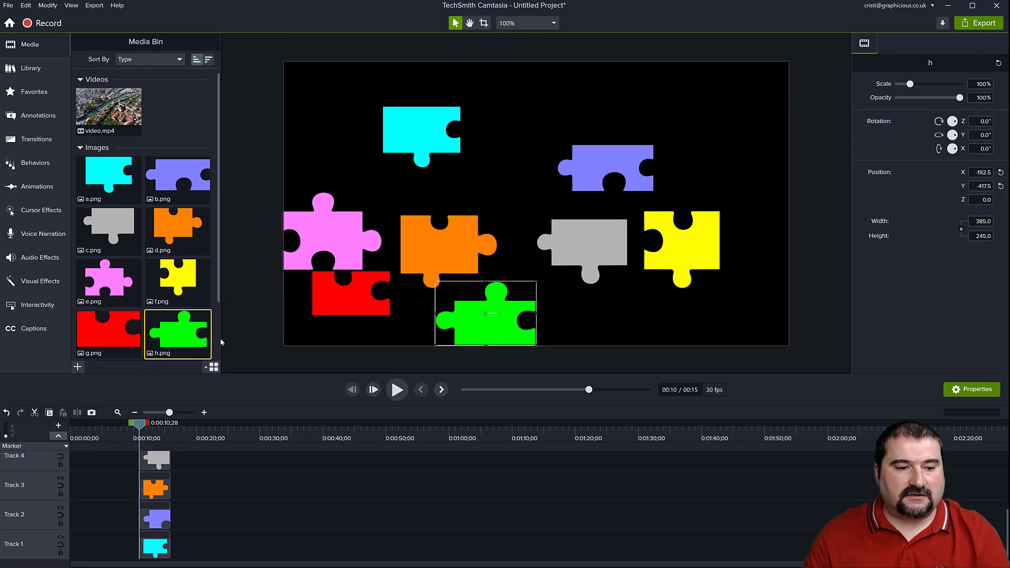
{"action": "scroll", "coordinate": [208, 326], "scroll_direction": "down", "scroll_amount": 2}
{"action": "left_click_drag", "start_coordinate": [109, 310], "coordinate": [677, 306]}
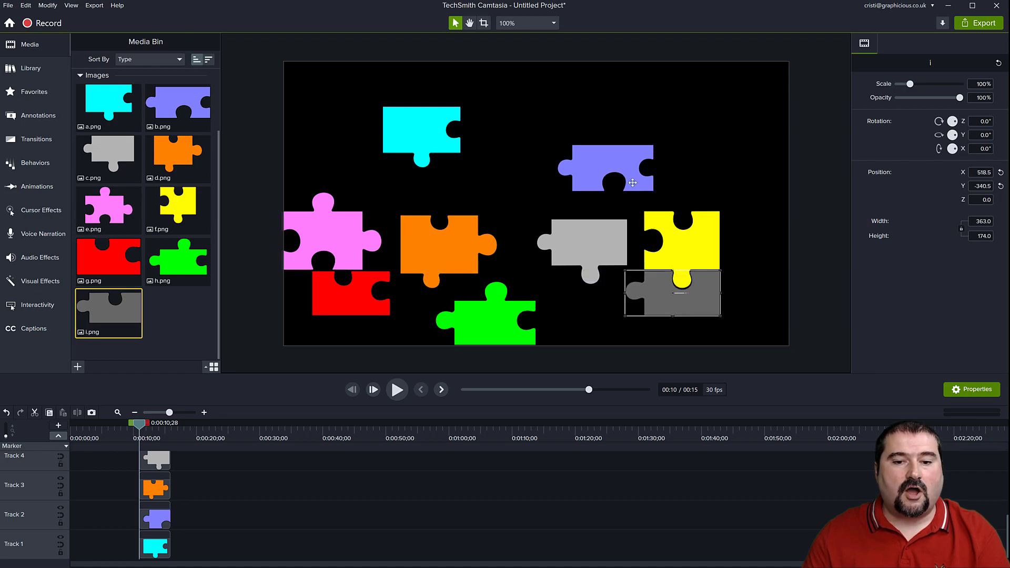
Arrange the nine pieces roughly into an assembled three-by-three puzzle on the canvas.
{"action": "left_click_drag", "start_coordinate": [616, 165], "coordinate": [590, 141]}
{"action": "left_click_drag", "start_coordinate": [541, 231], "coordinate": [616, 191]}
{"action": "left_click_drag", "start_coordinate": [436, 133], "coordinate": [545, 188]}
{"action": "left_click_drag", "start_coordinate": [430, 243], "coordinate": [515, 239]}
{"action": "left_click_drag", "start_coordinate": [451, 147], "coordinate": [628, 262]}
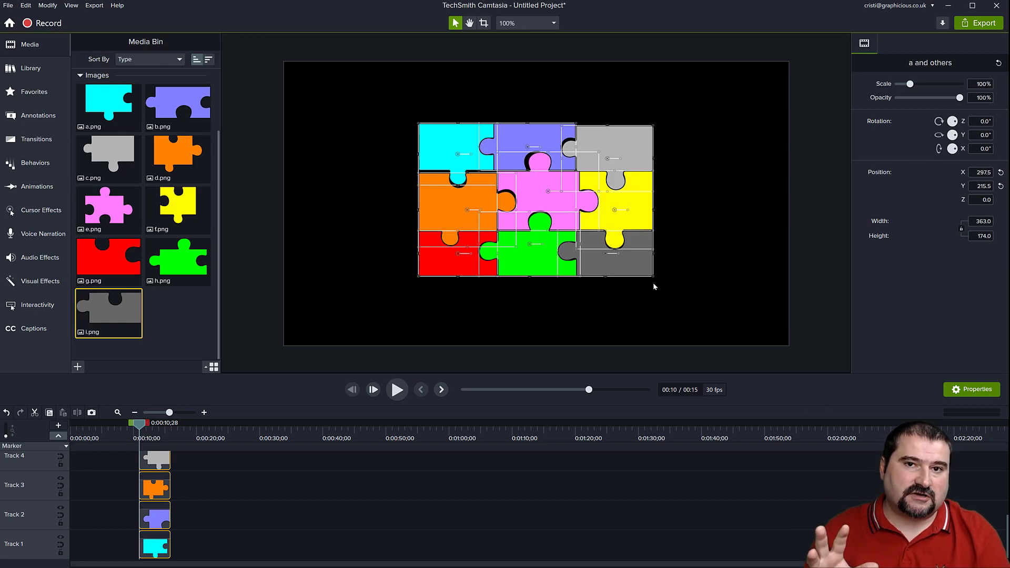
Enlarge the timeline area and extend all the selected piece clips back to the start of the timeline.
{"action": "left_click_drag", "start_coordinate": [358, 375], "coordinate": [361, 298]}
{"action": "scroll", "coordinate": [219, 475], "scroll_direction": "up", "scroll_amount": 2}
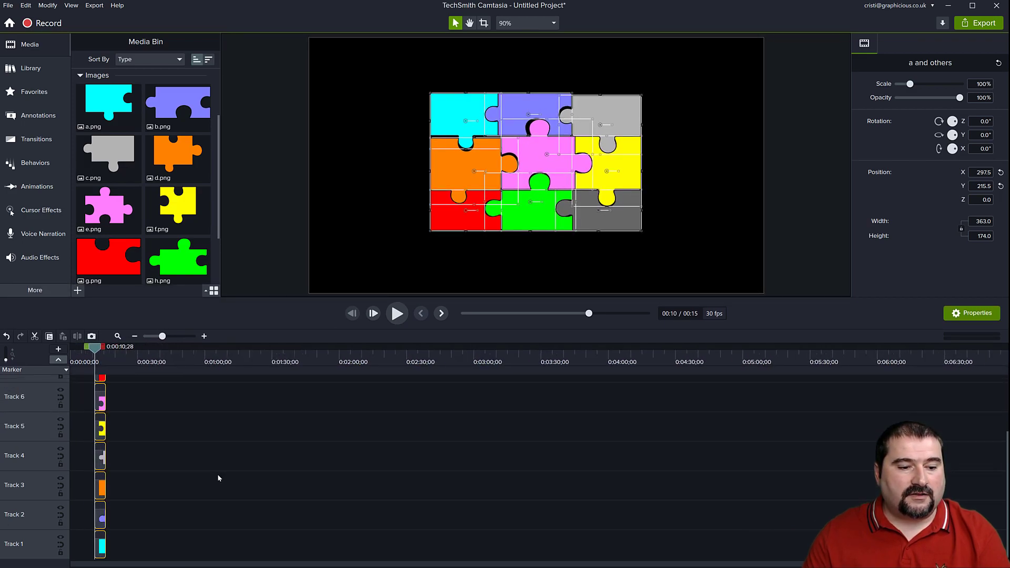
{"action": "left_click_drag", "start_coordinate": [253, 487], "coordinate": [21, 487]}
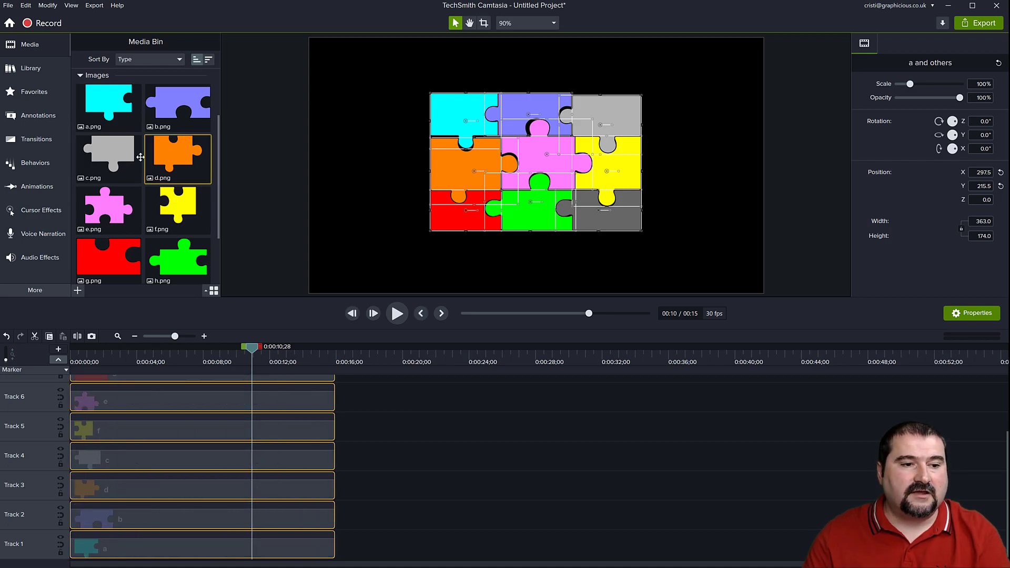
Add video.mp4 to the timeline, insert a track below Track 1, and place the video there from the timeline's start.
{"action": "left_click", "coordinate": [22, 46]}
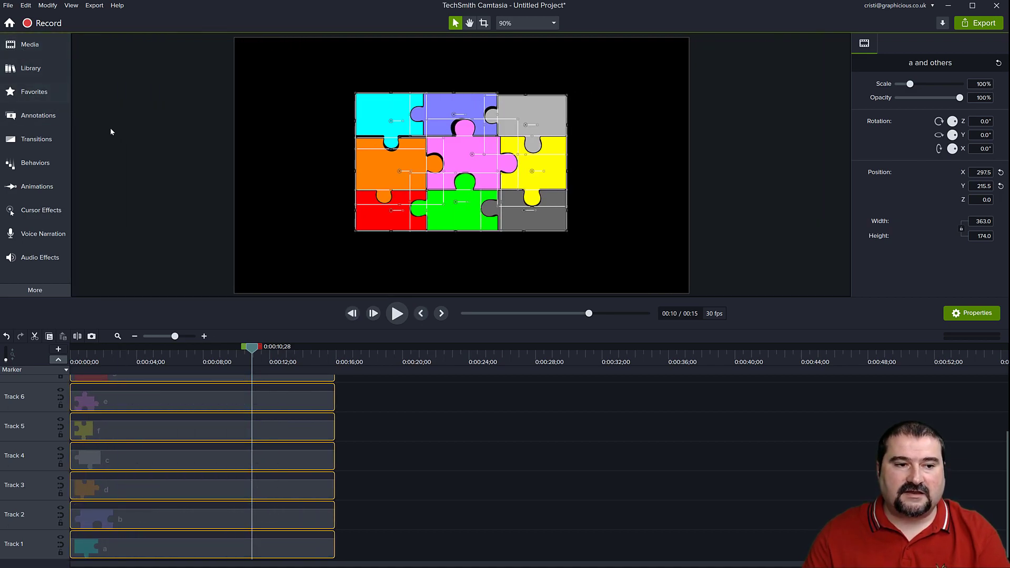
{"action": "left_click", "coordinate": [27, 45]}
{"action": "scroll", "coordinate": [142, 191], "scroll_direction": "up", "scroll_amount": 3}
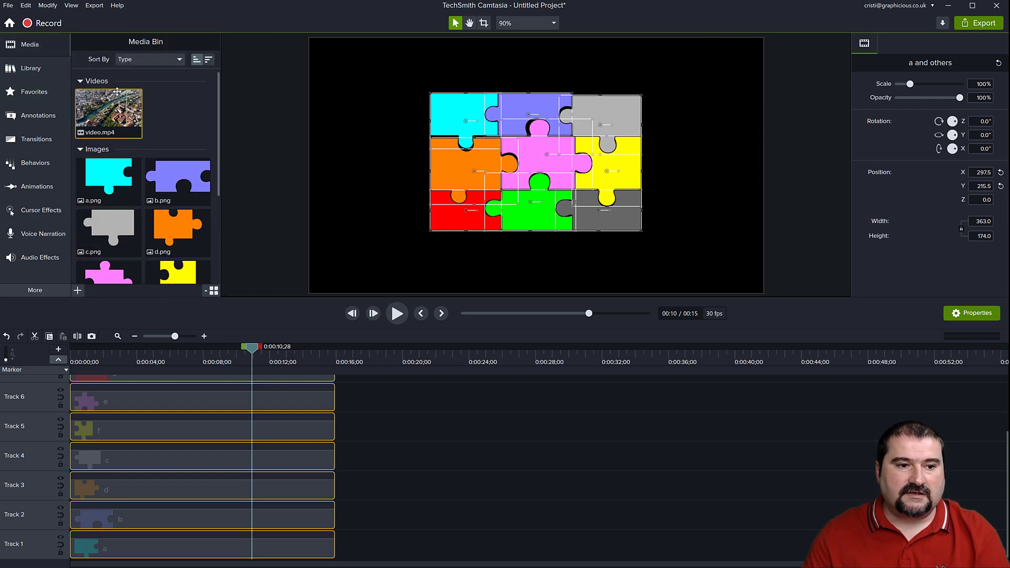
{"action": "left_click_drag", "start_coordinate": [111, 113], "coordinate": [367, 562]}
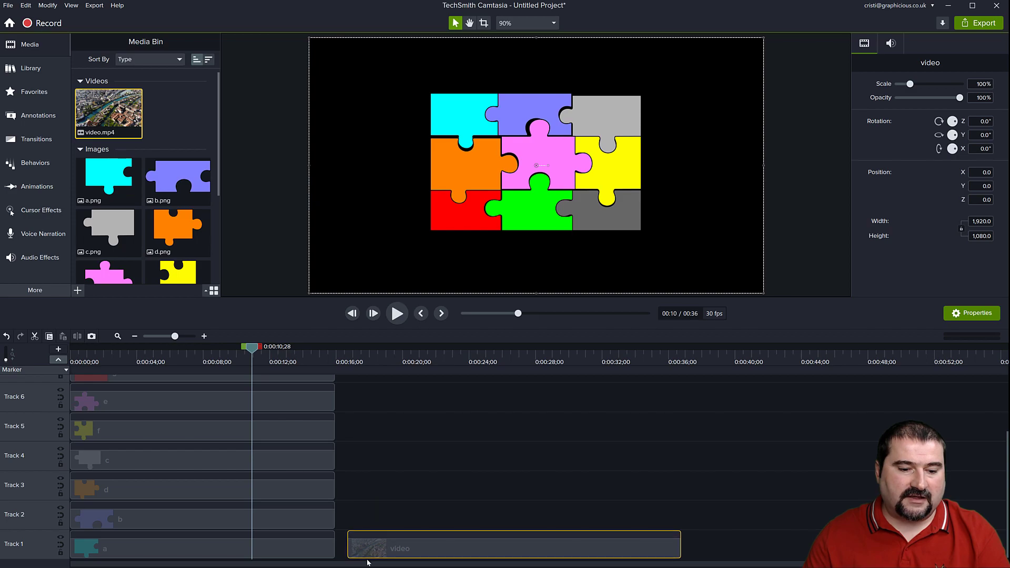
{"action": "right_click", "coordinate": [37, 543]}
{"action": "mouse_move", "coordinate": [73, 379]}
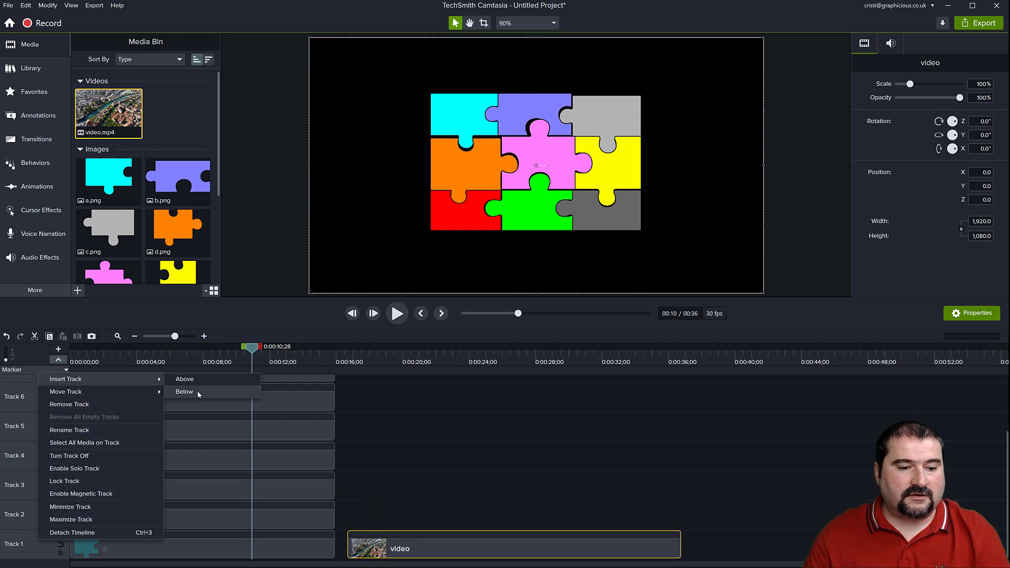
{"action": "left_click", "coordinate": [197, 390]}
{"action": "left_click_drag", "start_coordinate": [395, 523], "coordinate": [156, 557]}
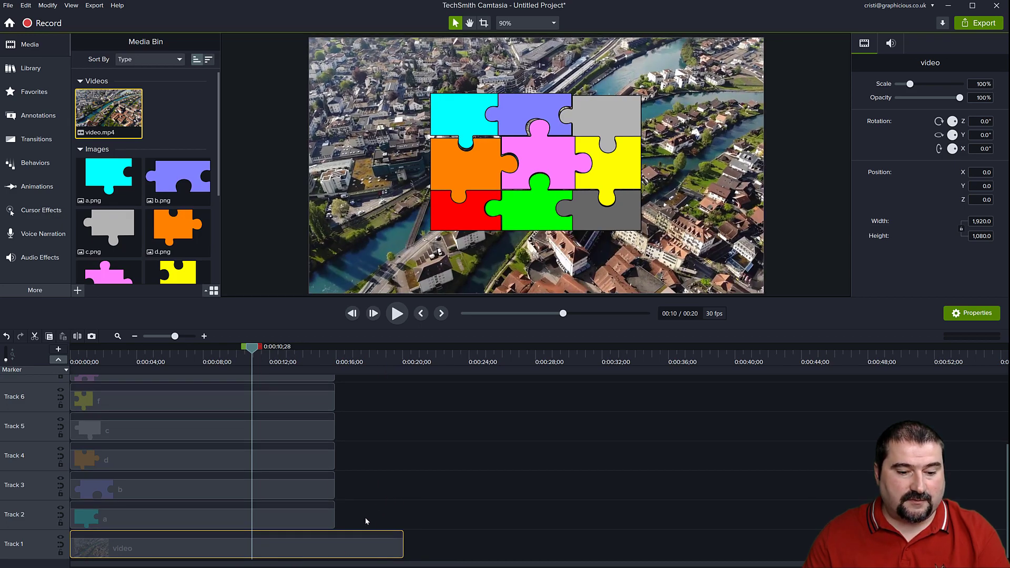
Select all the piece clips without the video and extend their ends to about the end of the video clip.
{"action": "key", "text": "ctrl+a"}
{"action": "left_click", "coordinate": [351, 539], "text": "ctrl"}
{"action": "left_click_drag", "start_coordinate": [334, 517], "coordinate": [403, 518]}
Adjust the timeline snapping options and snap the piece clips' ends exactly to the end of the video clip.
{"action": "left_click", "coordinate": [71, 6]}
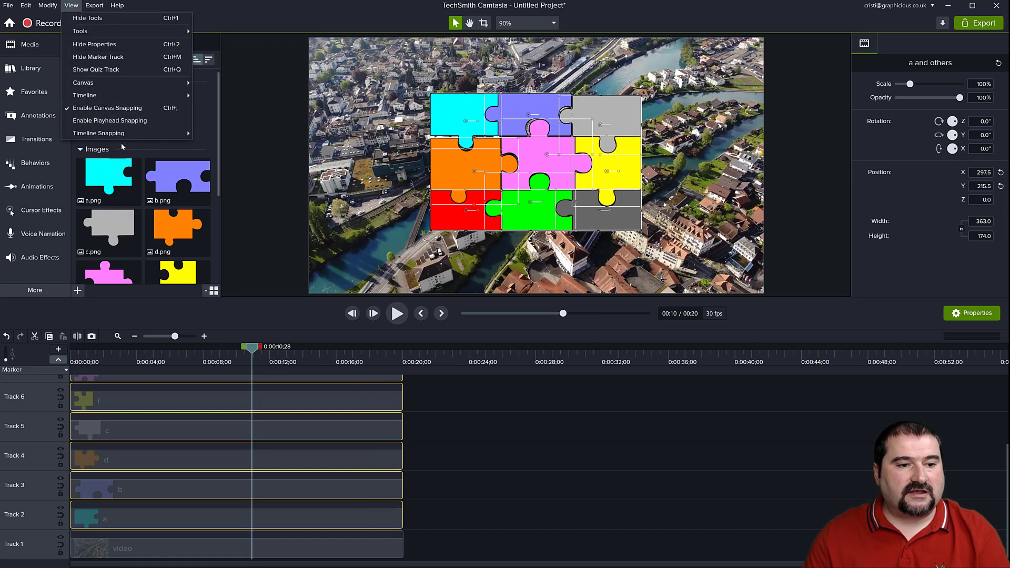
{"action": "mouse_move", "coordinate": [148, 133]}
{"action": "left_click", "coordinate": [225, 147]}
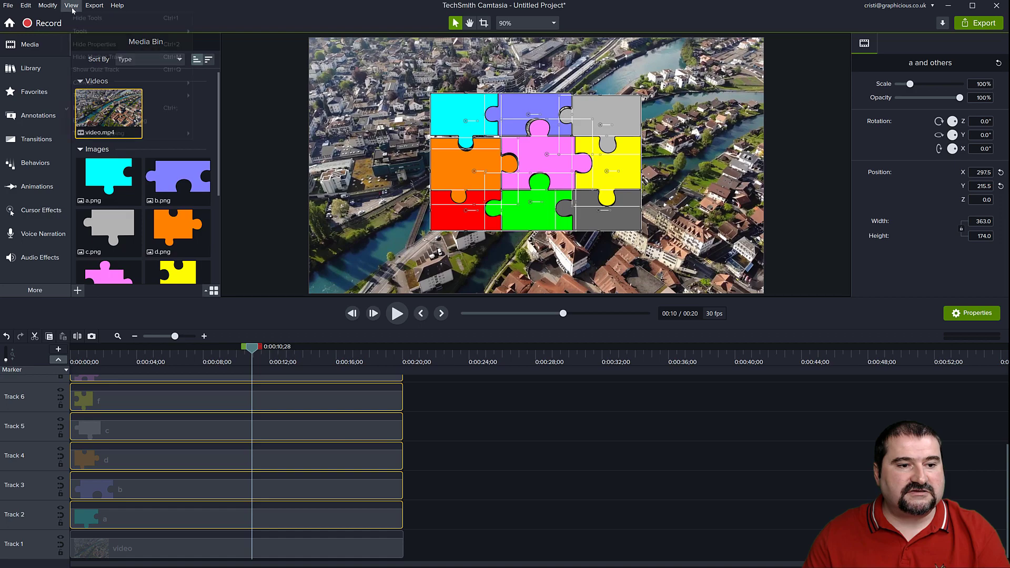
{"action": "left_click", "coordinate": [71, 5]}
{"action": "left_click", "coordinate": [222, 134]}
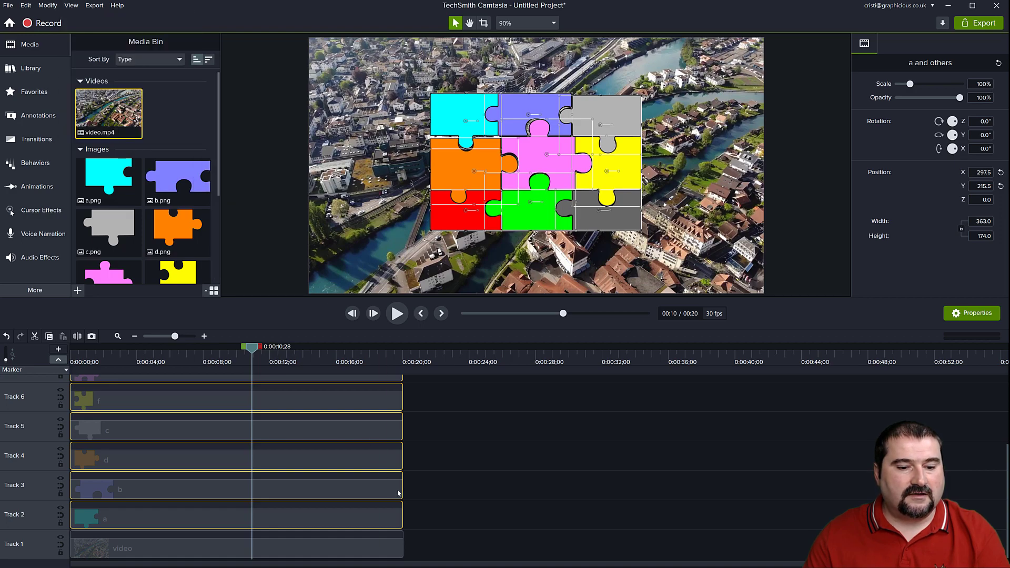
{"action": "mouse_move", "coordinate": [402, 487]}
{"action": "left_mouse_down"}
{"action": "mouse_move", "coordinate": [387, 487]}
{"action": "mouse_move", "coordinate": [403, 487]}
{"action": "left_mouse_up"}
{"action": "left_click", "coordinate": [457, 488]}
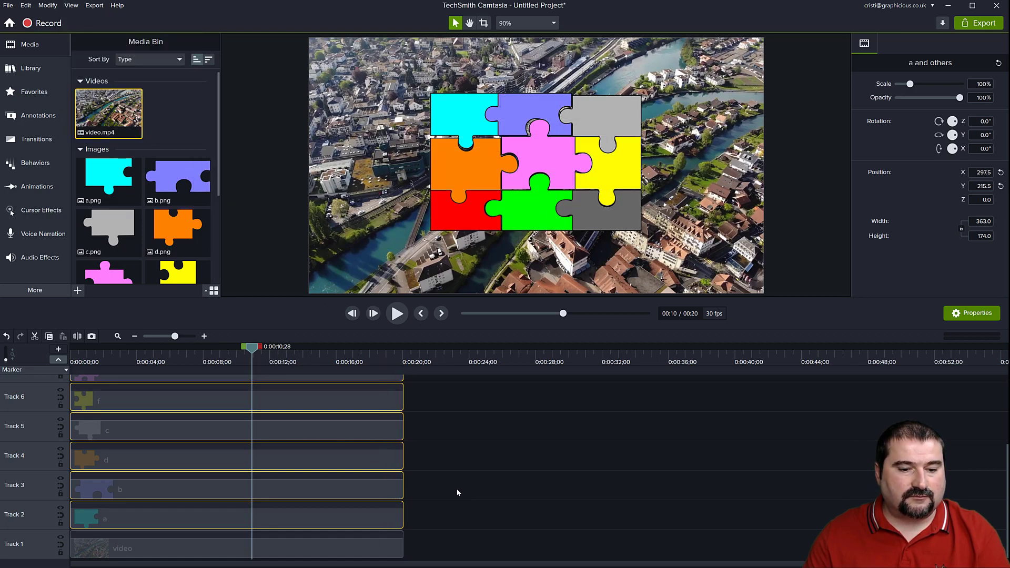
Turn off the visibility of Track 1, which holds the video.
{"action": "scroll", "coordinate": [456, 497], "scroll_direction": "up", "scroll_amount": 2}
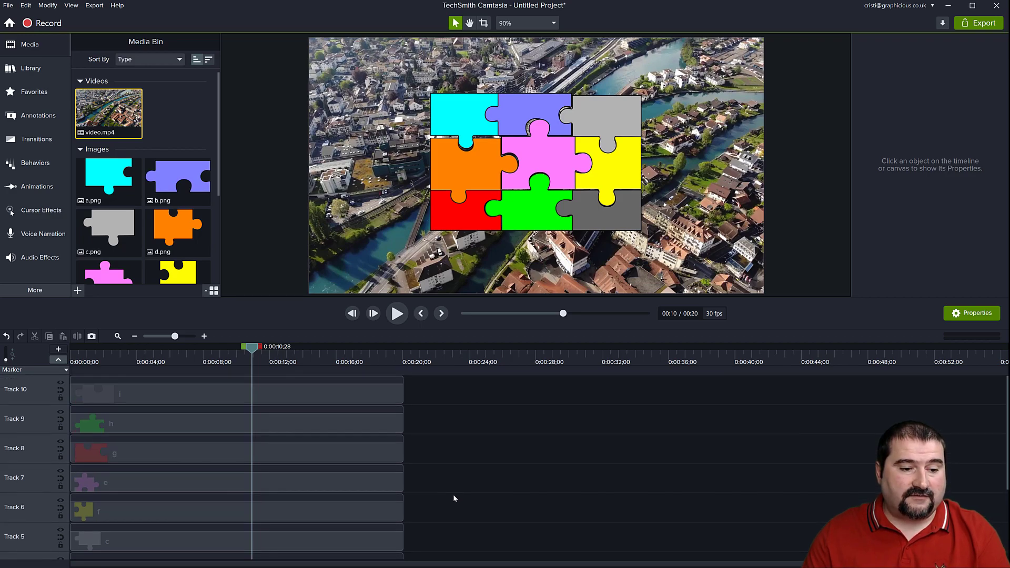
{"action": "scroll", "coordinate": [455, 497], "scroll_direction": "down", "scroll_amount": 2}
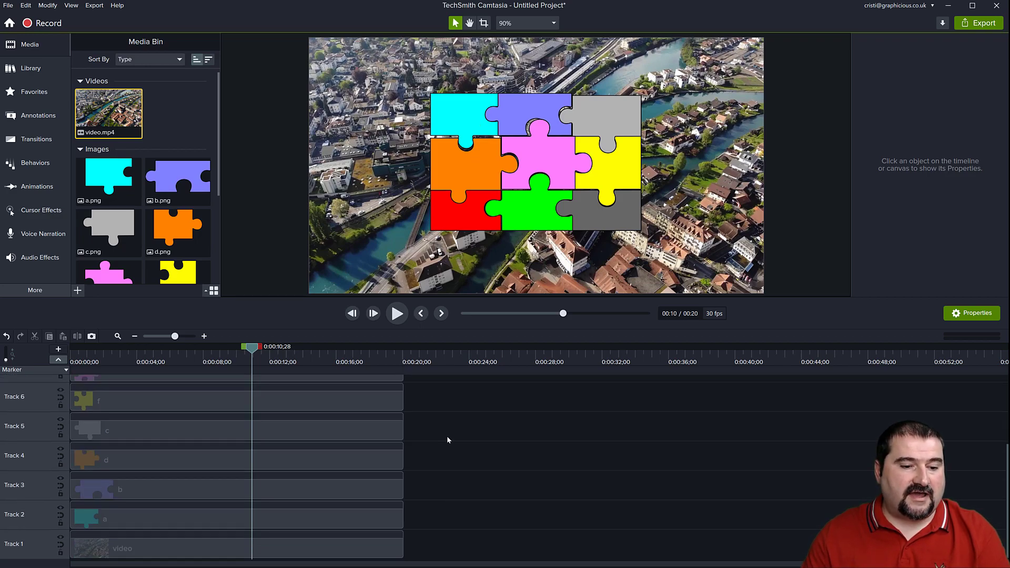
{"action": "left_click", "coordinate": [60, 537]}
{"action": "scroll", "coordinate": [601, 120], "scroll_direction": "up", "scroll_amount": 1}
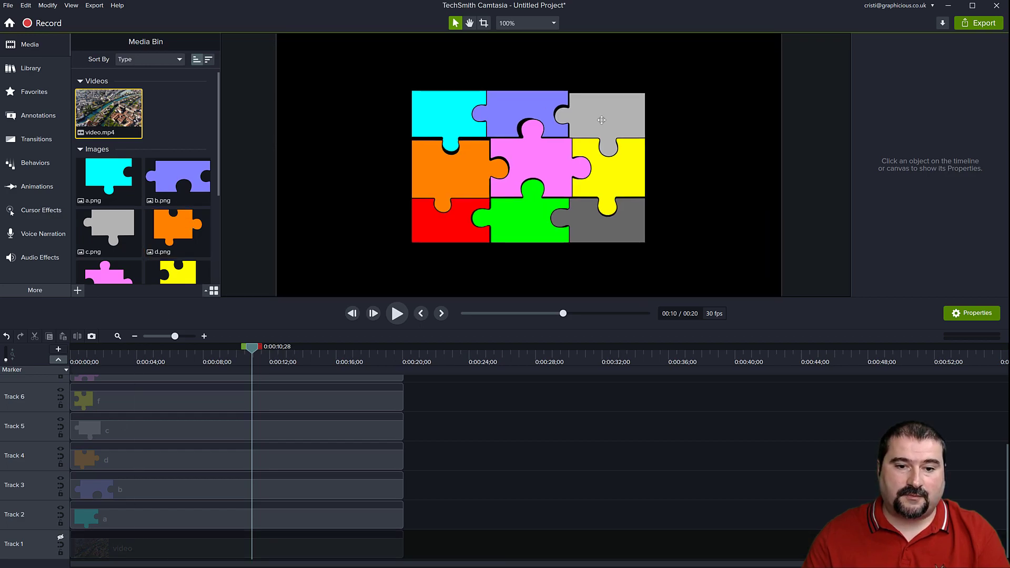
Nudge the purple piece b and the light grey piece c on the canvas to close the gap between them.
{"action": "scroll", "coordinate": [602, 120], "scroll_direction": "up", "scroll_amount": 1}
{"action": "scroll", "coordinate": [498, 144], "scroll_direction": "up", "scroll_amount": 2}
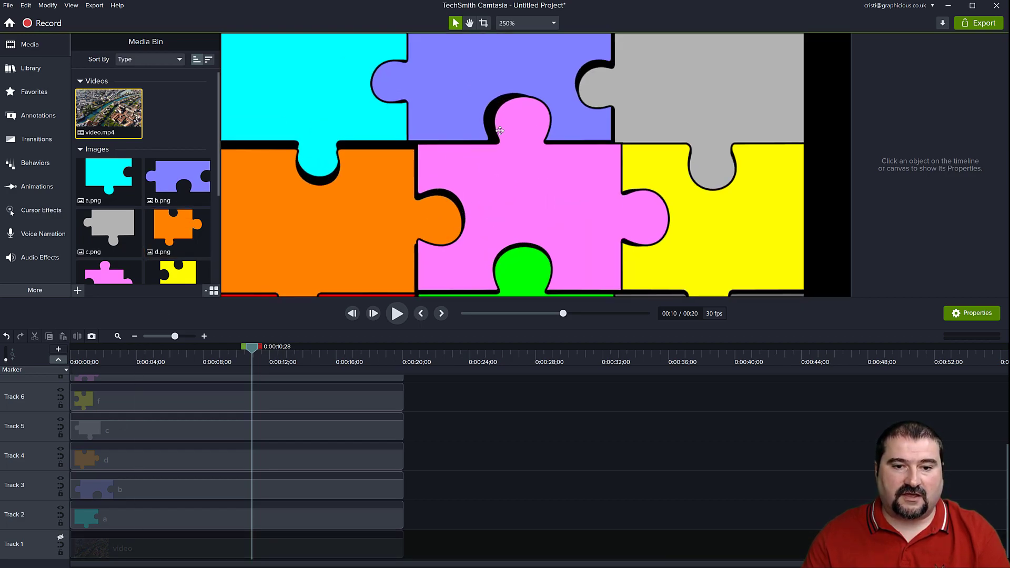
{"action": "left_click_drag", "start_coordinate": [518, 136], "coordinate": [498, 163]}
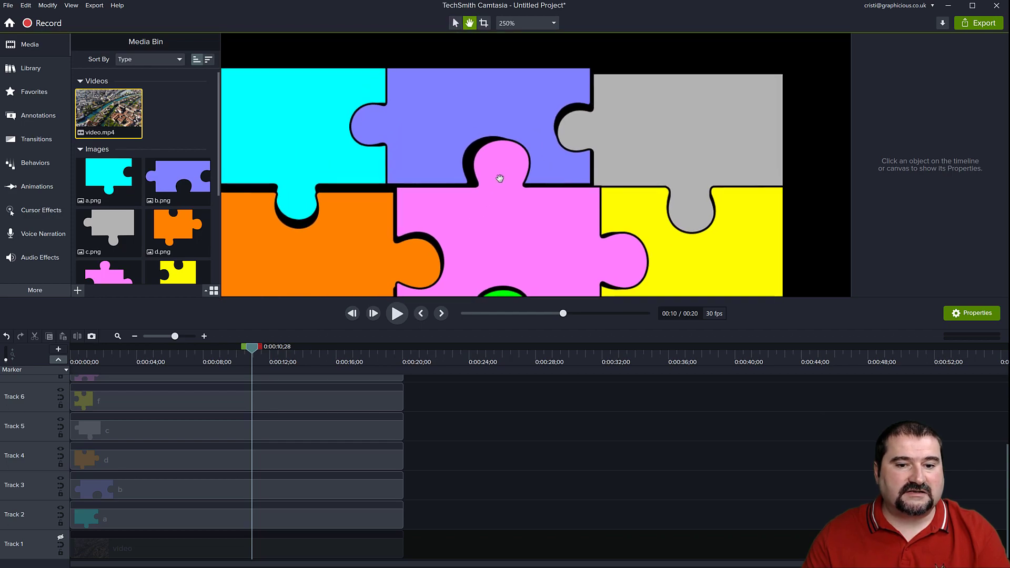
{"action": "left_click", "coordinate": [551, 179]}
{"action": "left_click", "coordinate": [538, 102]}
{"action": "left_click_drag", "start_coordinate": [523, 99], "coordinate": [528, 109]}
{"action": "left_click", "coordinate": [666, 109]}
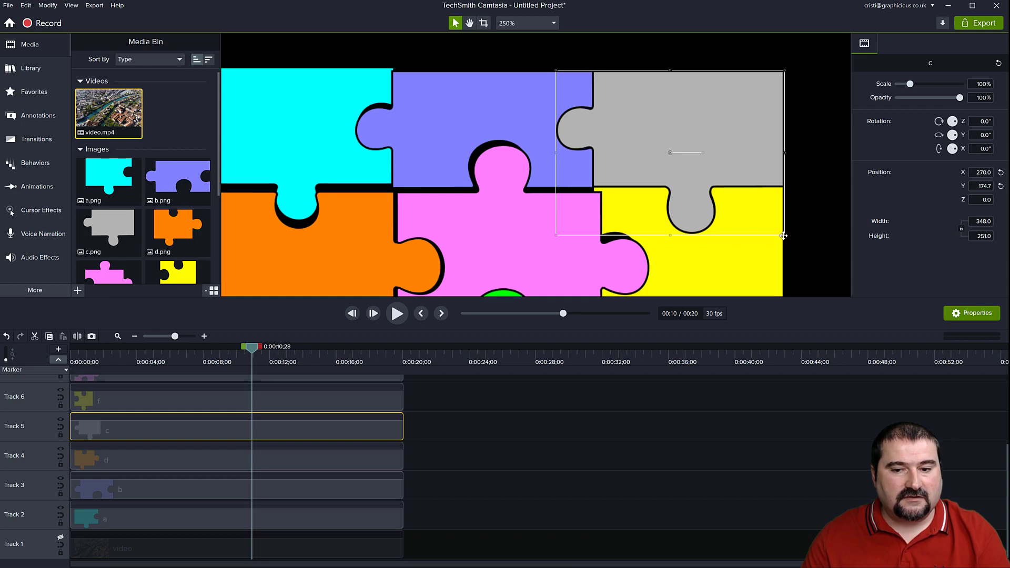
Nudge the yellow piece f to about X 296.7, Y -25.4 so it fits under the light grey piece c.
{"action": "left_click", "coordinate": [690, 269]}
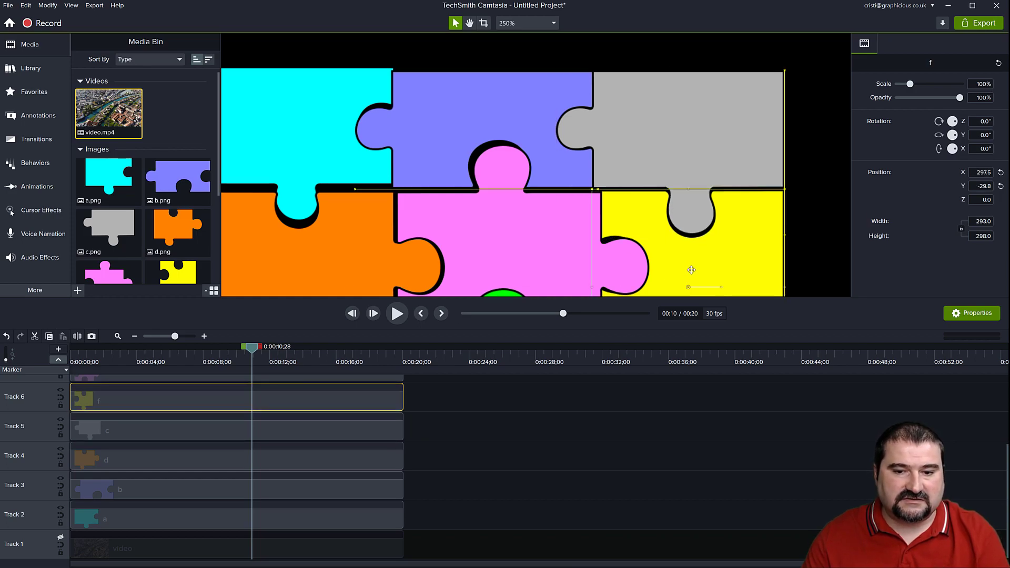
{"action": "key", "text": "Up"}
{"action": "key", "text": "Up"}
{"action": "key", "text": "Up"}
{"action": "key", "text": "Up"}
{"action": "key", "text": "Left"}
{"action": "key", "text": "Up"}
{"action": "key", "text": "Up"}
{"action": "key", "text": "Up"}
{"action": "key", "text": "Up"}
{"action": "key", "text": "Up"}
{"action": "key", "text": "Up"}
{"action": "key", "text": "Left"}
{"action": "key", "text": "Down"}
{"action": "key", "text": "Down"}
{"action": "key", "text": "Down"}
{"action": "key", "text": "Down"}
{"action": "key", "text": "Right"}
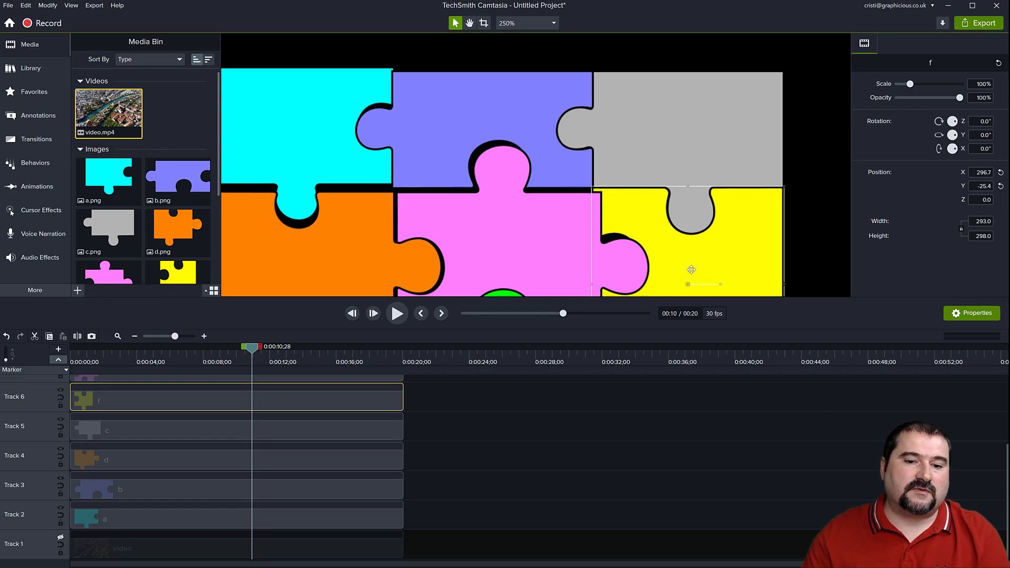
Nudge the pink piece e to X 33.1, Y 46.5 so it fits against the yellow and purple pieces.
{"action": "left_click", "coordinate": [538, 258]}
{"action": "key", "text": "Up"}
{"action": "key", "text": "Up"}
{"action": "key", "text": "Up"}
{"action": "key", "text": "Up"}
{"action": "key", "text": "Up"}
{"action": "key", "text": "Up"}
{"action": "key", "text": "Up"}
{"action": "key", "text": "Up"}
{"action": "key", "text": "Up"}
{"action": "key", "text": "Up"}
{"action": "key", "text": "Up"}
{"action": "key", "text": "Up"}
{"action": "key", "text": "Left"}
{"action": "key", "text": "Left"}
{"action": "key", "text": "Left"}
{"action": "key", "text": "Left"}
{"action": "key", "text": "Left"}
{"action": "key", "text": "Left"}
{"action": "key", "text": "Left"}
{"action": "key", "text": "Left"}
{"action": "key", "text": "Left"}
{"action": "key", "text": "Left"}
{"action": "key", "text": "Left"}
{"action": "key", "text": "Left"}
{"action": "key", "text": "Left"}
{"action": "key", "text": "Left"}
{"action": "key", "text": "Left"}
{"action": "key", "text": "Left"}
{"action": "key", "text": "Left"}
{"action": "key", "text": "Left"}
{"action": "key", "text": "Left"}
{"action": "key", "text": "Left"}
{"action": "key", "text": "Up"}
{"action": "key", "text": "Up"}
{"action": "key", "text": "Up"}
{"action": "key", "text": "Up"}
{"action": "key", "text": "Up"}
{"action": "key", "text": "Up"}
{"action": "key", "text": "Up"}
{"action": "key", "text": "Up"}
{"action": "key", "text": "Up"}
{"action": "key", "text": "Up"}
{"action": "key", "text": "Down"}
{"action": "key", "text": "Down"}
{"action": "key", "text": "Down"}
{"action": "key", "text": "Down"}
{"action": "key", "text": "Down"}
{"action": "key", "text": "Down"}
{"action": "key", "text": "Down"}
{"action": "key", "text": "Down"}
{"action": "key", "text": "Left"}
{"action": "key", "text": "Left"}
{"action": "key", "text": "Left"}
{"action": "key", "text": "Left"}
{"action": "key", "text": "Left"}
{"action": "key", "text": "Left"}
{"action": "key", "text": "Left"}
{"action": "key", "text": "Left"}
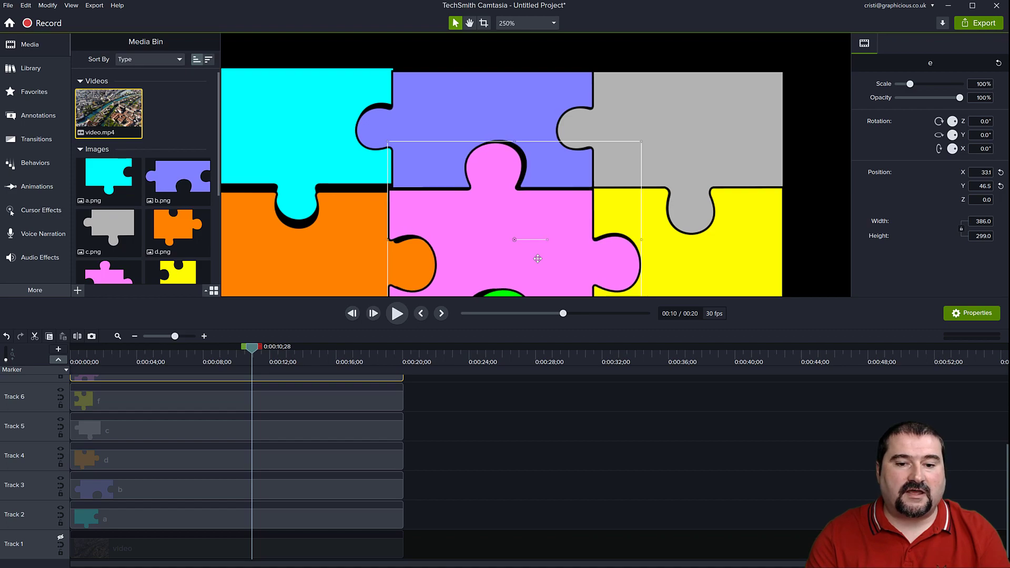
Nudge the purple piece b left and slightly up to close the gap around the pink piece's tab.
{"action": "left_click", "coordinate": [496, 85]}
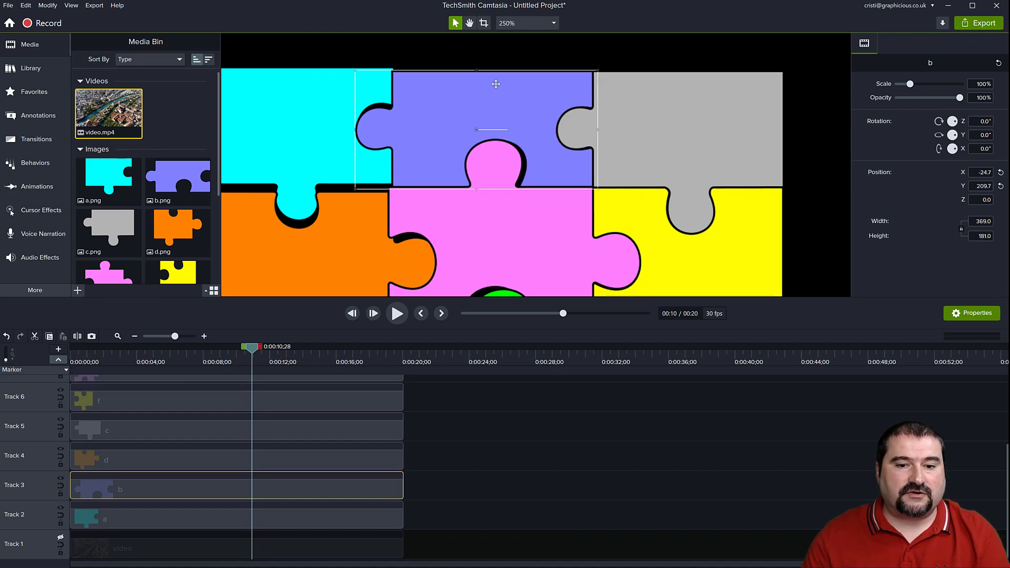
{"action": "key", "text": "Left"}
{"action": "key", "text": "Left"}
{"action": "key", "text": "Left"}
{"action": "key", "text": "Left"}
{"action": "key", "text": "Left"}
{"action": "key", "text": "Left"}
{"action": "key", "text": "Up"}
Nudge the cyan piece a to about X -303.7, Y 184.0 to fit against the purple piece.
{"action": "left_click", "coordinate": [322, 129]}
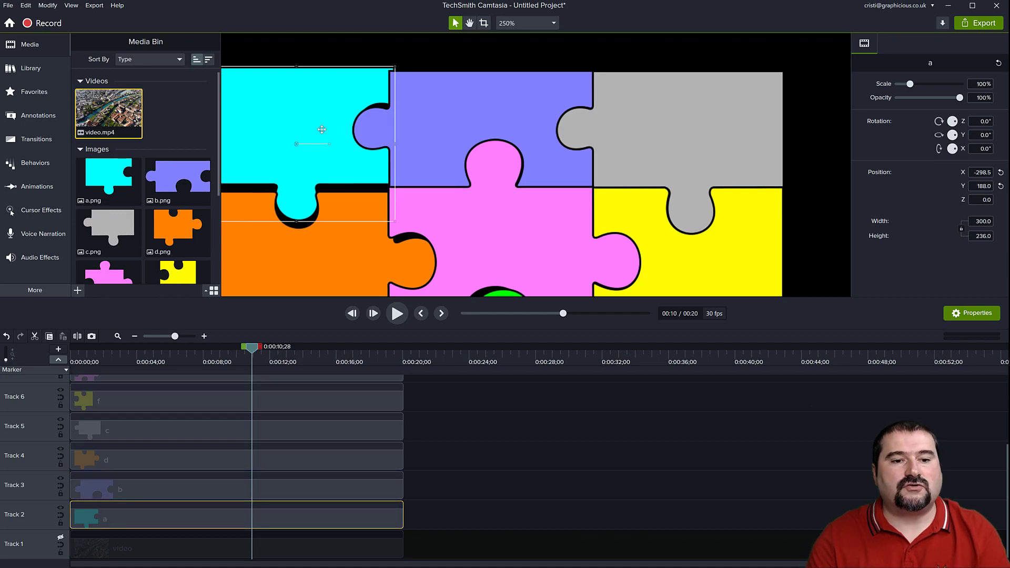
{"action": "key", "text": "Left"}
{"action": "key", "text": "Left"}
{"action": "key", "text": "Left"}
{"action": "key", "text": "Left"}
{"action": "key", "text": "Left"}
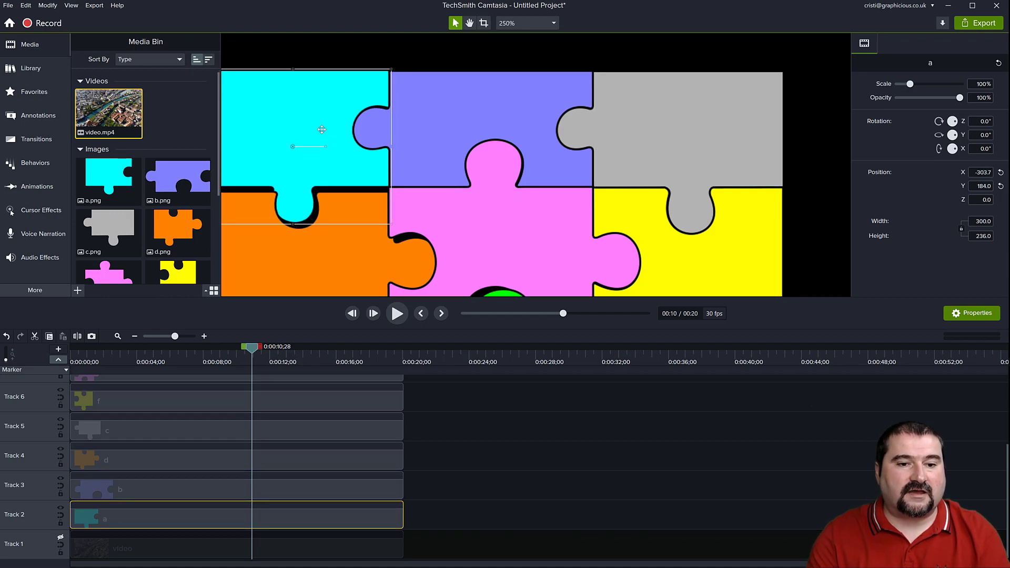
Fit the orange, red, green and dark grey pieces against their neighbours to close the remaining gaps in the puzzle.
{"action": "left_click", "coordinate": [471, 247]}
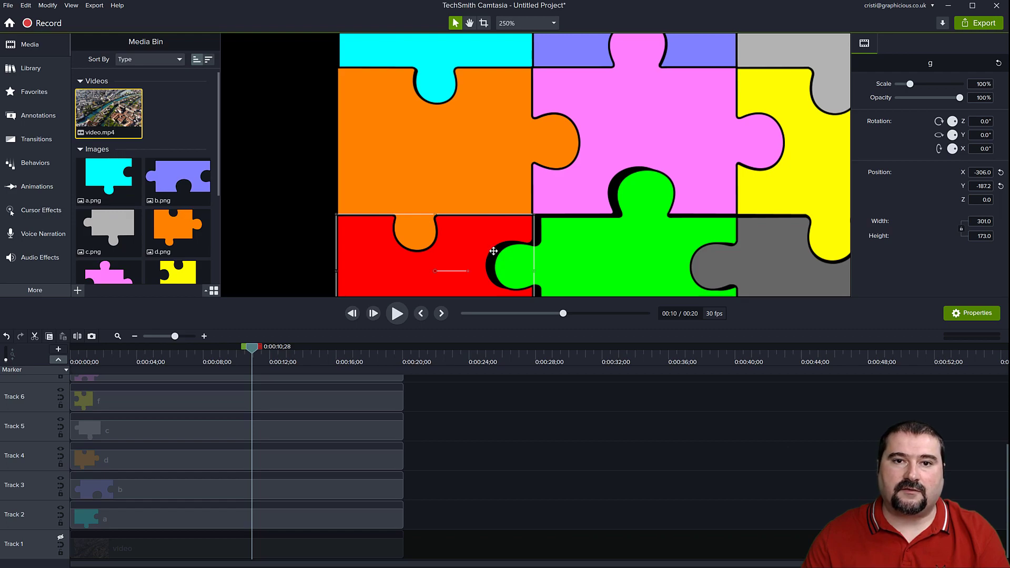
{"action": "key", "text": "space"}
{"action": "left_click_drag", "start_coordinate": [545, 251], "coordinate": [429, 151]}
{"action": "left_click", "coordinate": [470, 157]}
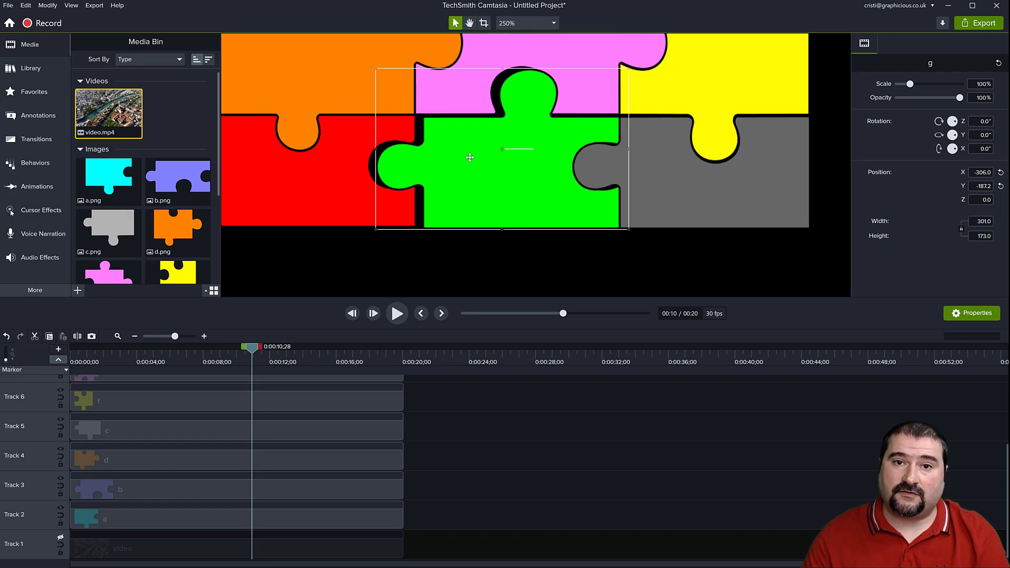
{"action": "left_click", "coordinate": [675, 199]}
{"action": "key", "text": "space"}
{"action": "left_click_drag", "start_coordinate": [709, 176], "coordinate": [592, 279]}
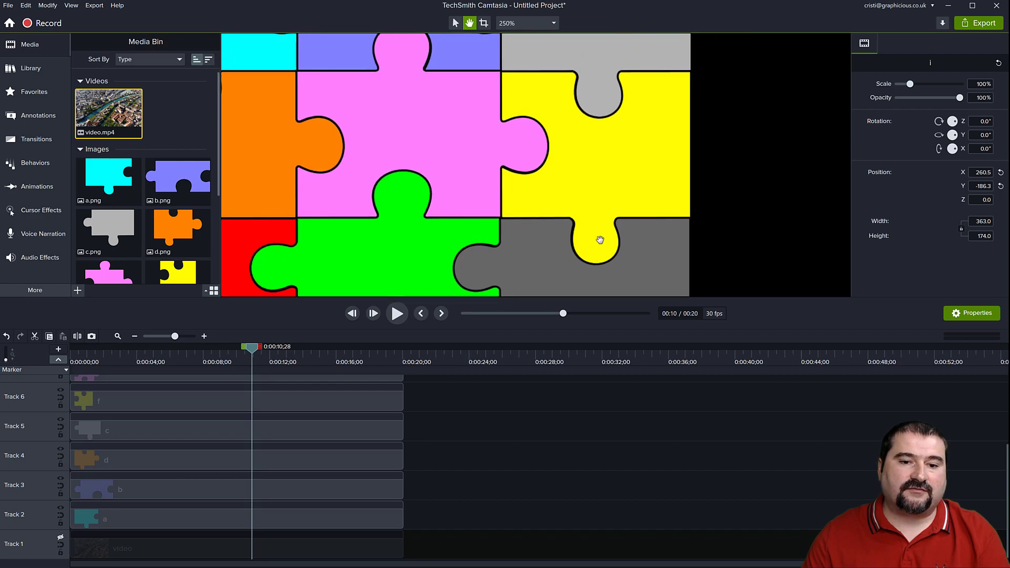
Nudge the yellow piece f left to X 294.7 to align its outer edge with the dark grey piece.
{"action": "left_click", "coordinate": [616, 183]}
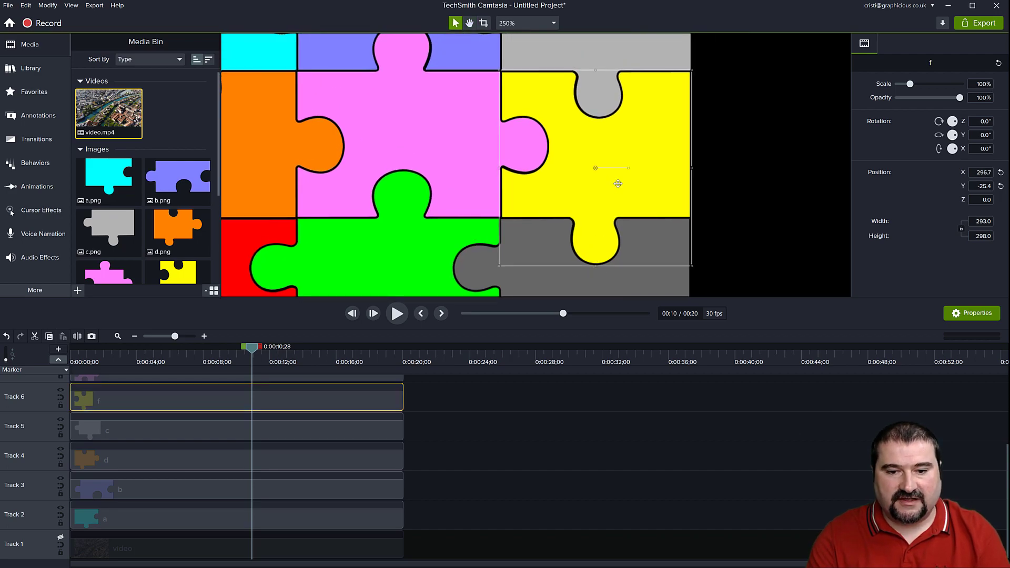
{"action": "key", "text": "Left"}
{"action": "key", "text": "Left"}
{"action": "key", "text": "Left"}
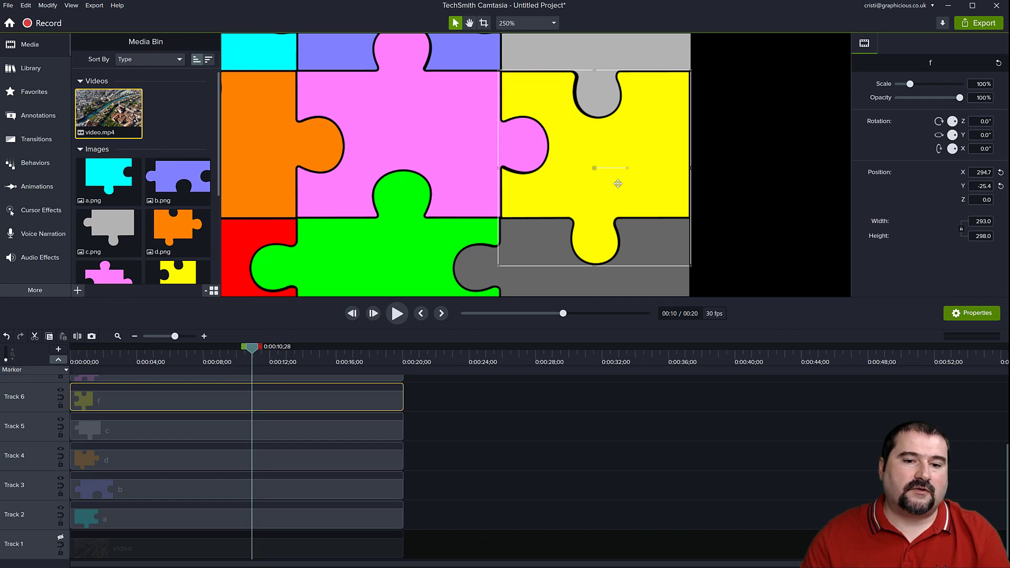
{"action": "left_click", "coordinate": [474, 145]}
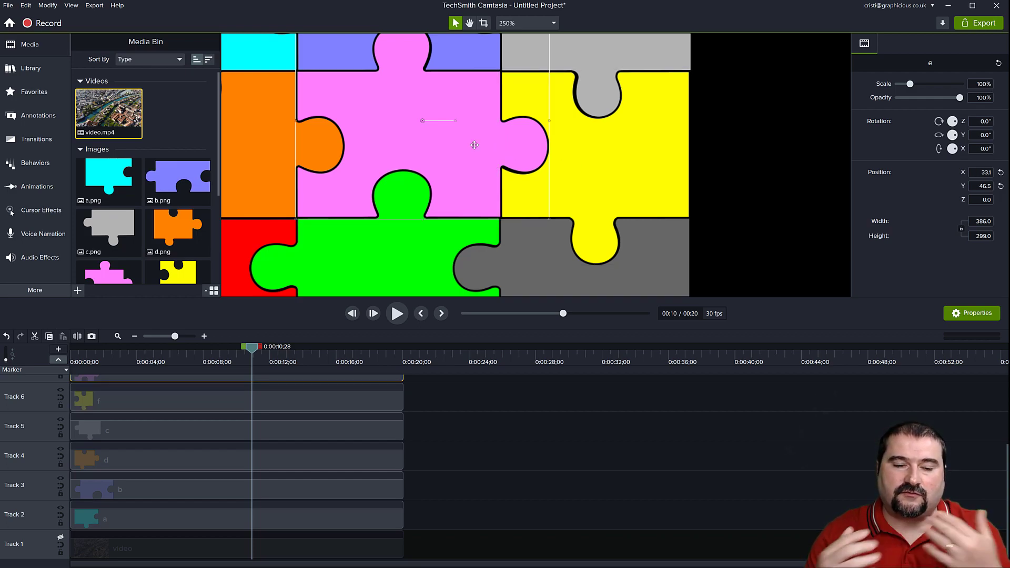
{"action": "scroll", "coordinate": [503, 146], "scroll_direction": "down", "scroll_amount": 6}
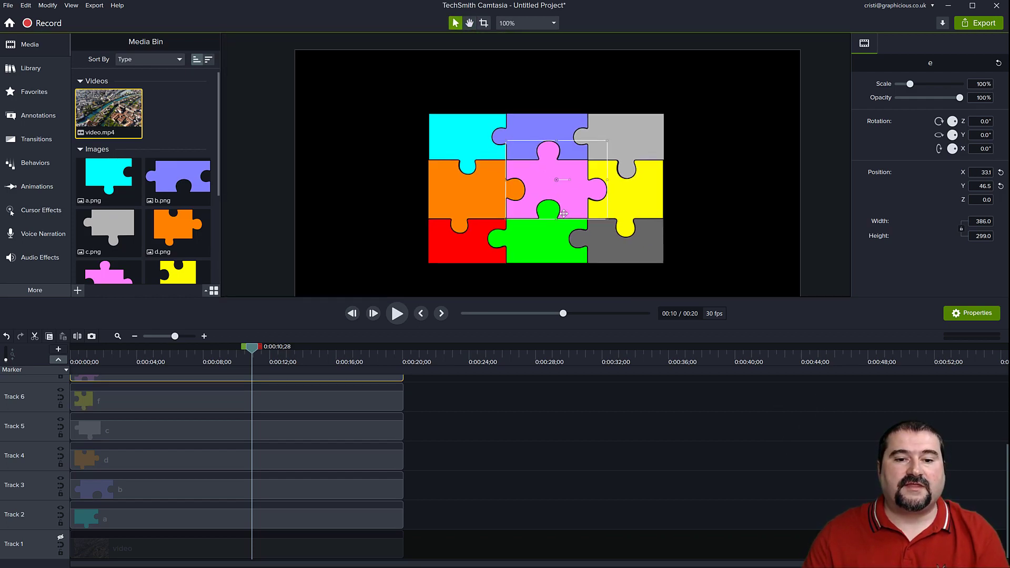
{"action": "left_click_drag", "start_coordinate": [551, 232], "coordinate": [549, 184]}
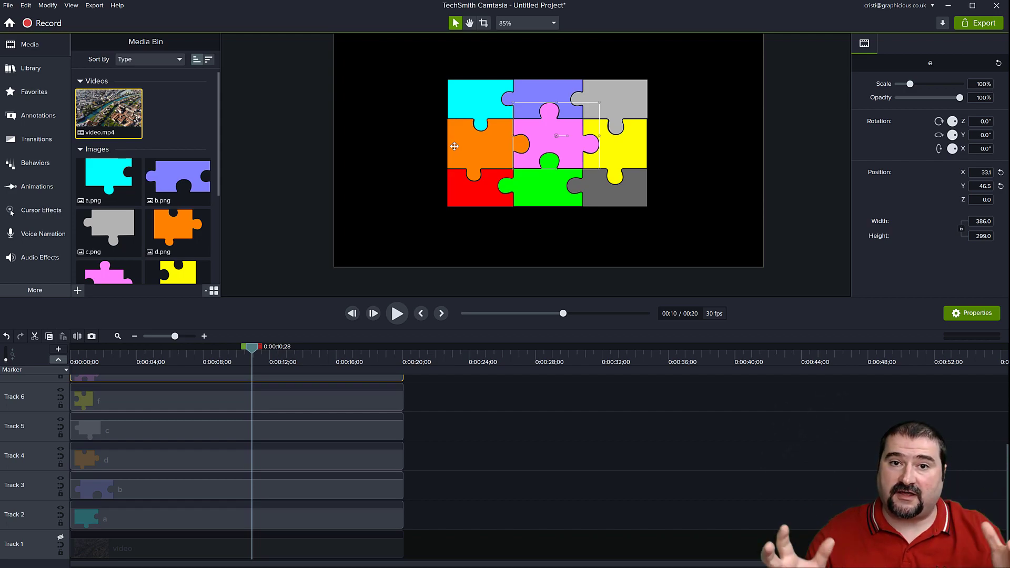
Select all nine puzzle pieces on the canvas, undo a trial scaling, and group them.
{"action": "left_click_drag", "start_coordinate": [286, 67], "coordinate": [682, 229]}
{"action": "scroll", "coordinate": [678, 231], "scroll_direction": "up", "scroll_amount": 1}
{"action": "scroll", "coordinate": [678, 235], "scroll_direction": "down", "scroll_amount": 2}
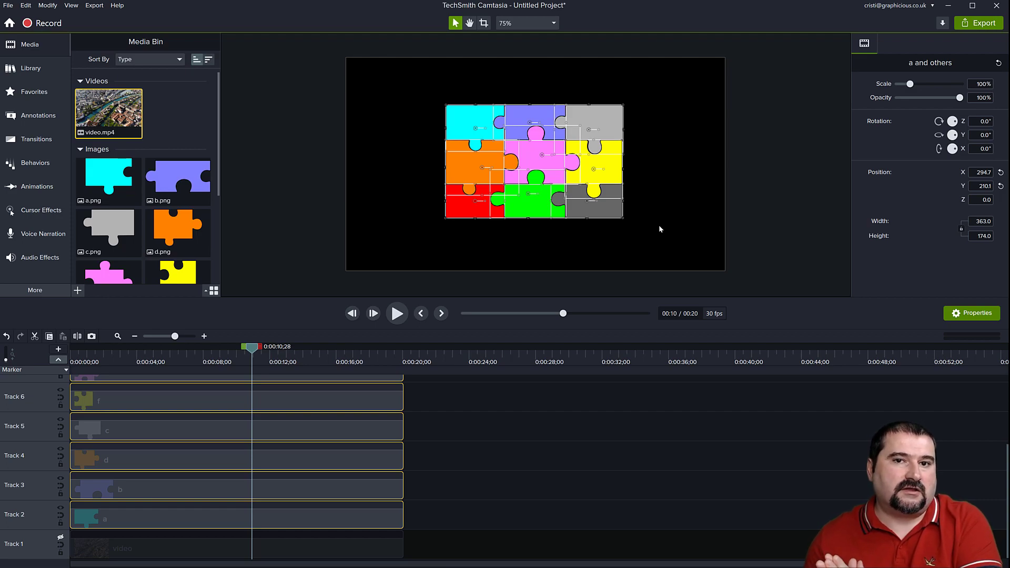
{"action": "left_click_drag", "start_coordinate": [566, 218], "coordinate": [573, 223]}
{"action": "key", "text": "ctrl+z"}
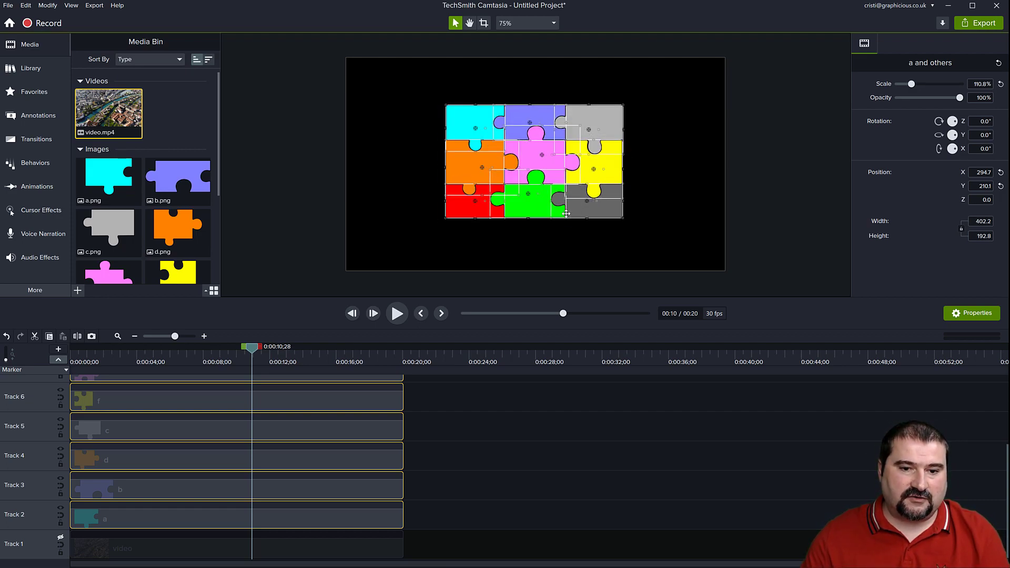
{"action": "key", "text": "ctrl+g"}
Scale the puzzle group to about 116.6%, place it at X 0.0, Y 71.7, and ungroup the pieces.
{"action": "scroll", "coordinate": [548, 178], "scroll_direction": "up", "scroll_amount": 4}
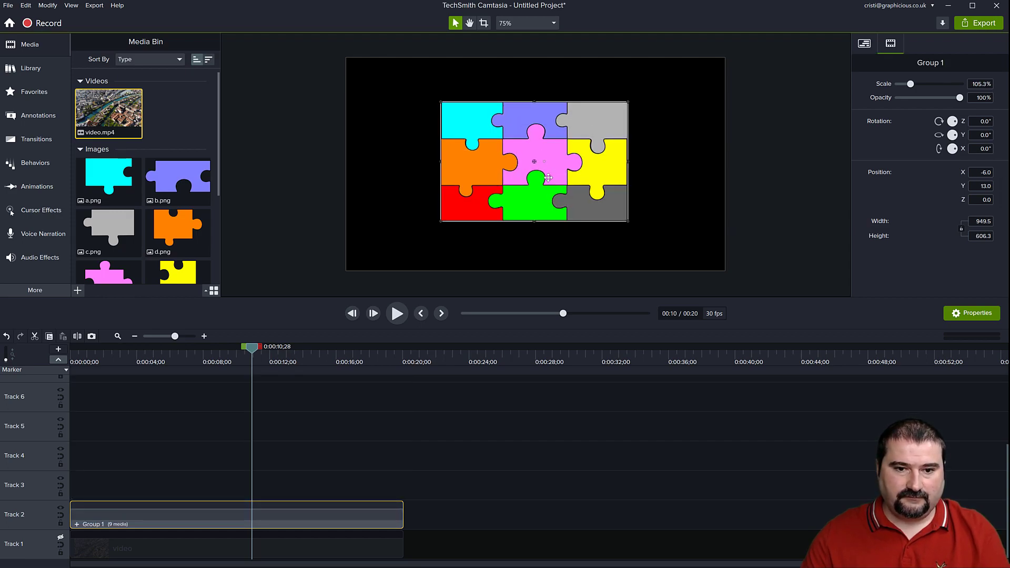
{"action": "scroll", "coordinate": [548, 178], "scroll_direction": "down", "scroll_amount": 1}
{"action": "left_click_drag", "start_coordinate": [548, 177], "coordinate": [545, 172]}
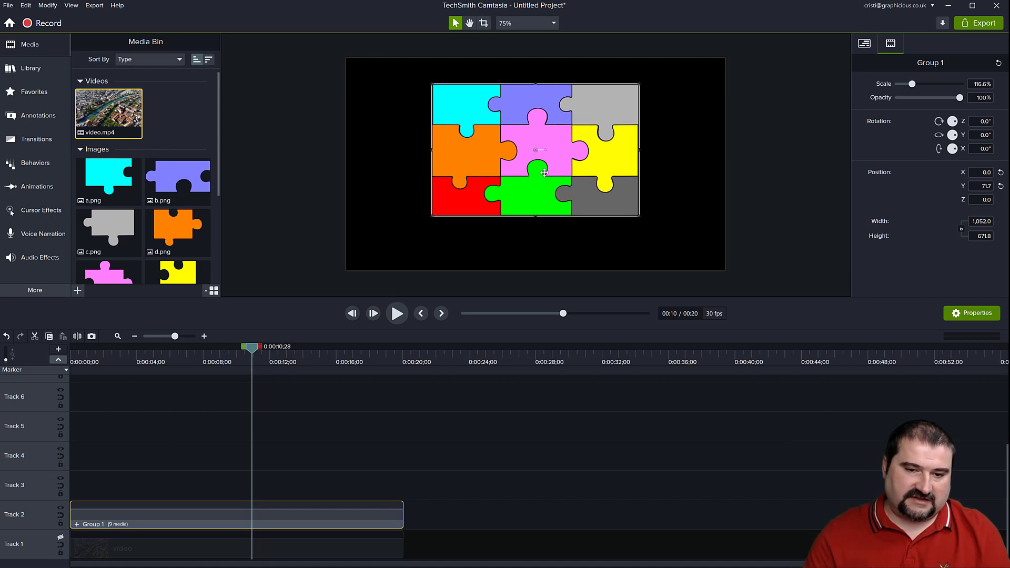
{"action": "key", "text": "ctrl+shift+g"}
{"action": "left_click", "coordinate": [525, 449]}
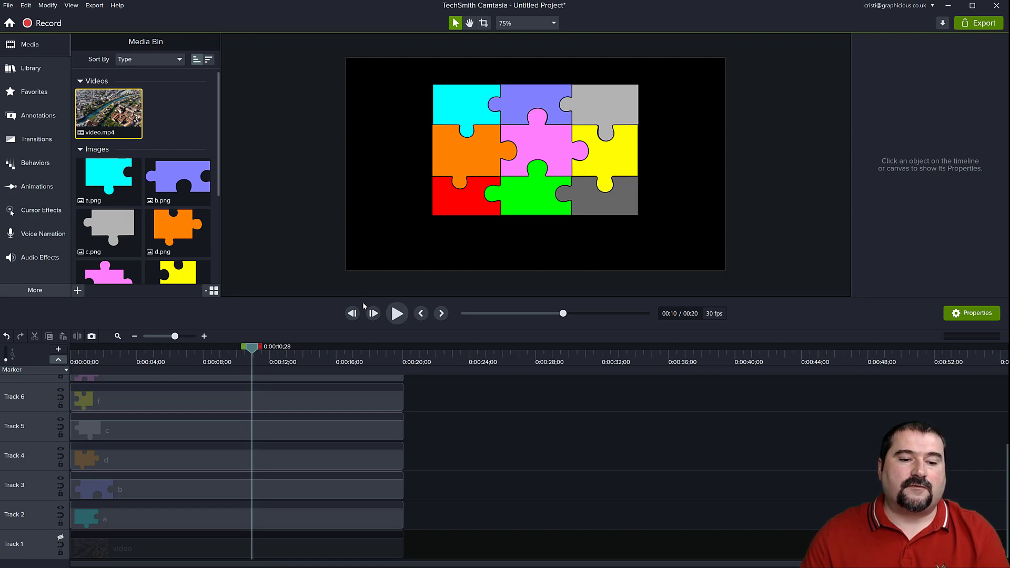
Enlarge the timeline area and turn the visibility of Track 1 back on.
{"action": "left_click_drag", "start_coordinate": [364, 300], "coordinate": [370, 267]}
{"action": "left_click_drag", "start_coordinate": [109, 126], "coordinate": [99, 564]}
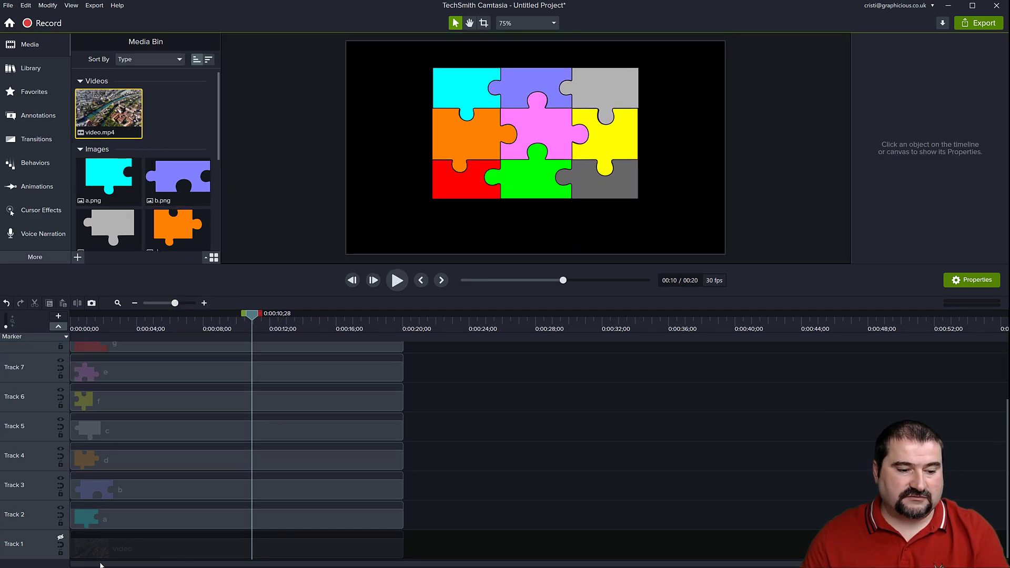
{"action": "left_click", "coordinate": [60, 538]}
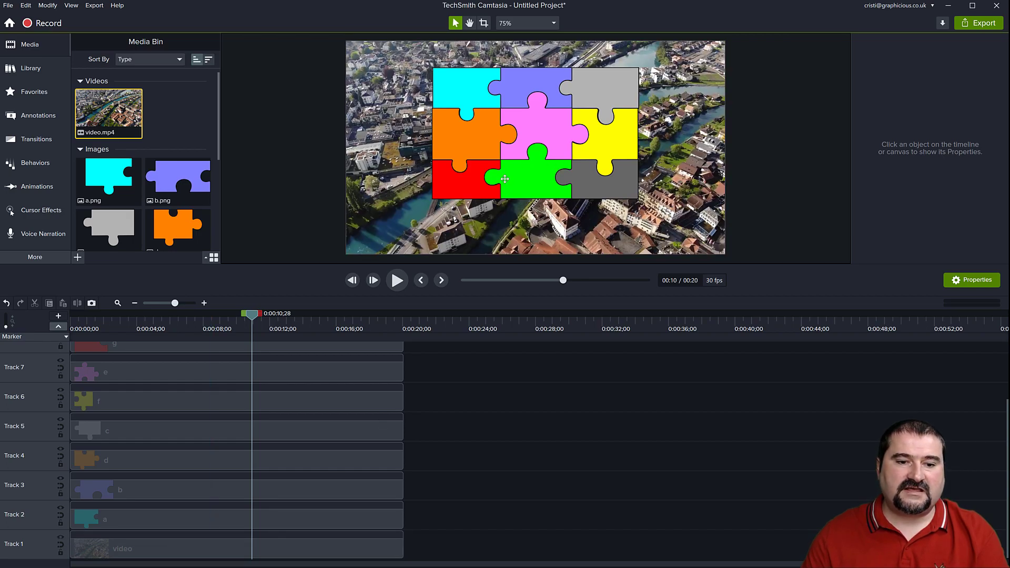
Scale the video to about 69.8% and position it at X 0.0, Y 70.7 behind the puzzle.
{"action": "left_click", "coordinate": [339, 546]}
{"action": "scroll", "coordinate": [575, 217], "scroll_direction": "down", "scroll_amount": 7}
{"action": "left_click_drag", "start_coordinate": [547, 215], "coordinate": [547, 200]}
{"action": "scroll", "coordinate": [545, 138], "scroll_direction": "up", "scroll_amount": 2}
{"action": "scroll", "coordinate": [544, 138], "scroll_direction": "down", "scroll_amount": 2}
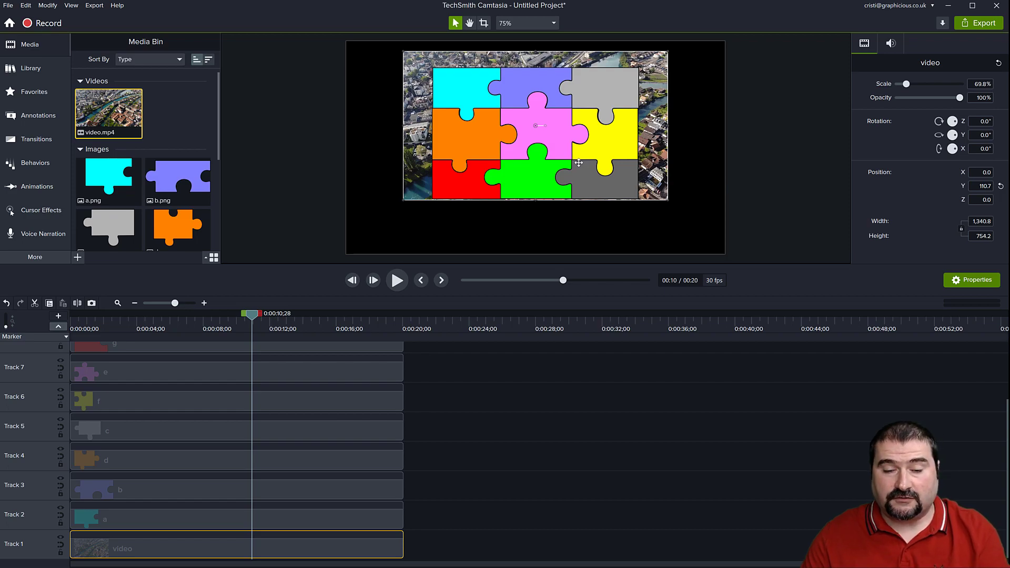
{"action": "key", "text": "Down"}
{"action": "key", "text": "Down"}
{"action": "key", "text": "Down"}
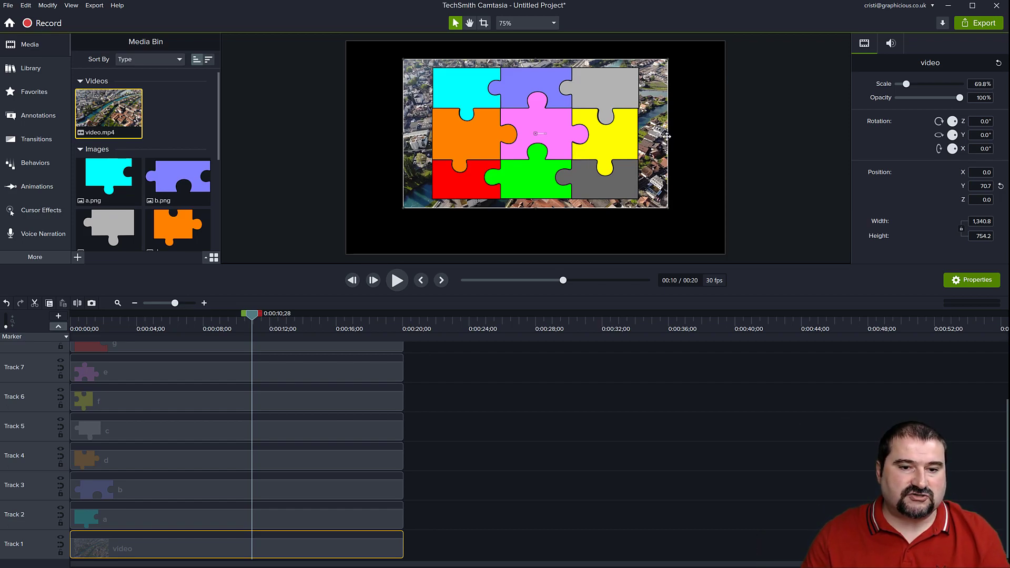
Scale the video down to 63% and crop its left and right sides to the puzzle's edges.
{"action": "scroll", "coordinate": [547, 145], "scroll_direction": "down", "scroll_amount": 2}
{"action": "scroll", "coordinate": [546, 144], "scroll_direction": "down", "scroll_amount": 1}
{"action": "scroll", "coordinate": [535, 136], "scroll_direction": "up", "scroll_amount": 2}
{"action": "key", "text": "space"}
{"action": "left_click_drag", "start_coordinate": [544, 127], "coordinate": [550, 152]}
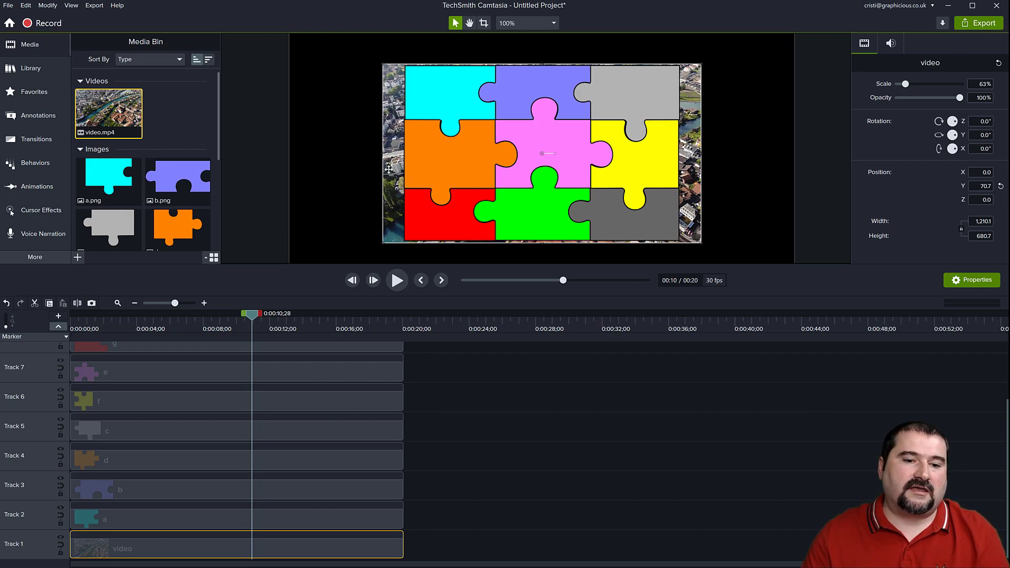
{"action": "left_click_drag", "start_coordinate": [383, 154], "coordinate": [398, 154]}
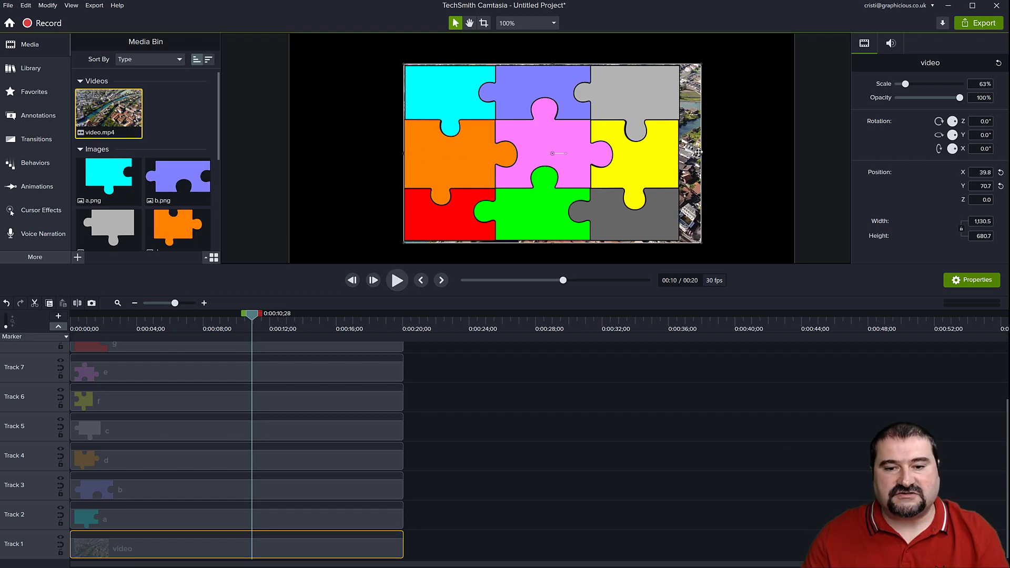
{"action": "left_click_drag", "start_coordinate": [702, 153], "coordinate": [683, 152]}
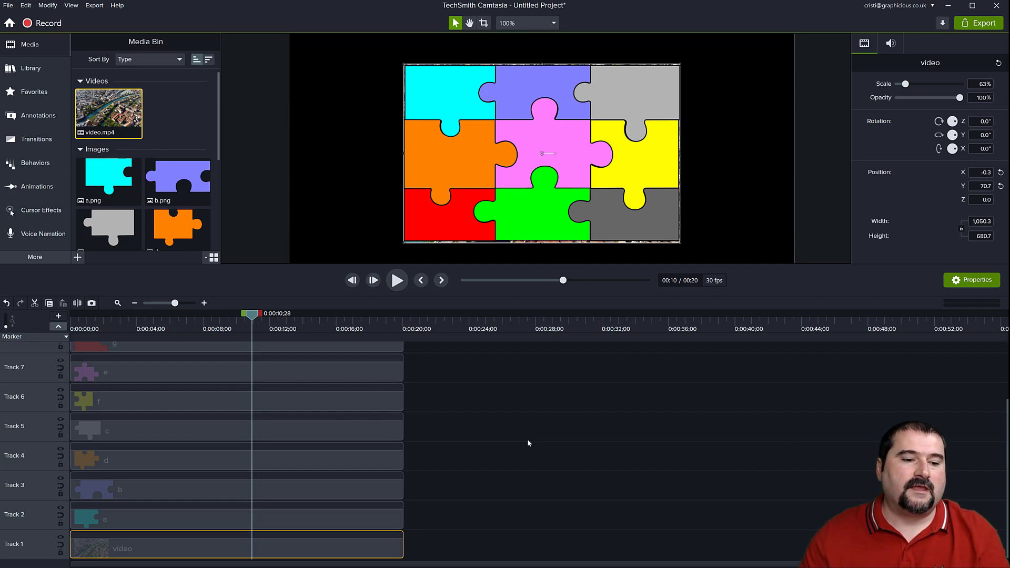
Paste a copy of the cropped video at the timeline's start on its own track and move that track to the bottom.
{"action": "left_click", "coordinate": [459, 526]}
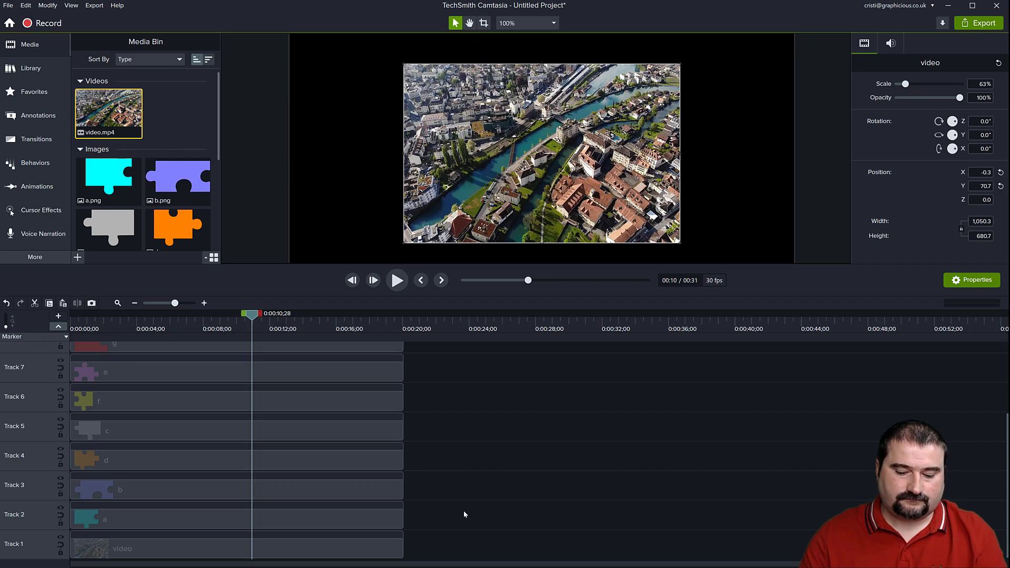
{"action": "key", "text": "ctrl+v"}
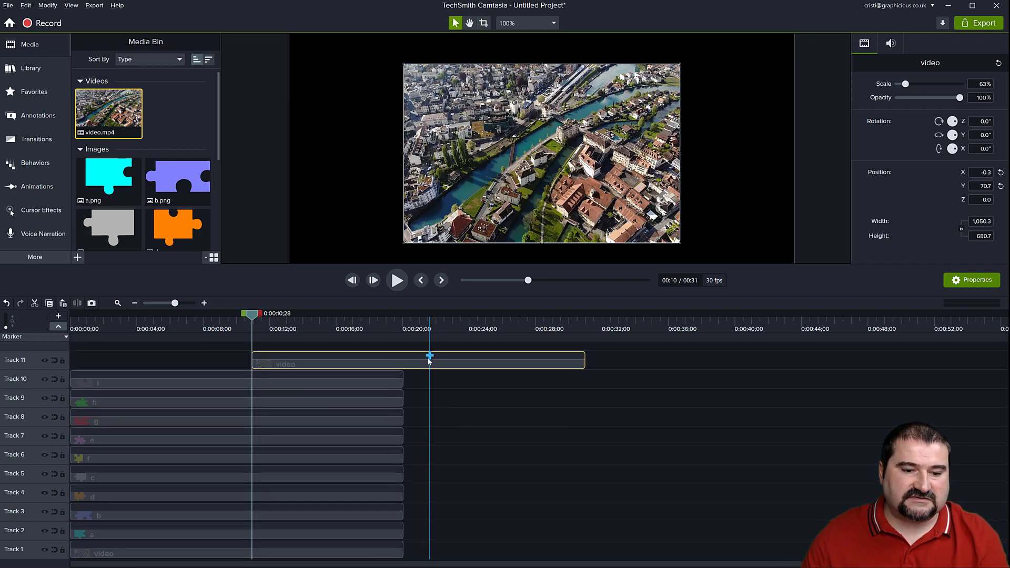
{"action": "left_click_drag", "start_coordinate": [422, 363], "coordinate": [136, 364]}
{"action": "left_click_drag", "start_coordinate": [32, 364], "coordinate": [27, 552]}
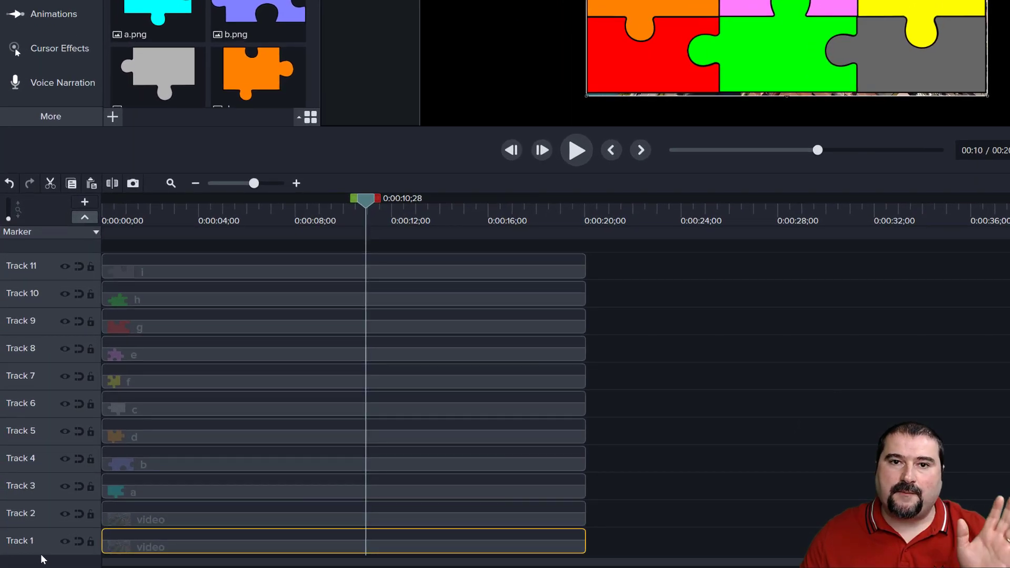
Rename Track 1 as Backup and lock it.
{"action": "double_click", "coordinate": [21, 541]}
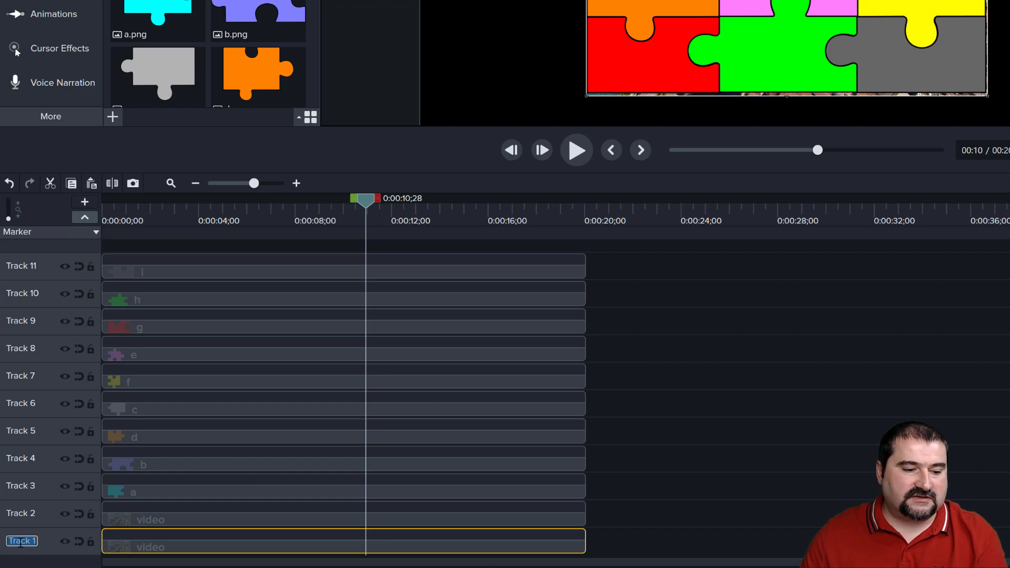
{"action": "type", "text": "Backup"}
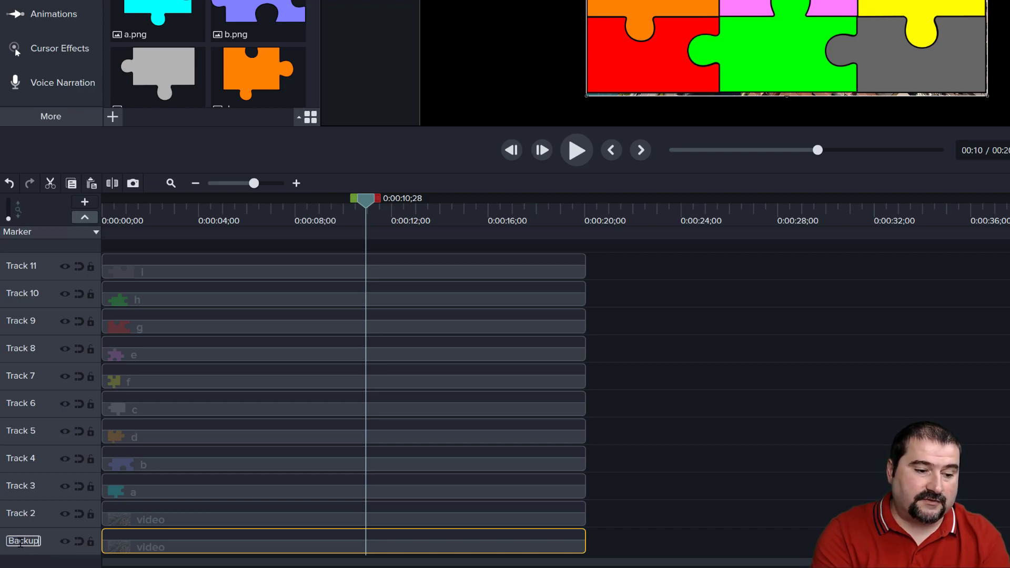
{"action": "key", "text": "Return"}
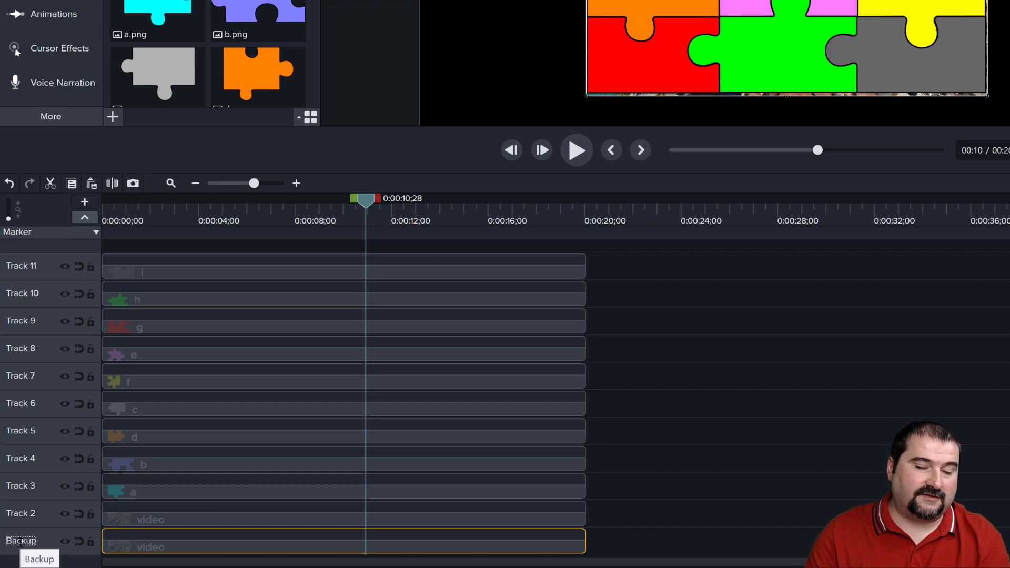
{"action": "left_click", "coordinate": [90, 542]}
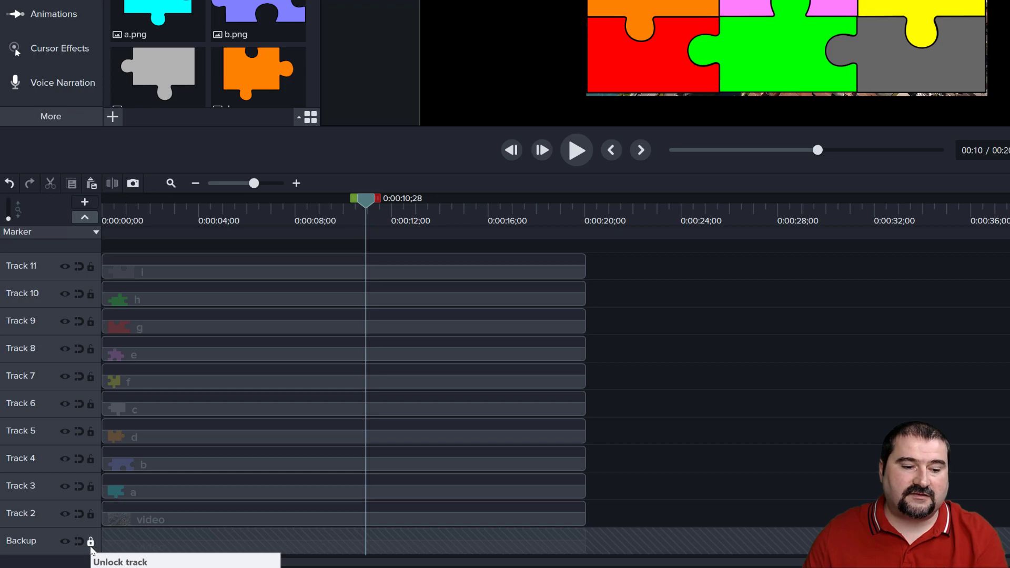
Hide the Backup track and return the playhead to the start of the timeline.
{"action": "left_click", "coordinate": [66, 542]}
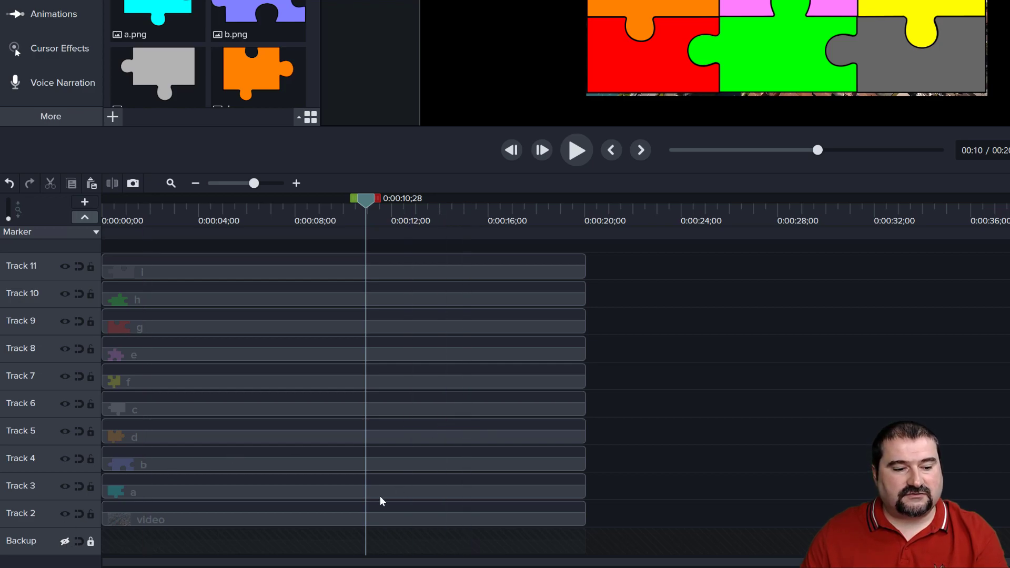
{"action": "scroll", "coordinate": [130, 506], "scroll_direction": "up", "scroll_amount": 1}
{"action": "left_click", "coordinate": [157, 500]}
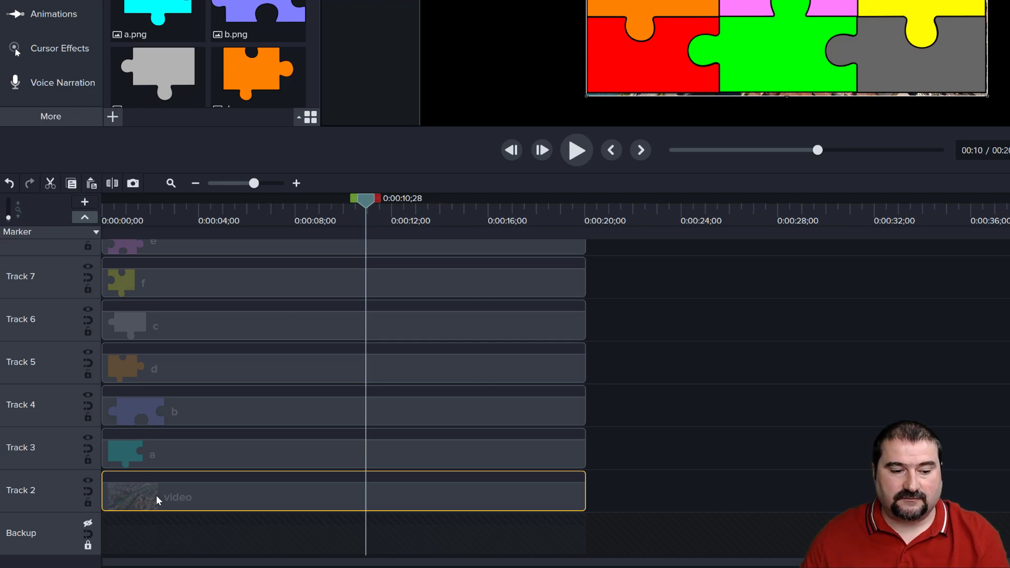
{"action": "left_click_drag", "start_coordinate": [362, 203], "coordinate": [100, 200]}
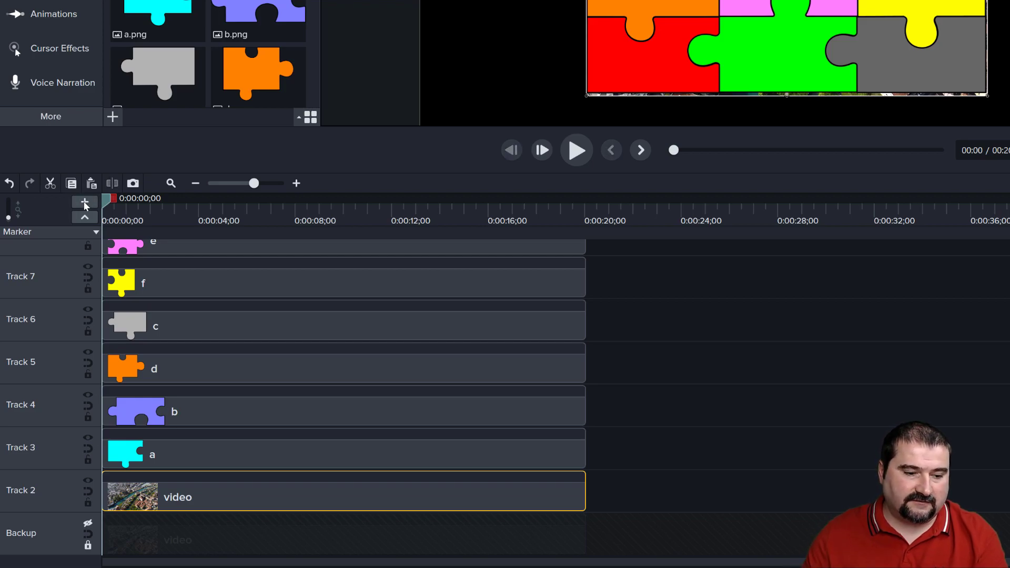
Reorder the tracks so piece c sits below piece d and piece e below piece f, stacking the pieces alphabetically upward.
{"action": "left_click", "coordinate": [218, 452]}
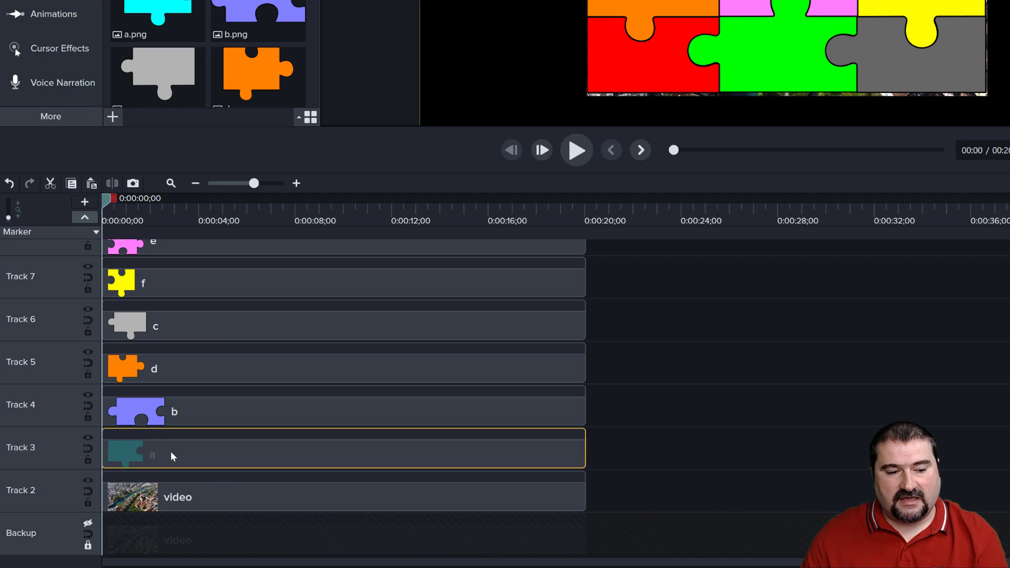
{"action": "left_click_drag", "start_coordinate": [61, 322], "coordinate": [60, 367]}
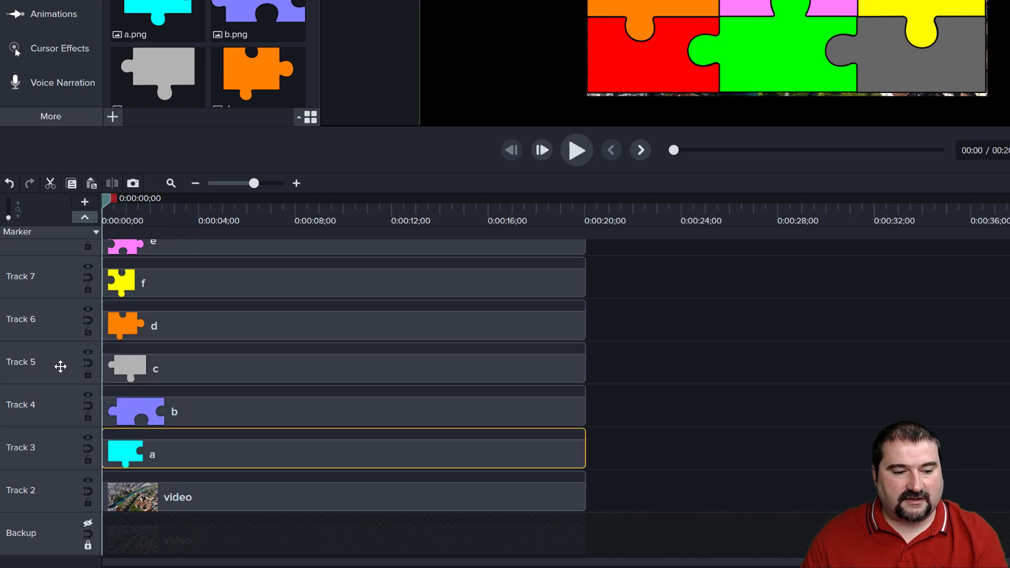
{"action": "scroll", "coordinate": [61, 367], "scroll_direction": "up", "scroll_amount": 2}
{"action": "left_click_drag", "start_coordinate": [61, 318], "coordinate": [59, 351]}
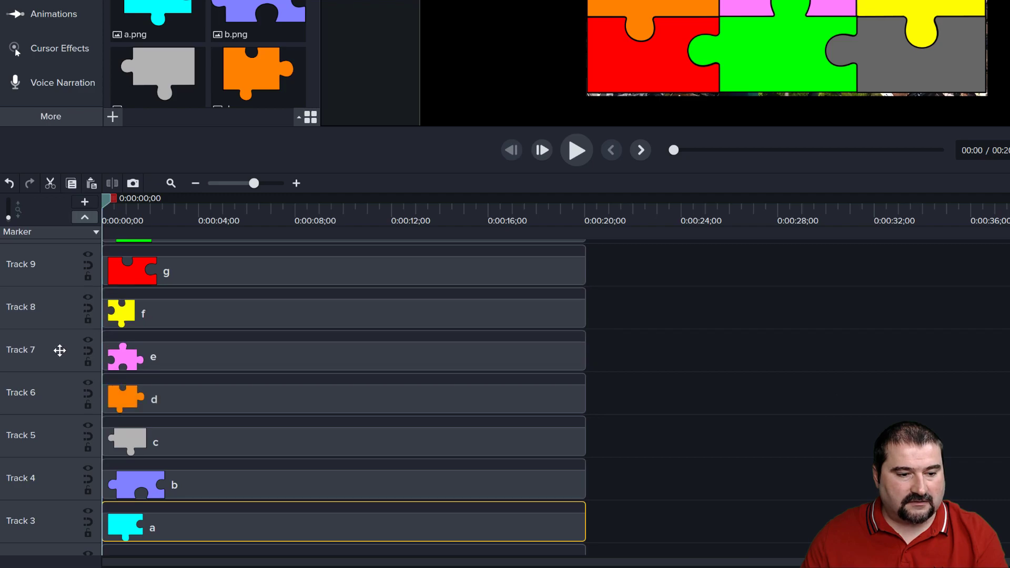
{"action": "scroll", "coordinate": [161, 401], "scroll_direction": "up", "scroll_amount": 3}
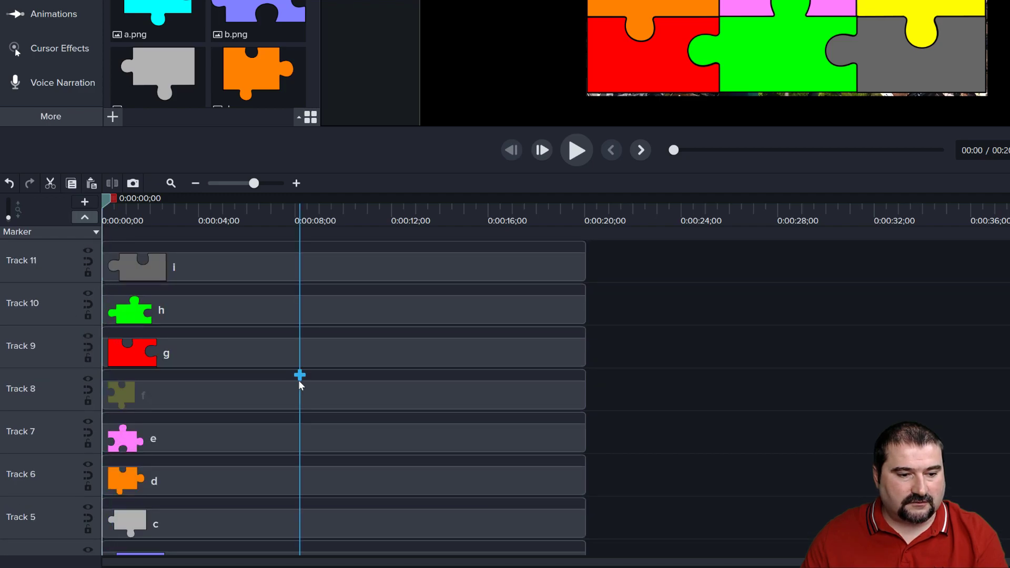
{"action": "scroll", "coordinate": [632, 435], "scroll_direction": "down", "scroll_amount": 1}
{"action": "scroll", "coordinate": [631, 433], "scroll_direction": "down", "scroll_amount": 3}
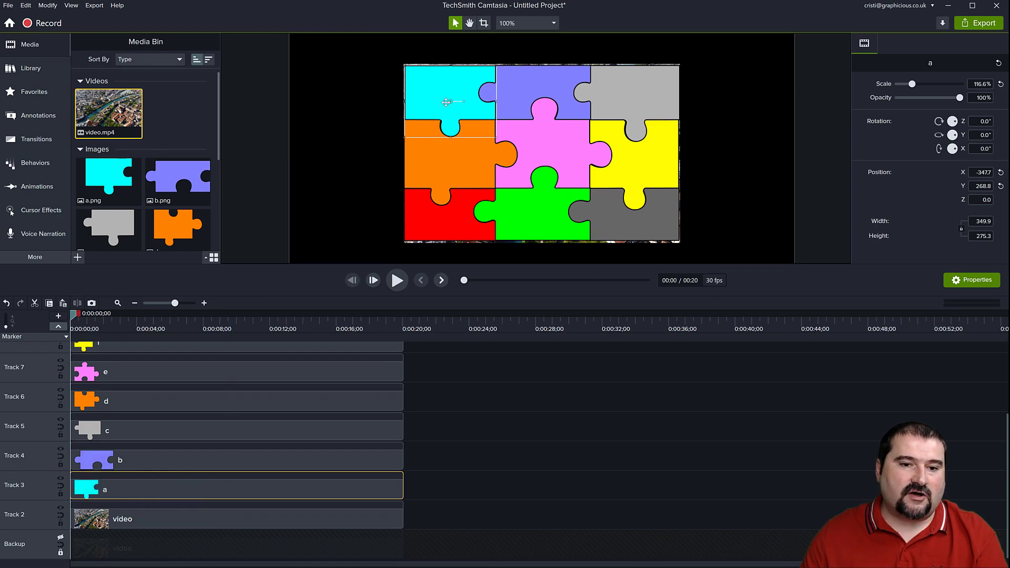
Apply the Media Matte visual effect to puzzle piece a, directly above the video on Track 2.
{"action": "left_click", "coordinate": [154, 518]}
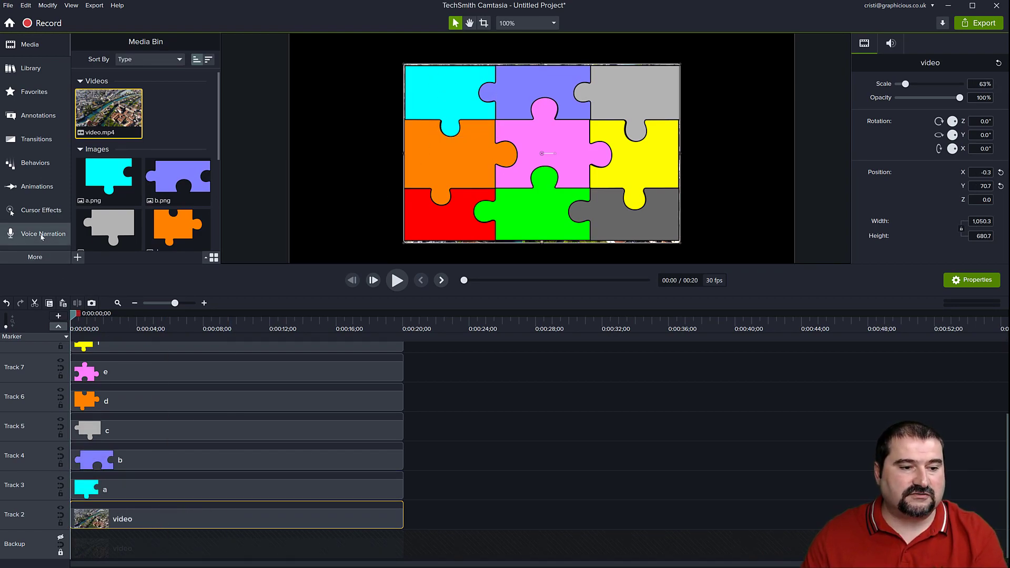
{"action": "left_click", "coordinate": [43, 262]}
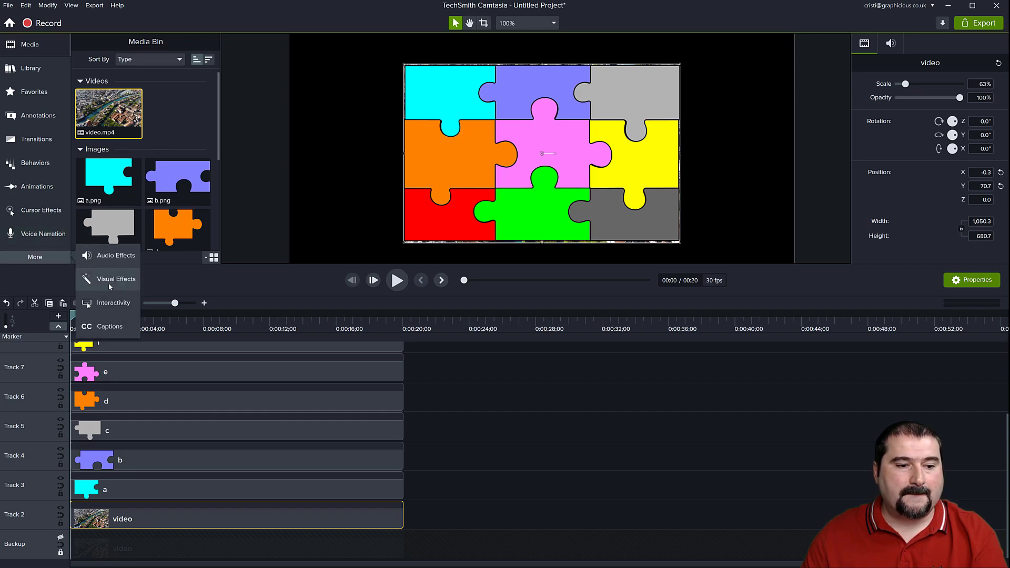
{"action": "left_click", "coordinate": [110, 256]}
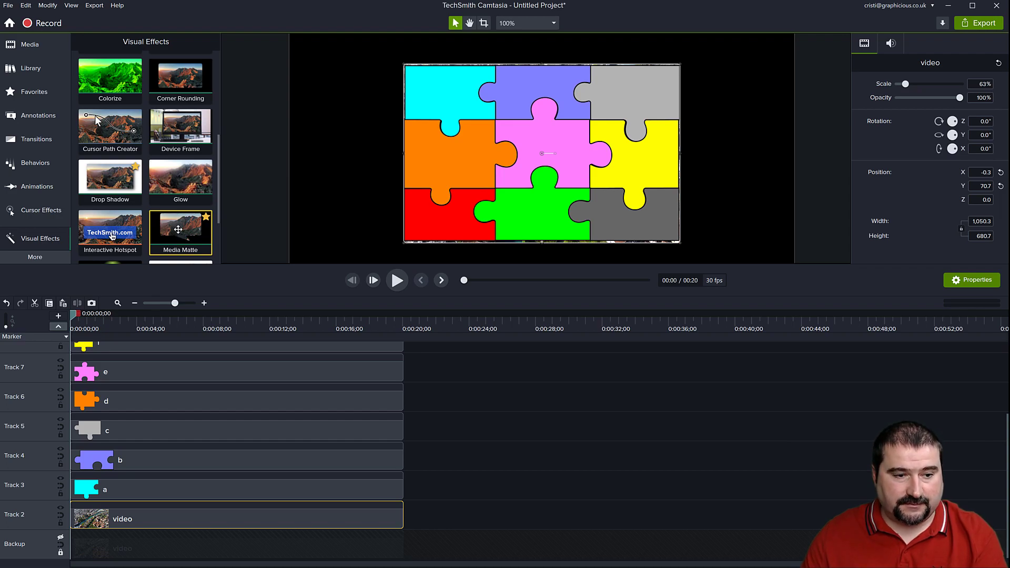
{"action": "left_click_drag", "start_coordinate": [178, 229], "coordinate": [121, 495]}
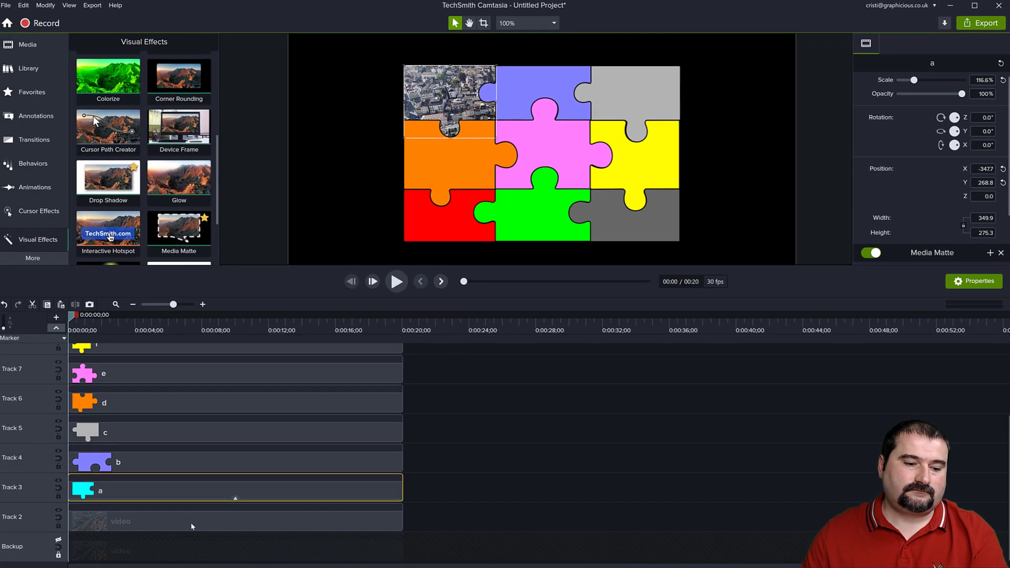
Group piece a with the video beneath it and check the masked piece by toggling Track 2's visibility.
{"action": "left_click", "coordinate": [199, 523]}
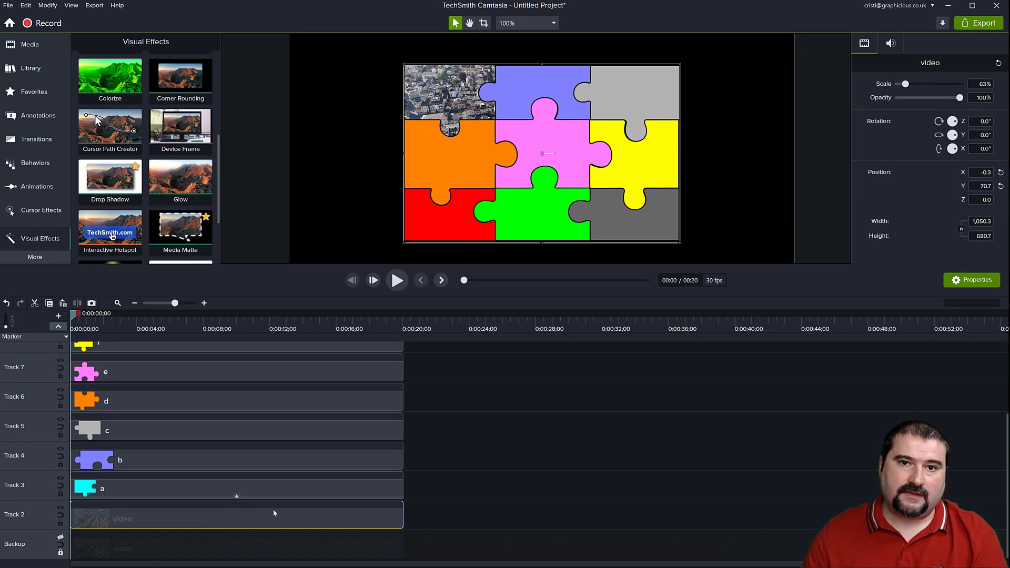
{"action": "left_click_drag", "start_coordinate": [442, 488], "coordinate": [191, 512]}
{"action": "key", "text": "ctrl+g"}
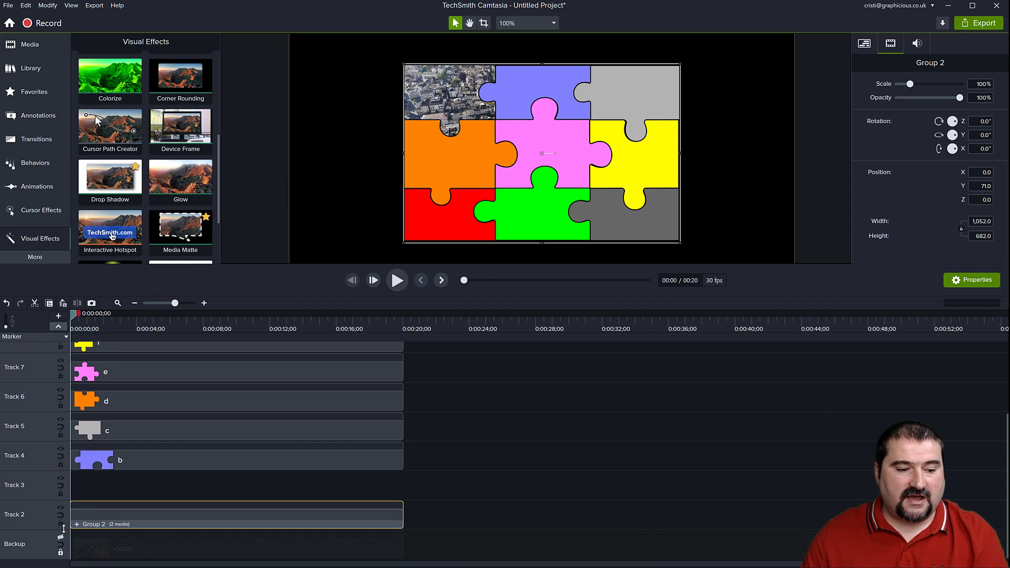
{"action": "left_click", "coordinate": [60, 510]}
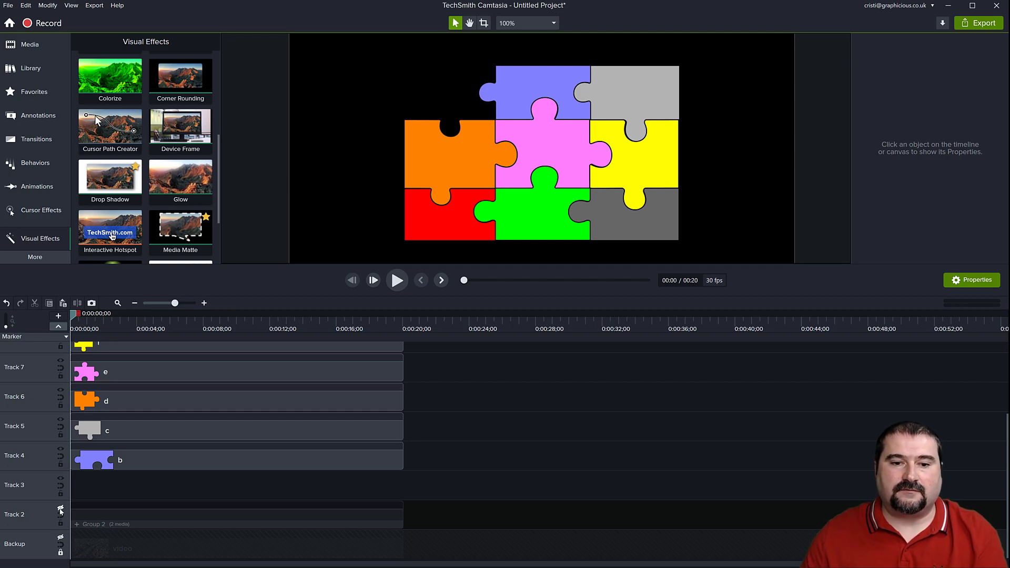
{"action": "left_click", "coordinate": [60, 510]}
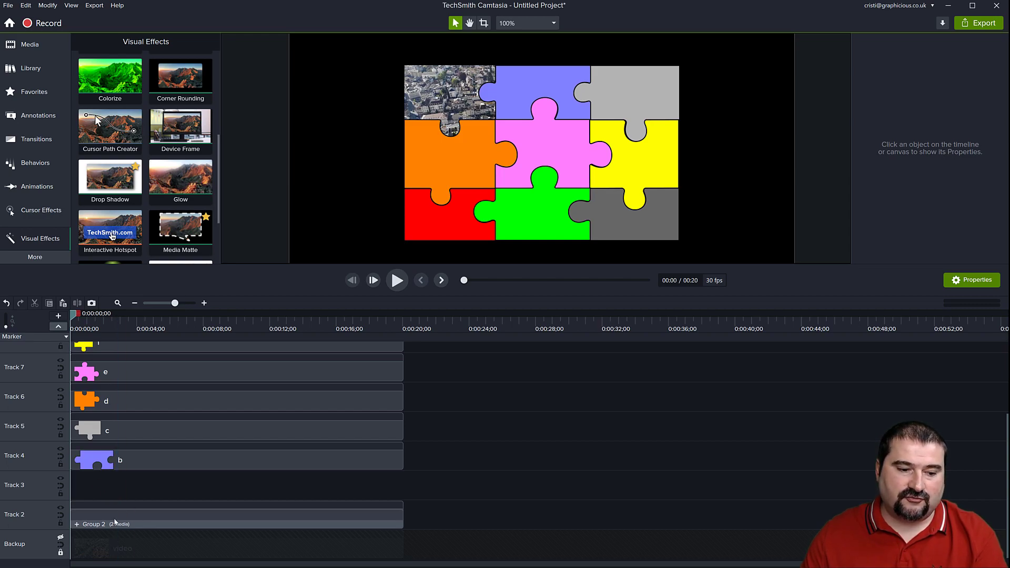
Rename the new group on Track 2 as a.
{"action": "right_click", "coordinate": [92, 527]}
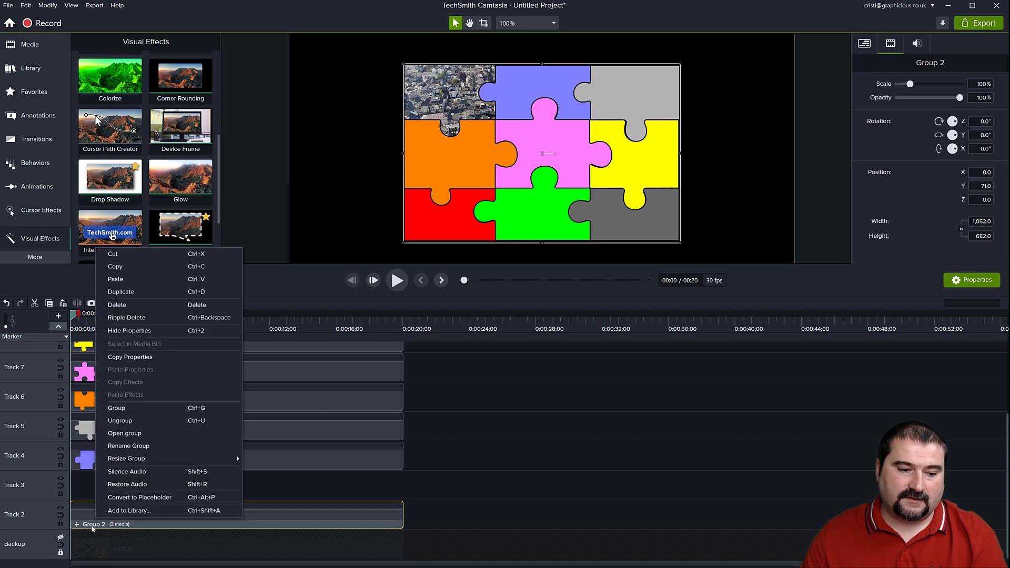
{"action": "left_click", "coordinate": [125, 448]}
{"action": "type", "text": "a"}
{"action": "key", "text": "Return"}
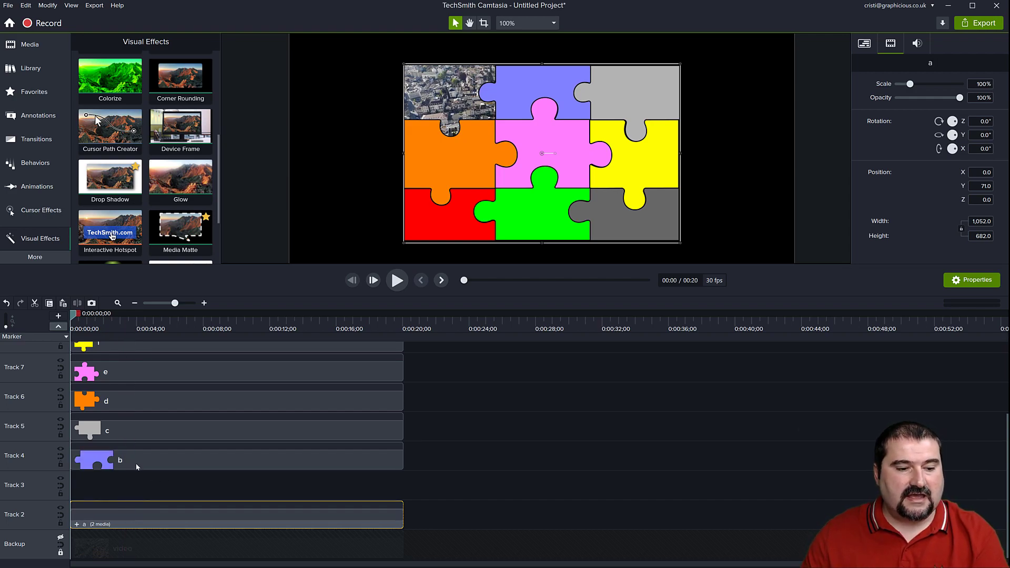
Paste a copy of the cropped video onto Track 3 and apply Media Matte to piece b above it.
{"action": "key", "text": "ctrl+v"}
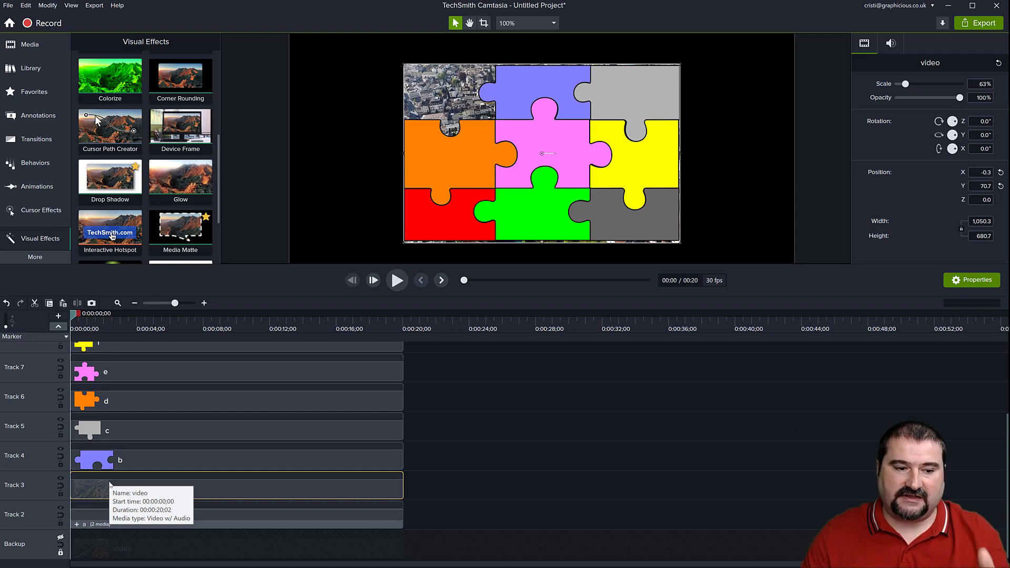
{"action": "scroll", "coordinate": [159, 243], "scroll_direction": "down", "scroll_amount": 1}
{"action": "scroll", "coordinate": [178, 211], "scroll_direction": "down", "scroll_amount": 2}
{"action": "left_click_drag", "start_coordinate": [181, 158], "coordinate": [134, 463]}
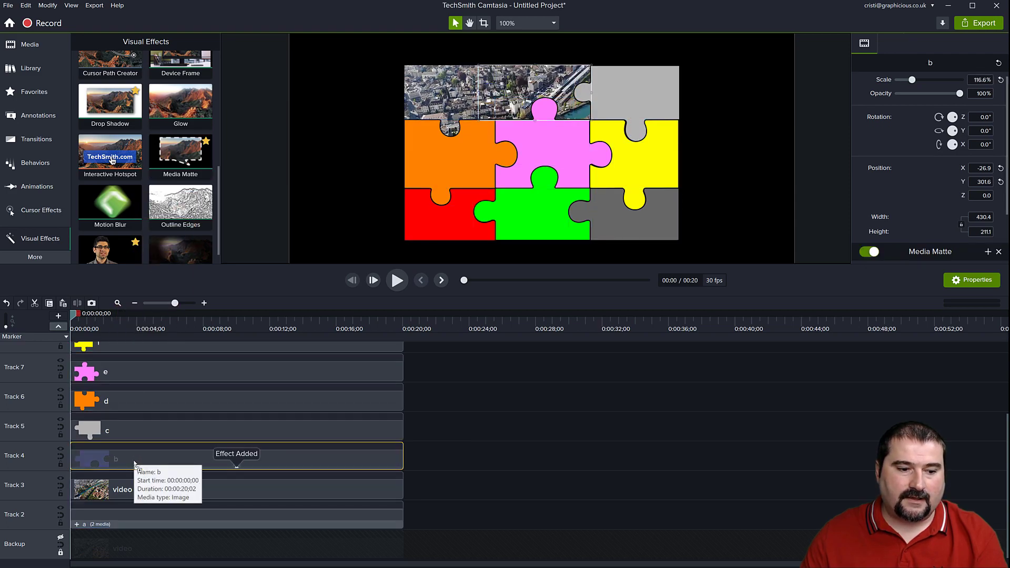
Group piece b with the video copy on Track 3 and hide Track 2.
{"action": "left_click", "coordinate": [127, 497], "text": "ctrl"}
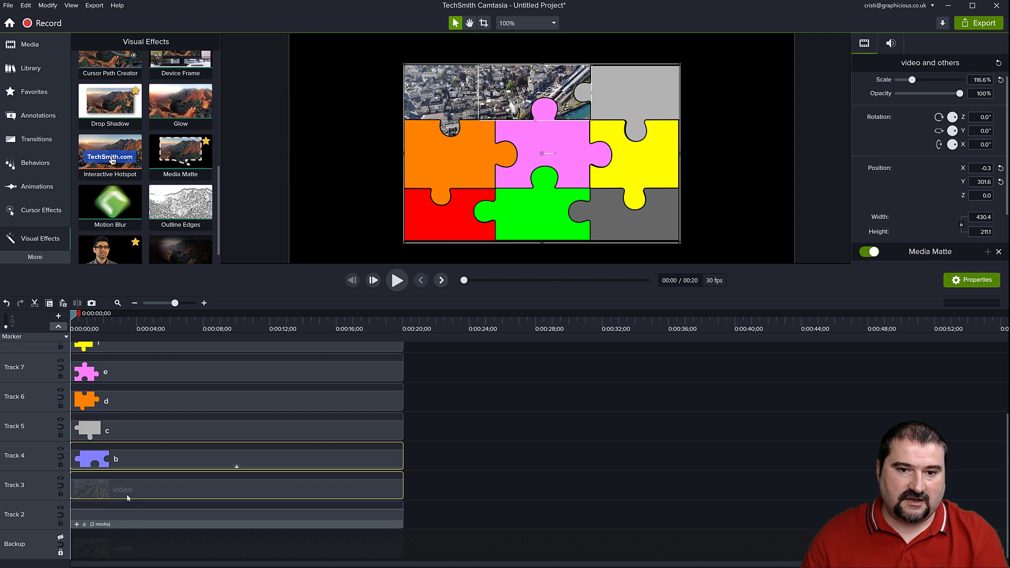
{"action": "key", "text": "ctrl+g"}
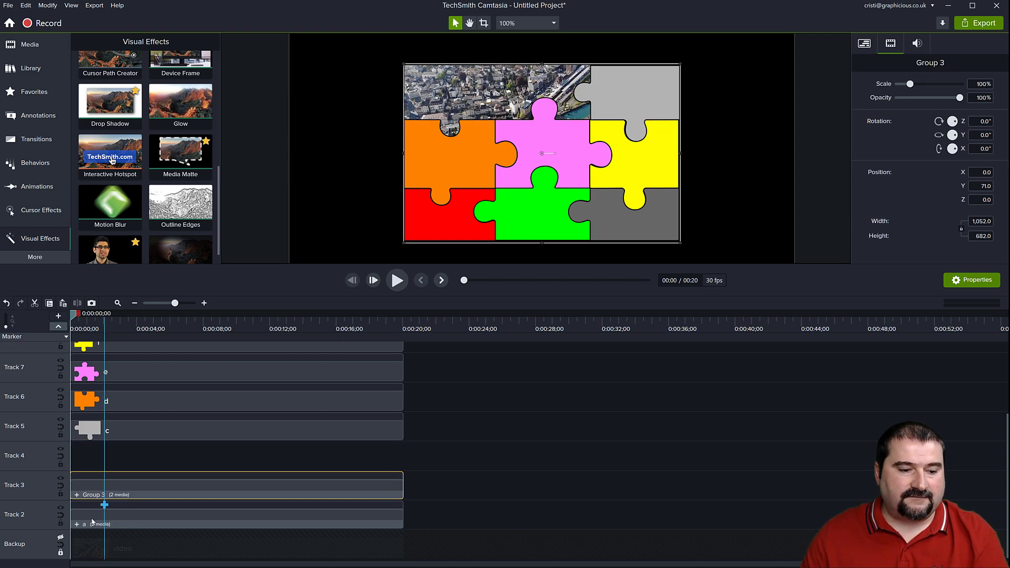
{"action": "left_click", "coordinate": [61, 508]}
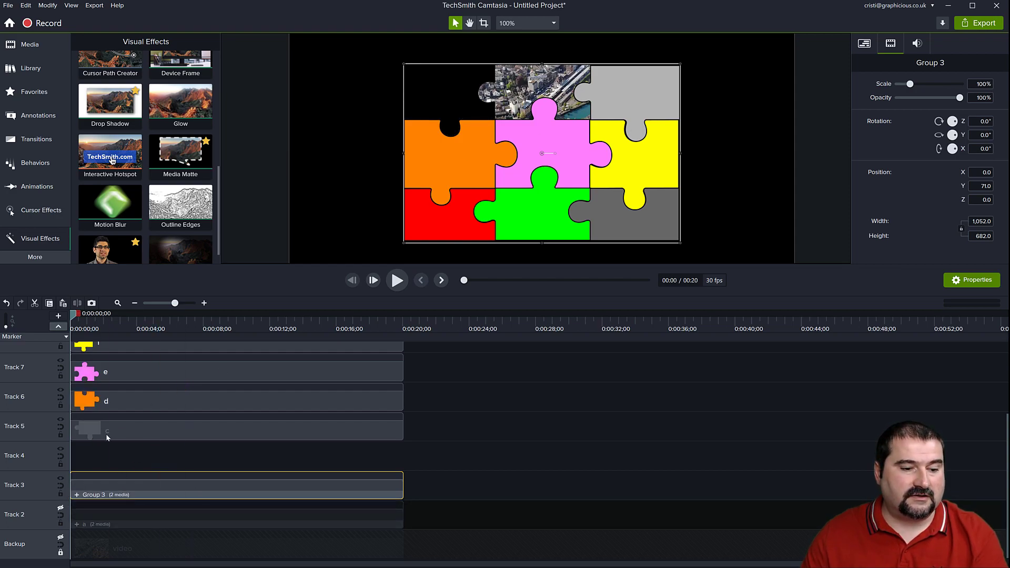
Paste the video onto Track 4, mask it with piece c using Media Matte, and group the two clips.
{"action": "key", "text": "ctrl+v"}
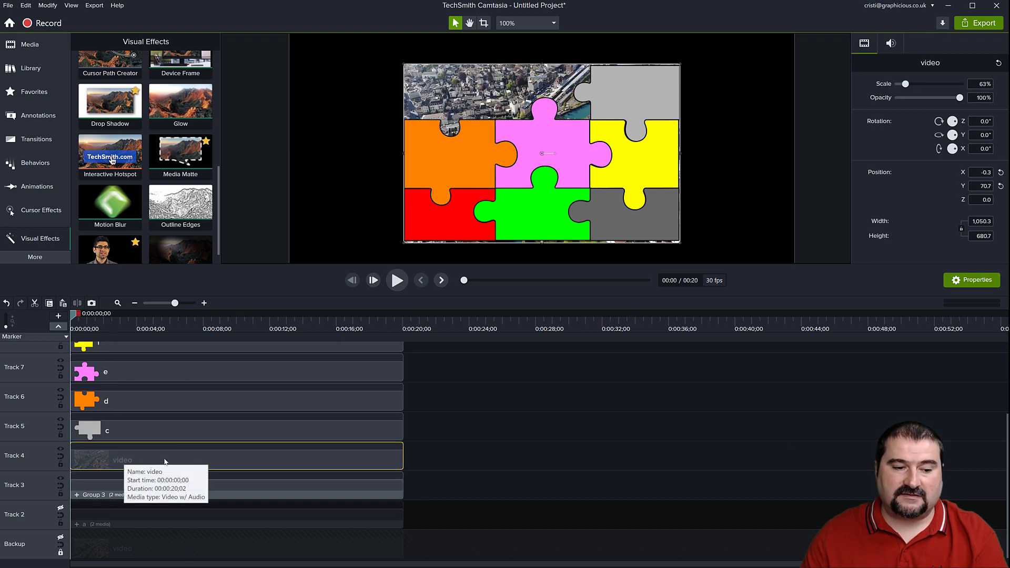
{"action": "left_click", "coordinate": [154, 430]}
{"action": "left_click_drag", "start_coordinate": [172, 159], "coordinate": [164, 427]}
{"action": "left_click", "coordinate": [165, 461], "text": "ctrl"}
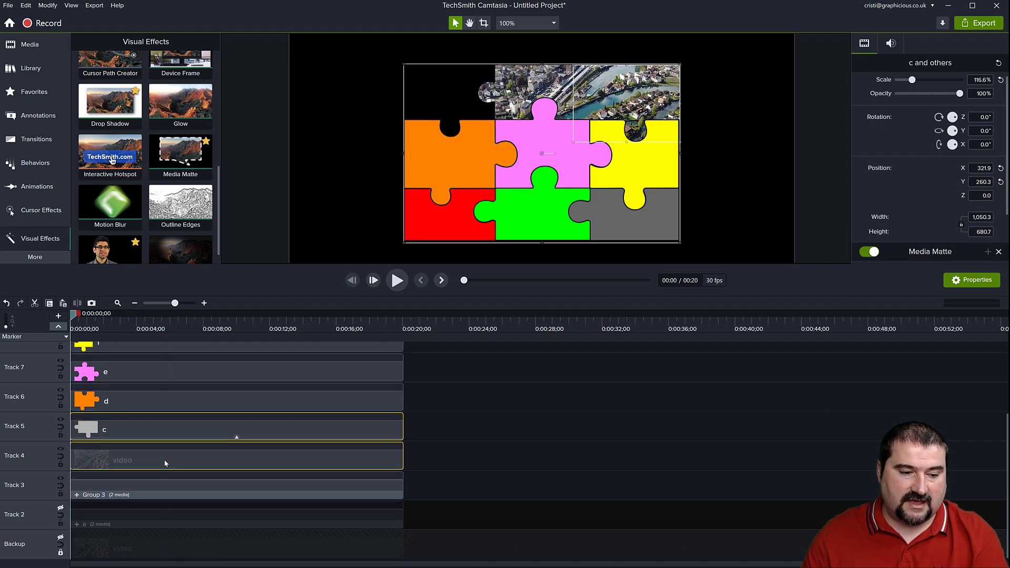
{"action": "key", "text": "ctrl+g"}
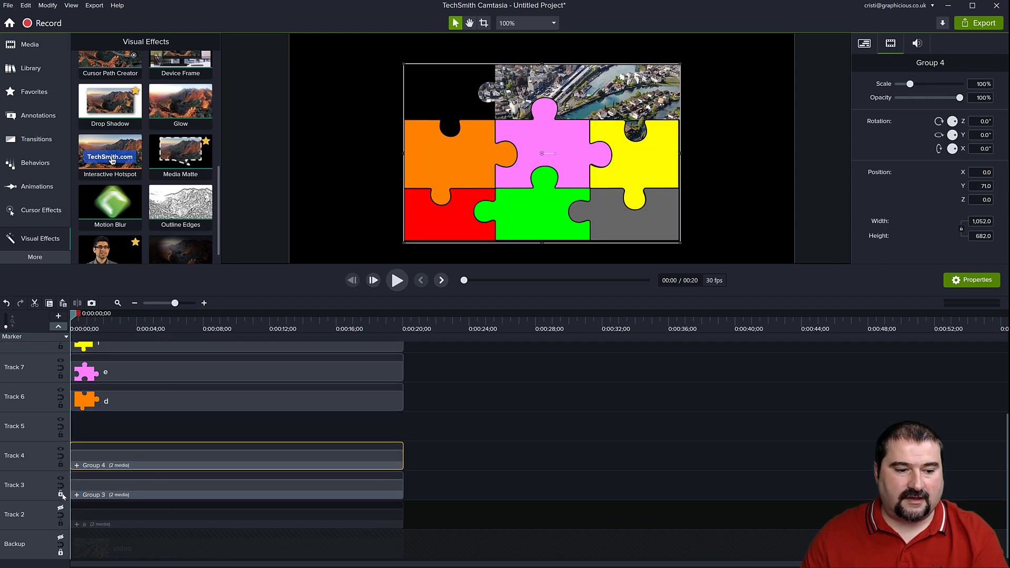
Hide Track 3 and toggle Track 4's visibility to check the piece c group, leaving Track 4 shown.
{"action": "left_click", "coordinate": [60, 479]}
{"action": "left_click", "coordinate": [61, 449]}
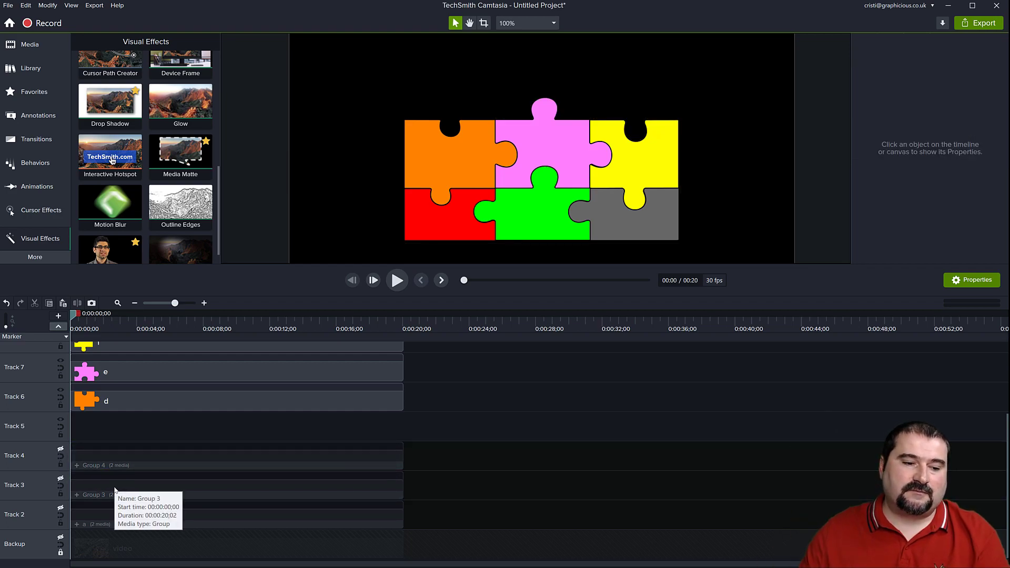
{"action": "left_click", "coordinate": [61, 449]}
{"action": "left_click", "coordinate": [61, 449]}
{"action": "left_click", "coordinate": [61, 450]}
Paste the video onto Track 5, mask it with piece d using Media Matte, and group the two clips.
{"action": "key", "text": "ctrl+v"}
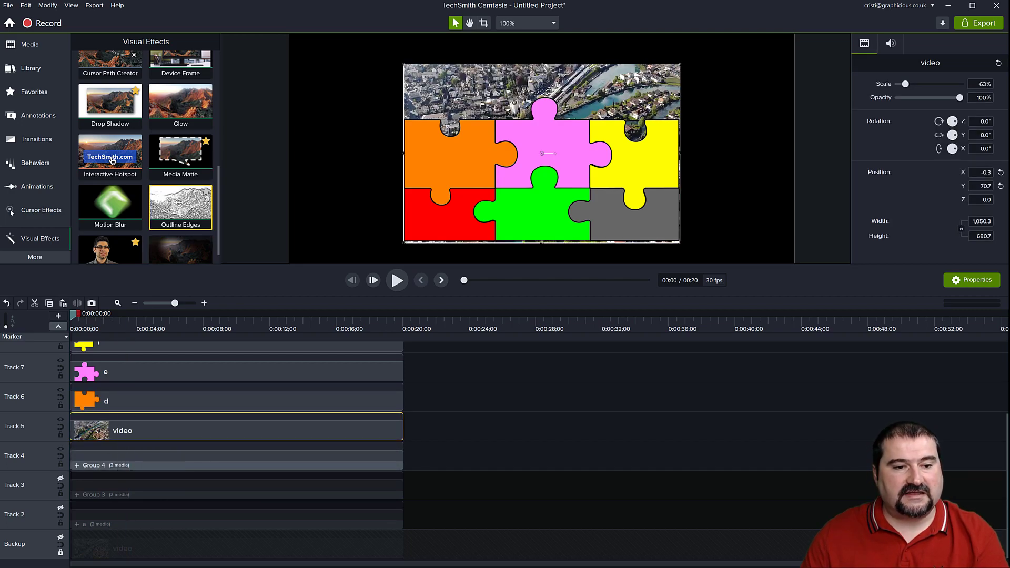
{"action": "key", "text": "ctrl+a"}
{"action": "left_click_drag", "start_coordinate": [135, 407], "coordinate": [134, 400]}
{"action": "key", "text": "ctrl+g"}
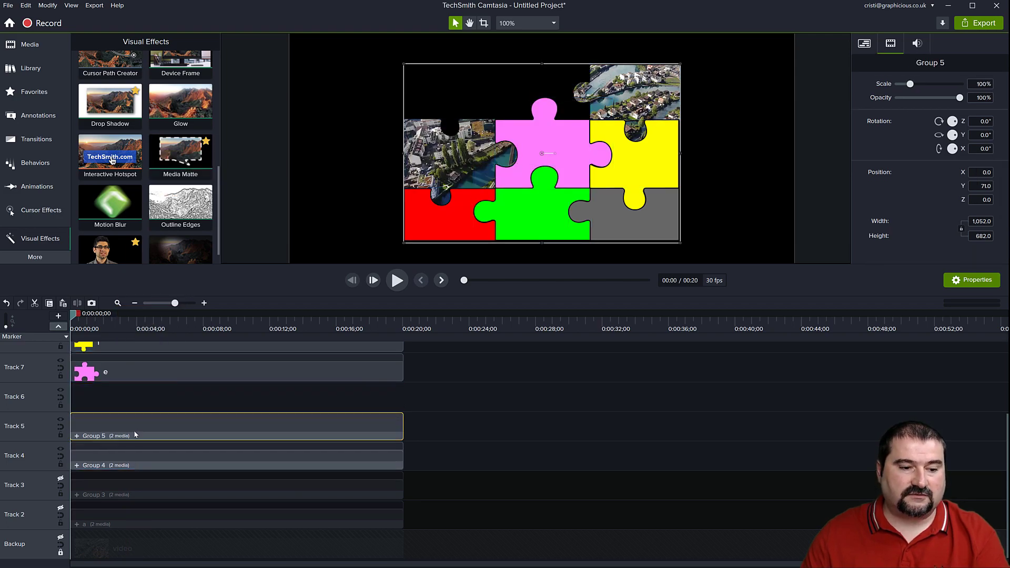
Paste the video onto Track 6, mask it with piece e using Media Matte, and group the two clips.
{"action": "left_click", "coordinate": [124, 371]}
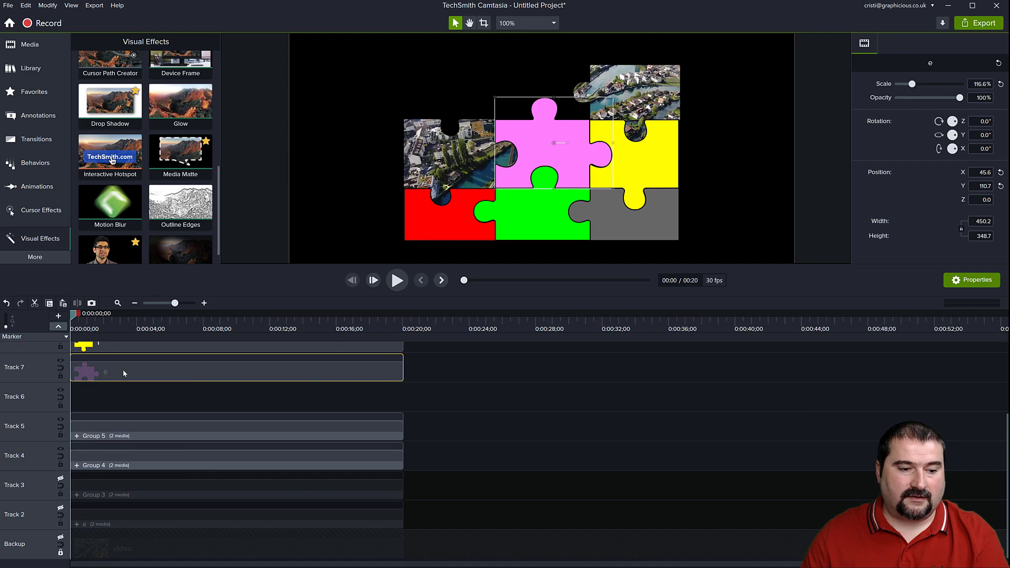
{"action": "left_click", "coordinate": [100, 395]}
{"action": "key", "text": "ctrl+v"}
{"action": "left_click_drag", "start_coordinate": [181, 154], "coordinate": [117, 371]}
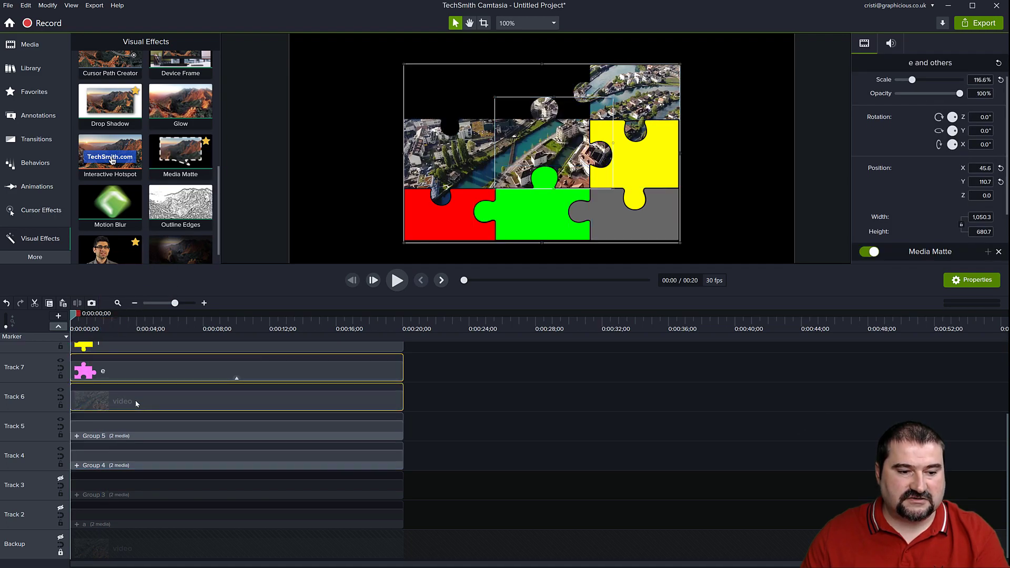
{"action": "key", "text": "ctrl+g"}
Paste the video onto Track 7, mask it with piece f using Media Matte, and group the two clips.
{"action": "scroll", "coordinate": [134, 398], "scroll_direction": "up", "scroll_amount": 4}
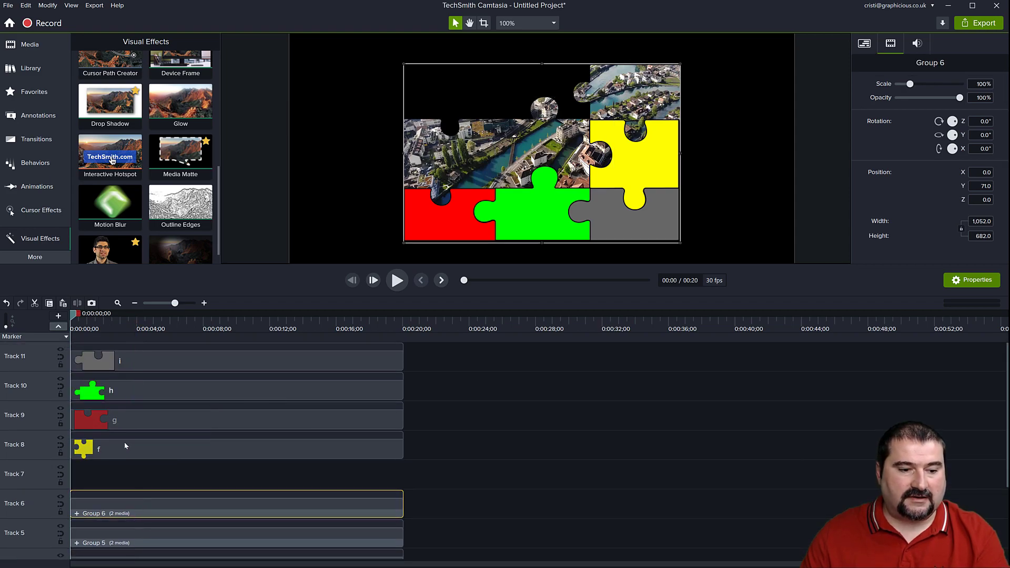
{"action": "key", "text": "ctrl+v"}
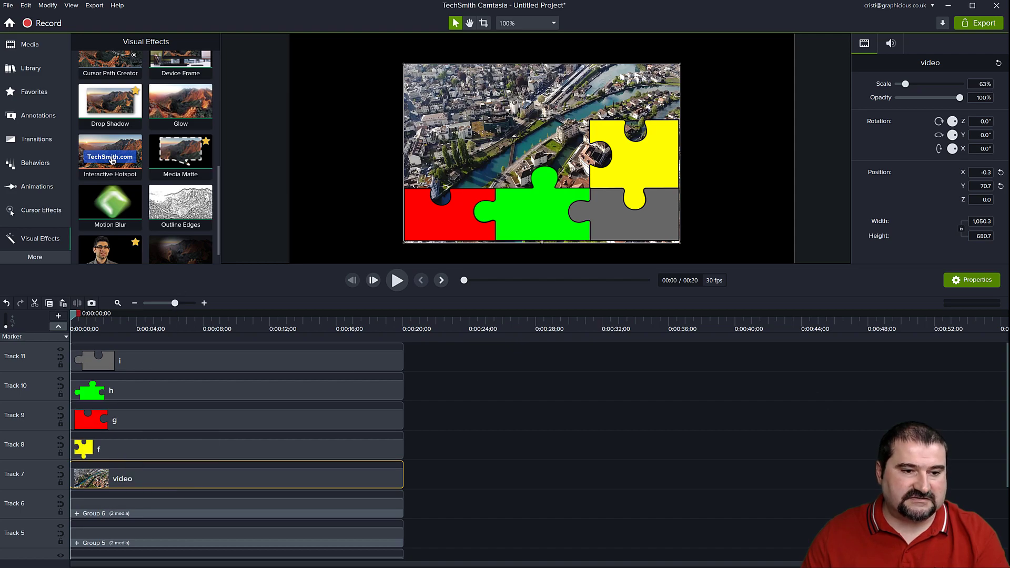
{"action": "left_click_drag", "start_coordinate": [181, 154], "coordinate": [154, 453]}
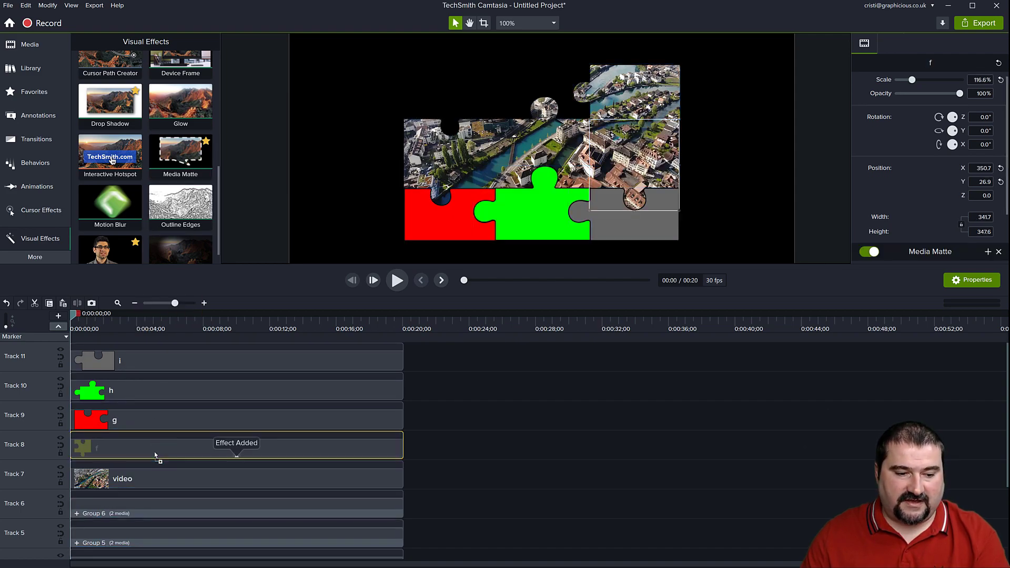
{"action": "left_click", "coordinate": [156, 474], "text": "ctrl"}
{"action": "key", "text": "ctrl+g"}
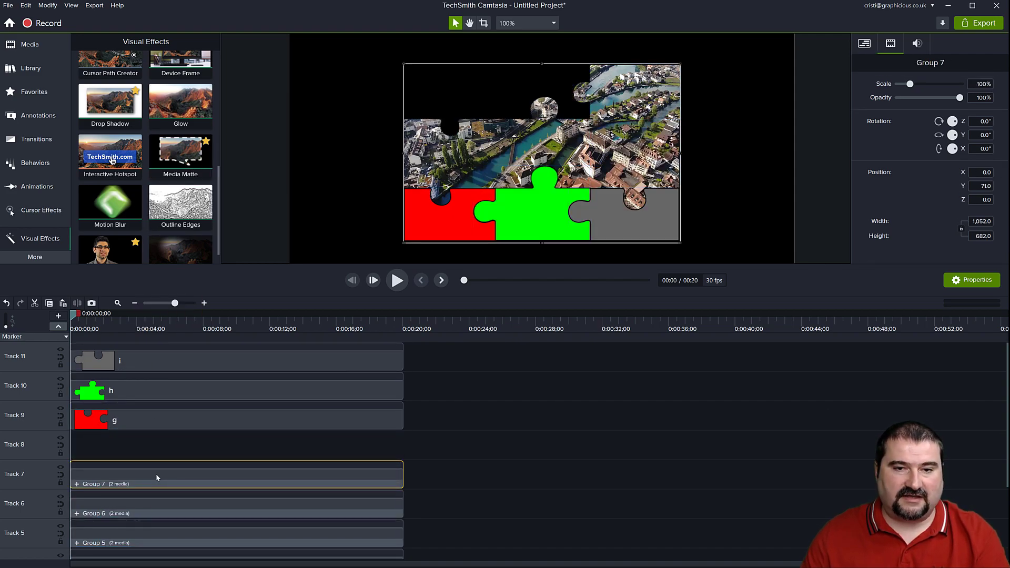
Apply Media Matte to piece g on Track 9 and paste the video onto Track 8 beneath it.
{"action": "left_click_drag", "start_coordinate": [189, 169], "coordinate": [148, 425]}
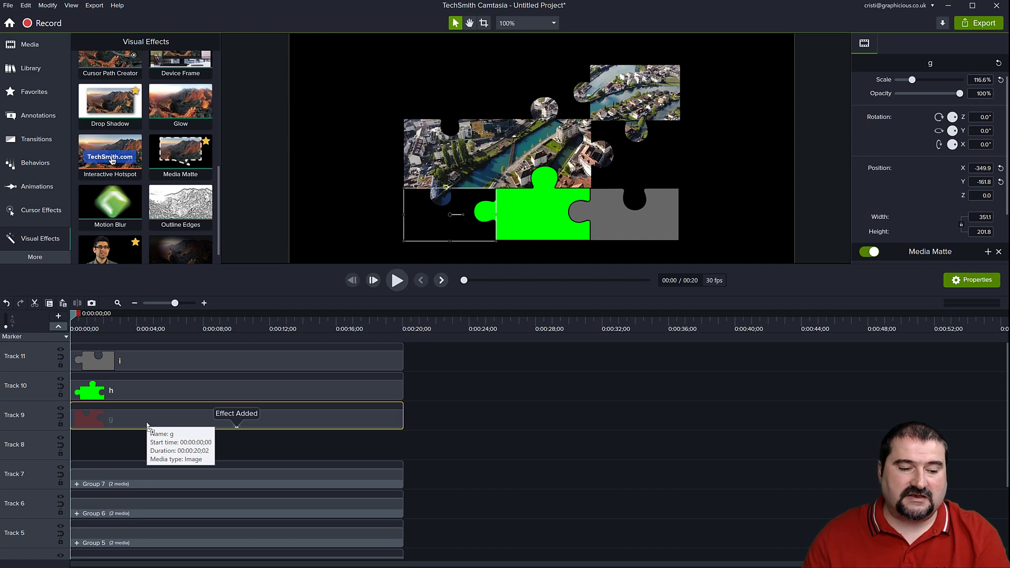
{"action": "key", "text": "ctrl+v"}
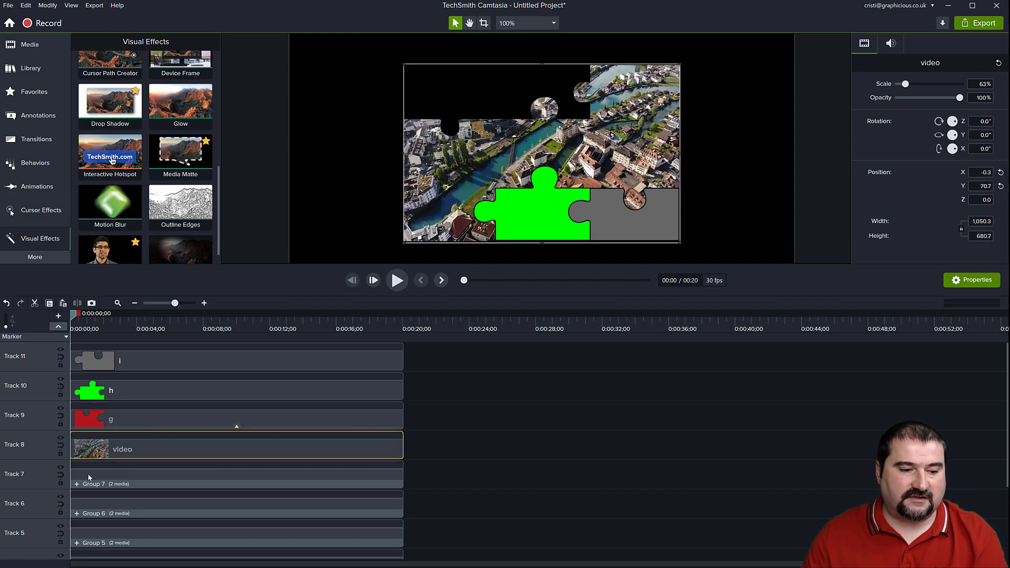
Hide Tracks 4, 5, 6 and 7 to isolate the piece g mask on the canvas.
{"action": "scroll", "coordinate": [74, 489], "scroll_direction": "down", "scroll_amount": 3}
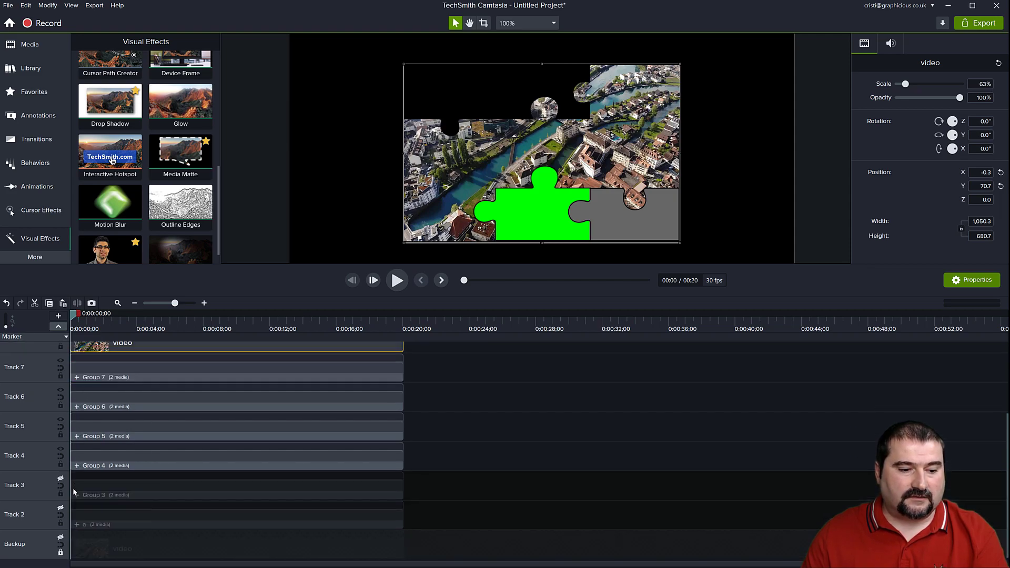
{"action": "left_click", "coordinate": [60, 450]}
{"action": "left_click", "coordinate": [61, 420]}
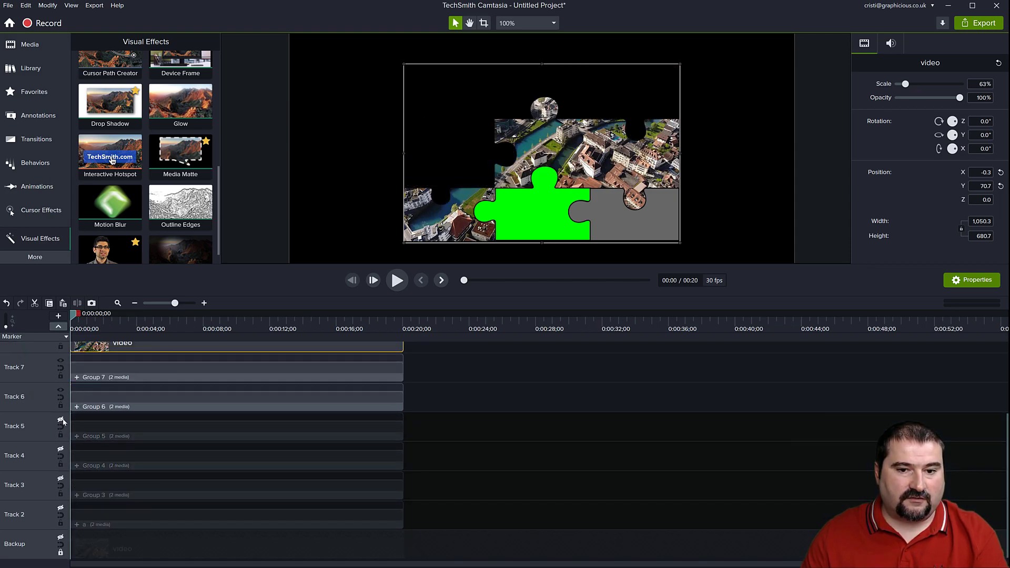
{"action": "left_click", "coordinate": [61, 391]}
{"action": "scroll", "coordinate": [94, 415], "scroll_direction": "up", "scroll_amount": 2}
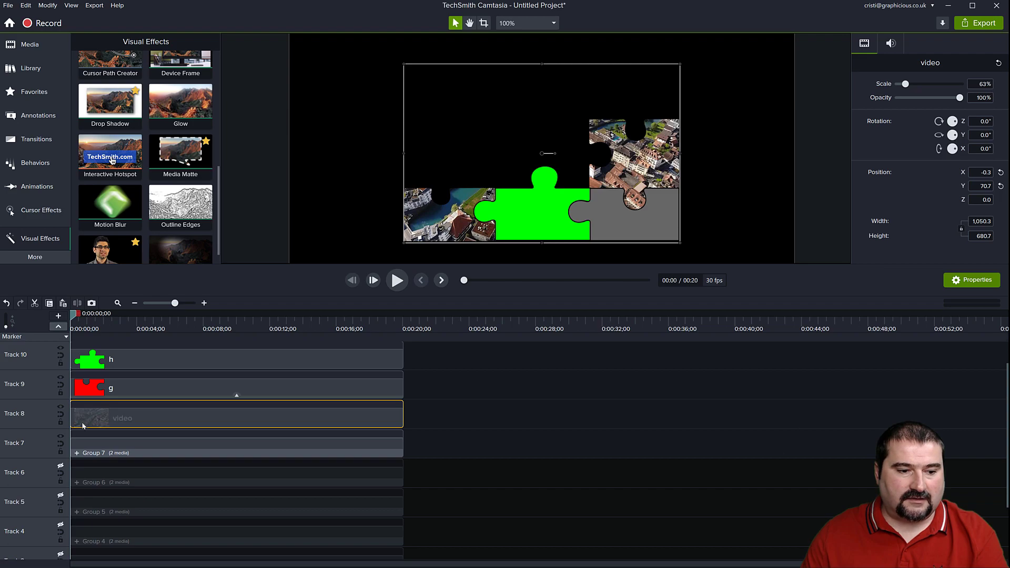
{"action": "left_click", "coordinate": [61, 441]}
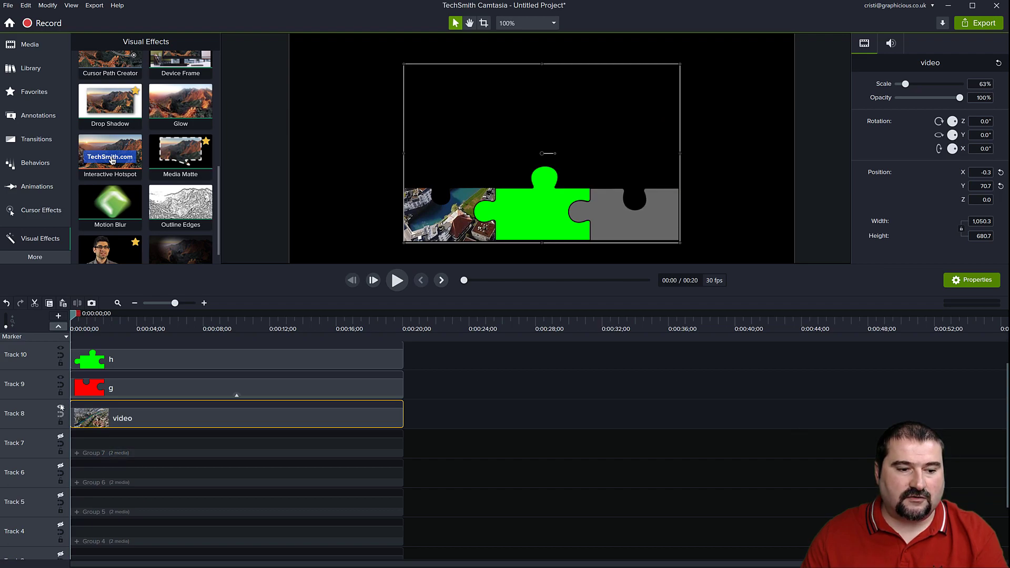
Group piece g on Track 9 with the video clip on Track 8.
{"action": "left_click", "coordinate": [124, 391]}
{"action": "left_click", "coordinate": [154, 418], "text": "ctrl"}
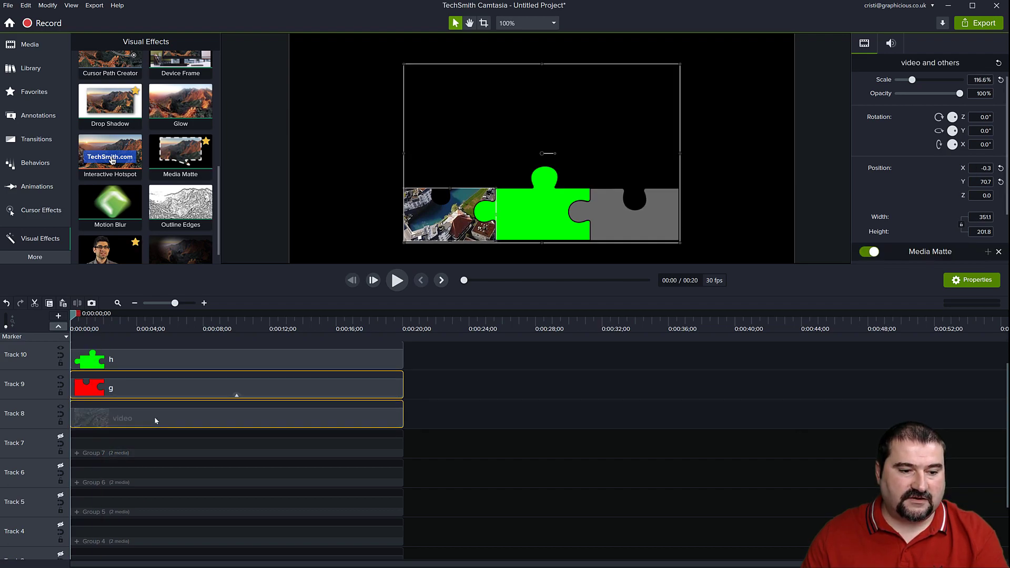
{"action": "key", "text": "ctrl+g"}
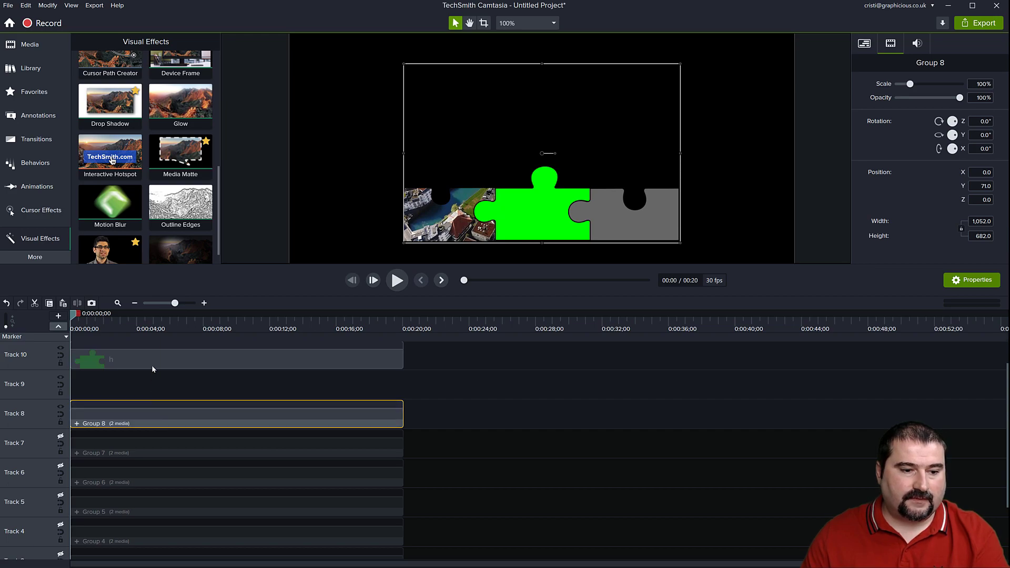
Paste the video onto Track 9, mask it with piece h using Media Matte, and group the two clips.
{"action": "key", "text": "ctrl+v"}
{"action": "left_click_drag", "start_coordinate": [177, 160], "coordinate": [138, 363]}
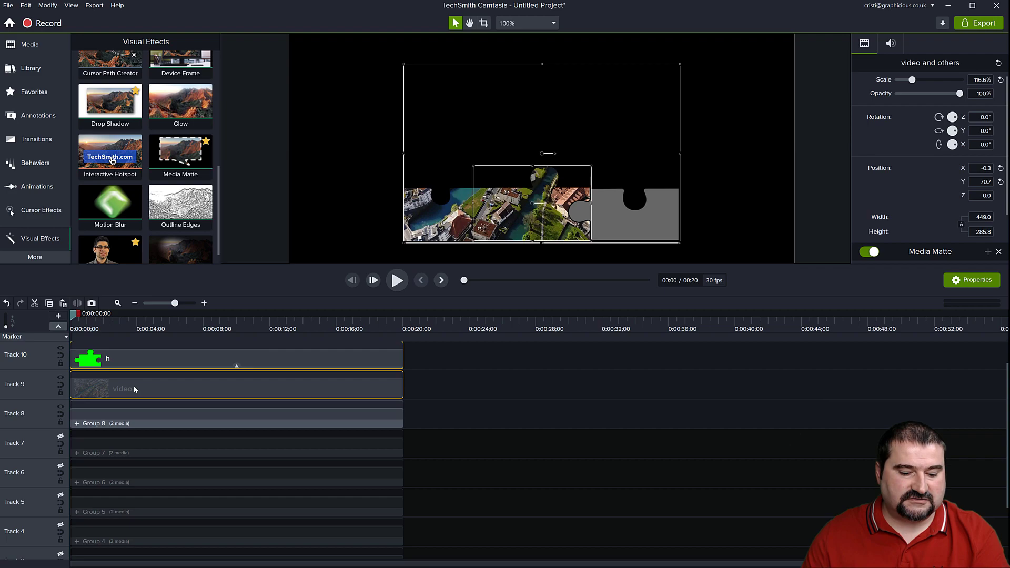
{"action": "key", "text": "ctrl+g"}
Paste the video onto Track 10, mask it with piece i using Media Matte, and group the two clips.
{"action": "key", "text": "ctrl+v"}
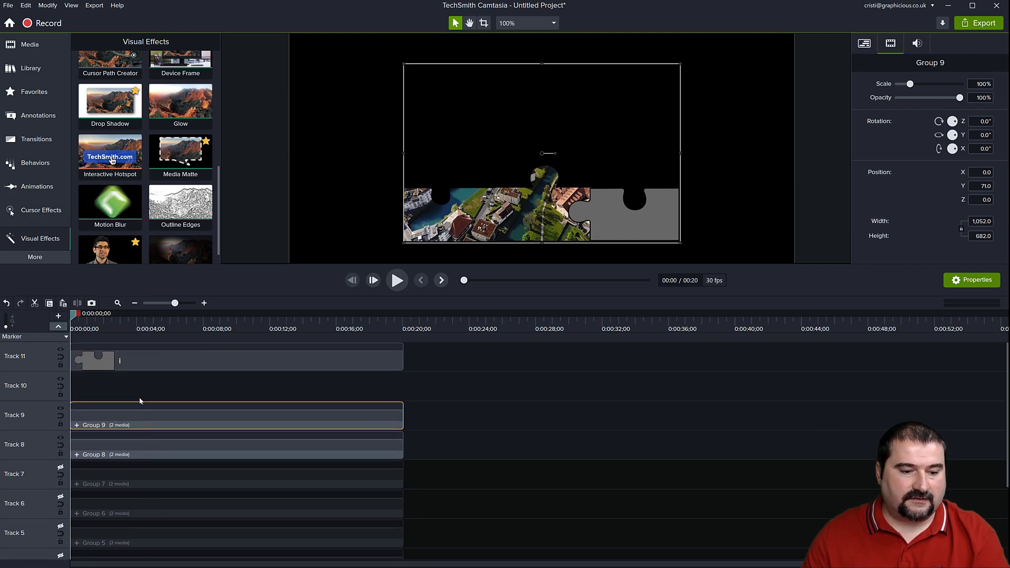
{"action": "key", "text": "ctrl+v"}
{"action": "left_click_drag", "start_coordinate": [178, 158], "coordinate": [150, 359]}
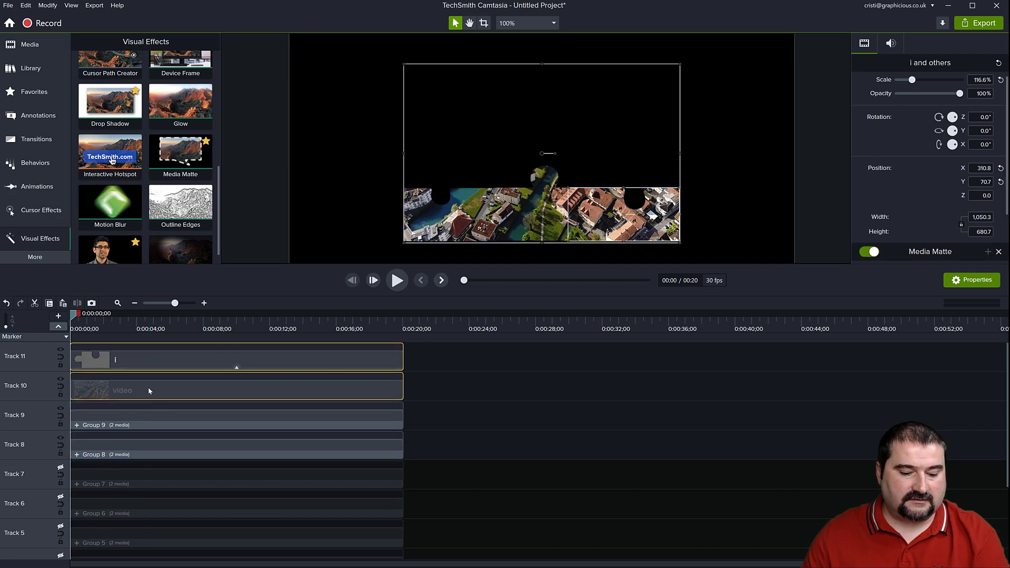
{"action": "key", "text": "ctrl+g"}
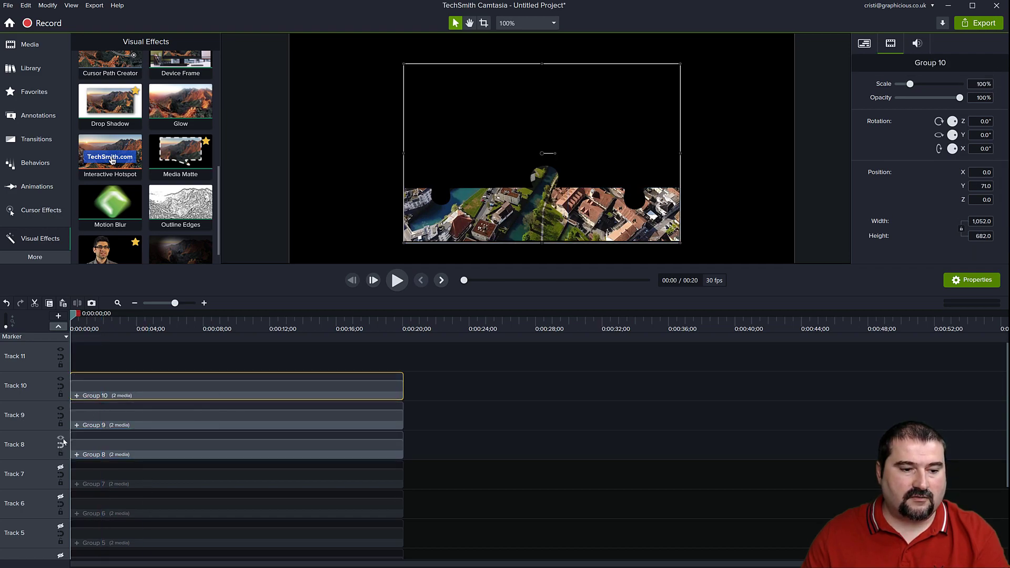
Hide Tracks 8 and 9 and toggle Track 10's visibility to check the piece i group, leaving Track 10 shown.
{"action": "left_click", "coordinate": [61, 439]}
{"action": "left_click", "coordinate": [61, 409]}
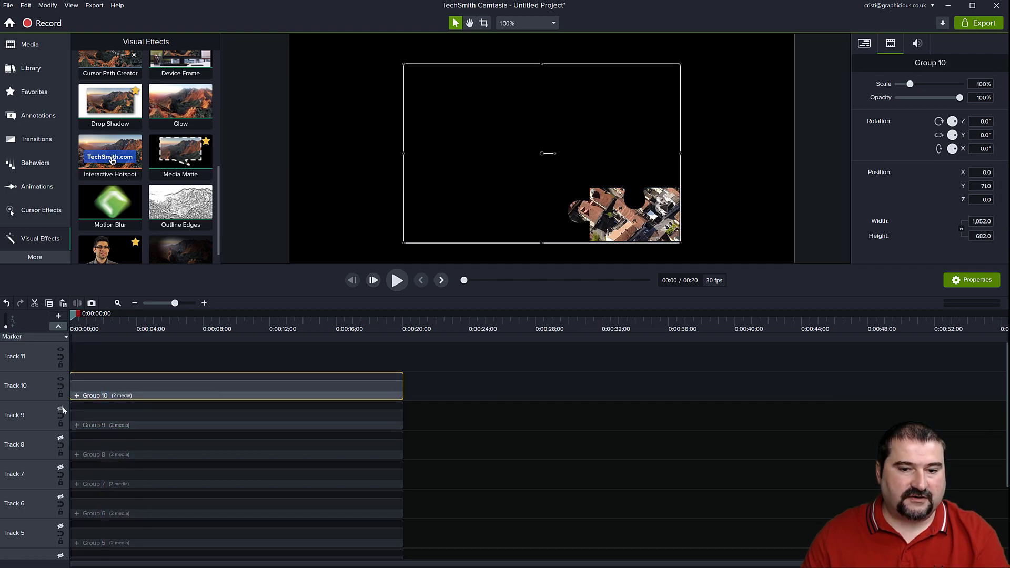
{"action": "left_click", "coordinate": [61, 380]}
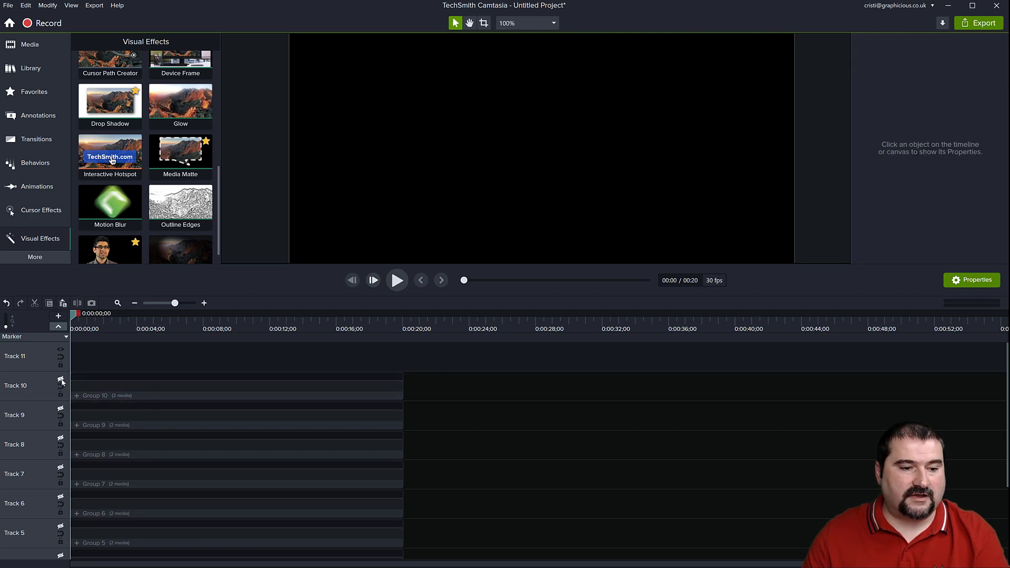
{"action": "left_click", "coordinate": [61, 379]}
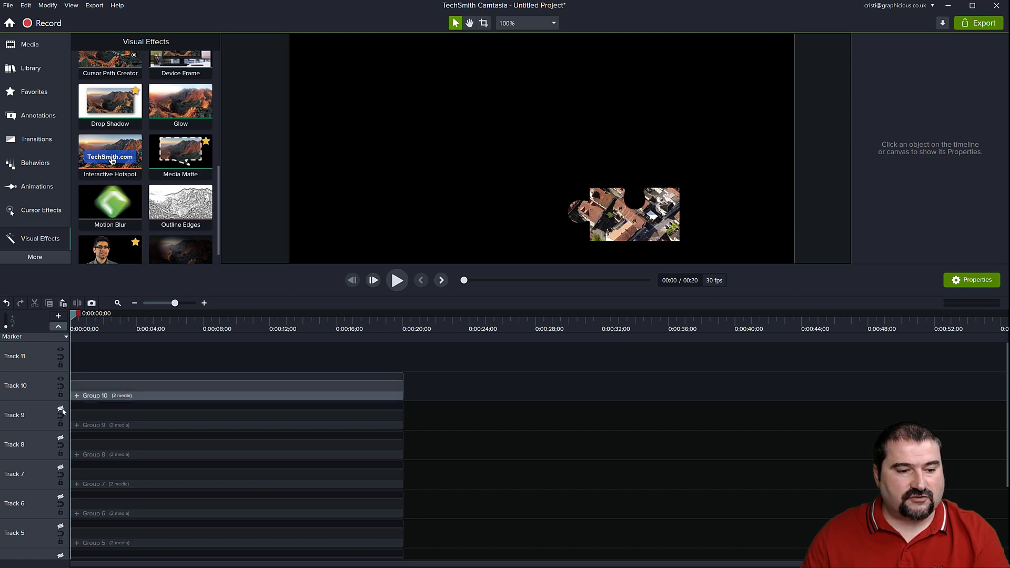
Show all the hidden puzzle-piece tracks from Track 9 down to Track 2, leaving the Backup track hidden.
{"action": "left_click", "coordinate": [62, 409]}
{"action": "left_click", "coordinate": [61, 438]}
{"action": "left_click", "coordinate": [61, 468]}
{"action": "left_click", "coordinate": [61, 497]}
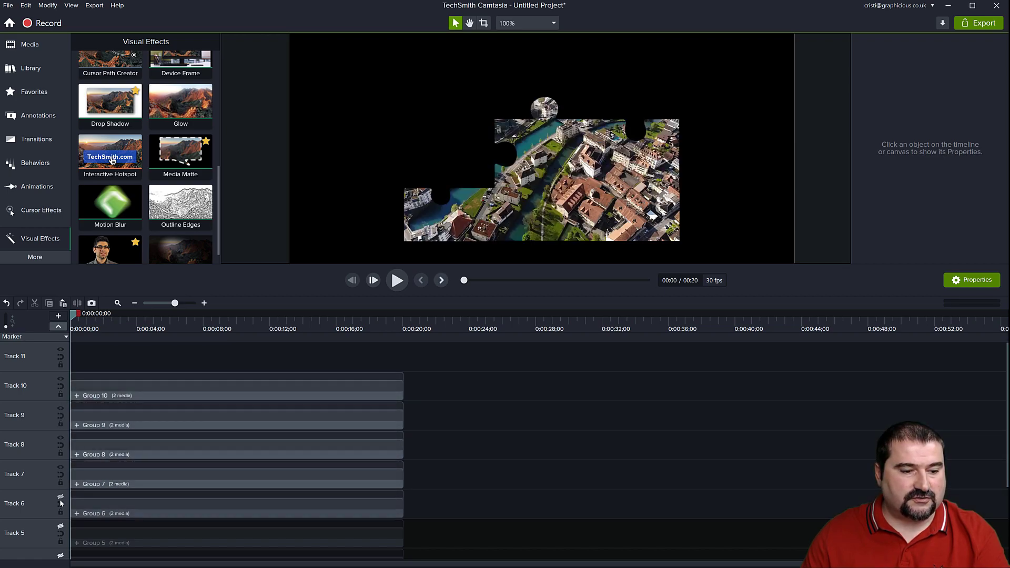
{"action": "left_click", "coordinate": [60, 526]}
{"action": "scroll", "coordinate": [117, 533], "scroll_direction": "down", "scroll_amount": 4}
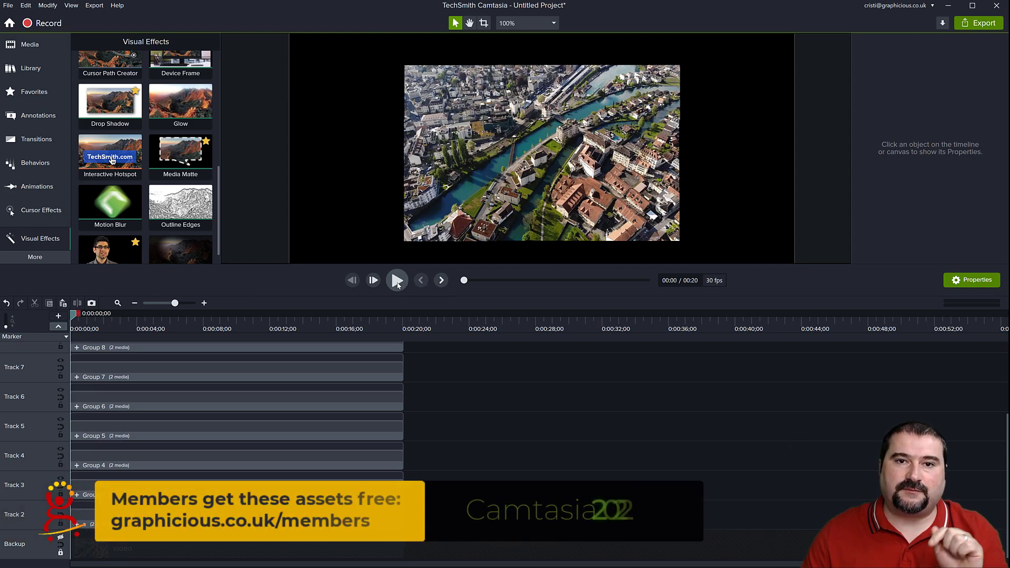
Play back the assembled puzzle video, pause it, and scrub the playhead to about 11 seconds.
{"action": "left_click", "coordinate": [397, 280]}
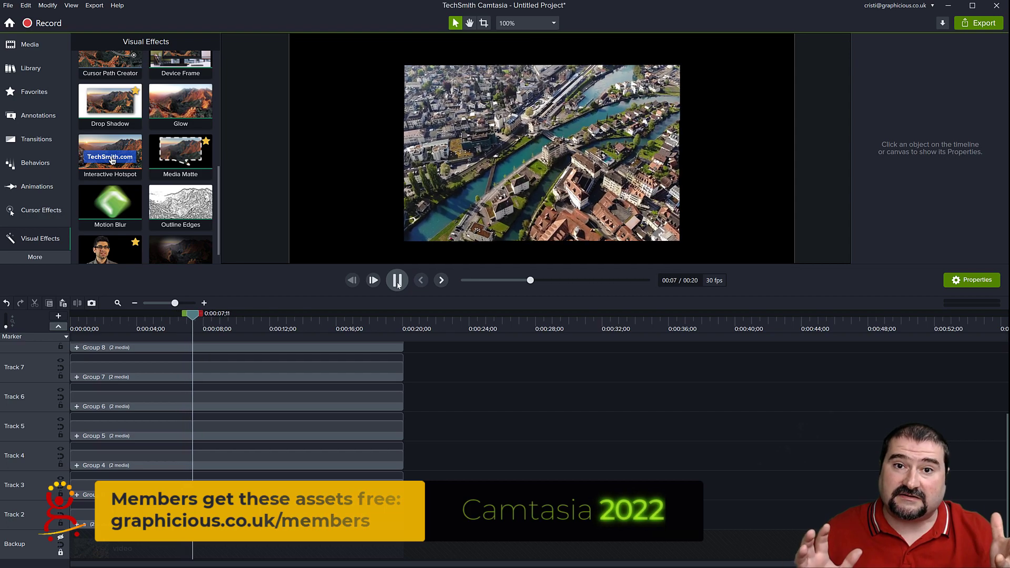
{"action": "left_click", "coordinate": [397, 281]}
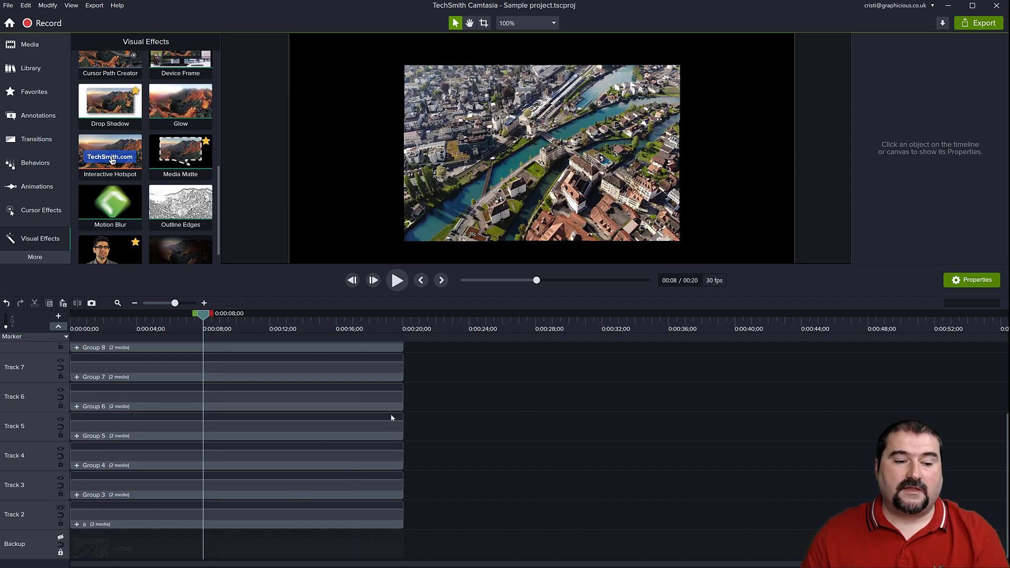
{"action": "left_click_drag", "start_coordinate": [204, 314], "coordinate": [258, 338]}
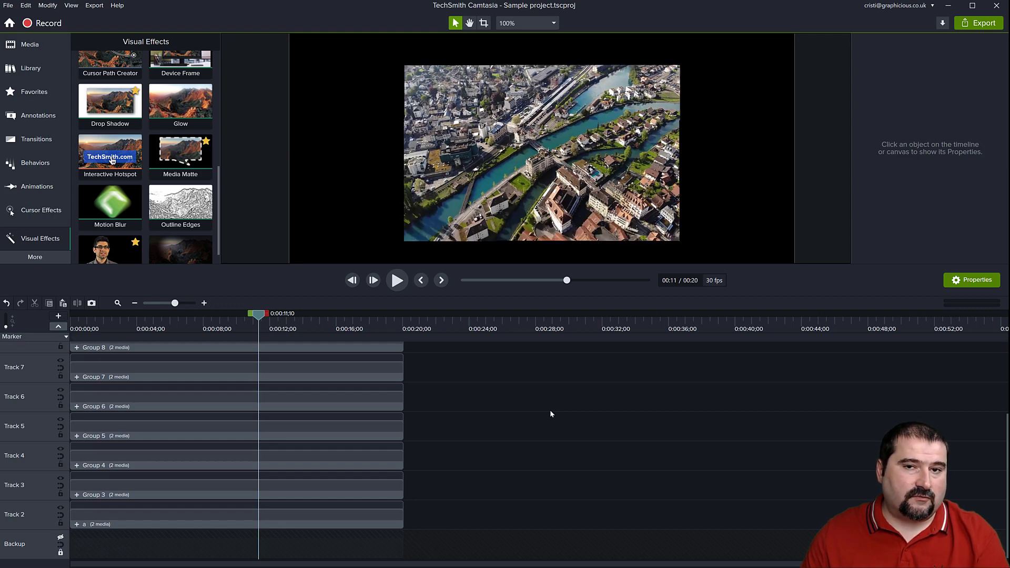
Create a proxy video for video.mp4 in the media bin.
{"action": "left_click", "coordinate": [20, 45]}
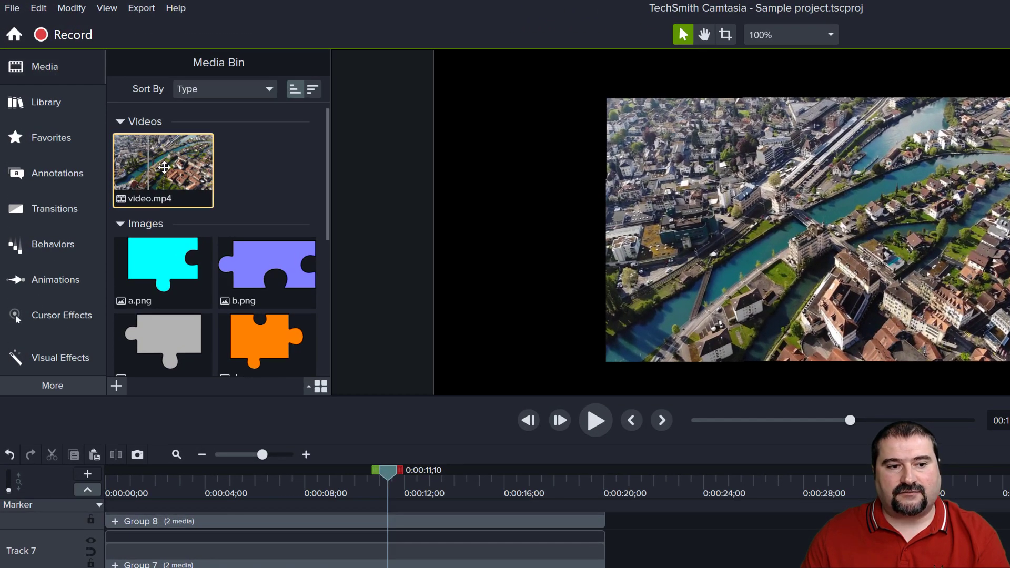
{"action": "right_click", "coordinate": [163, 175]}
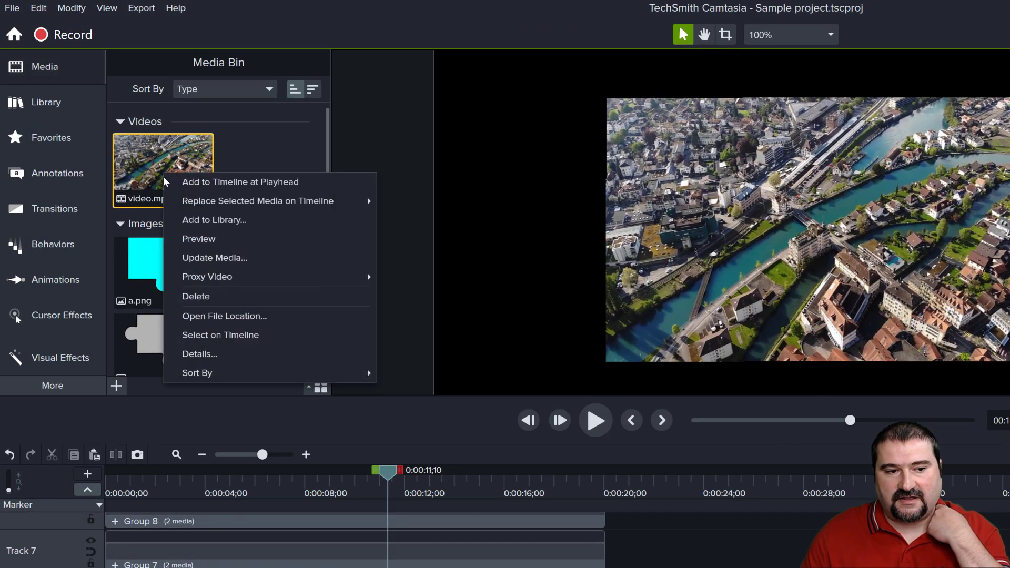
{"action": "mouse_move", "coordinate": [253, 276]}
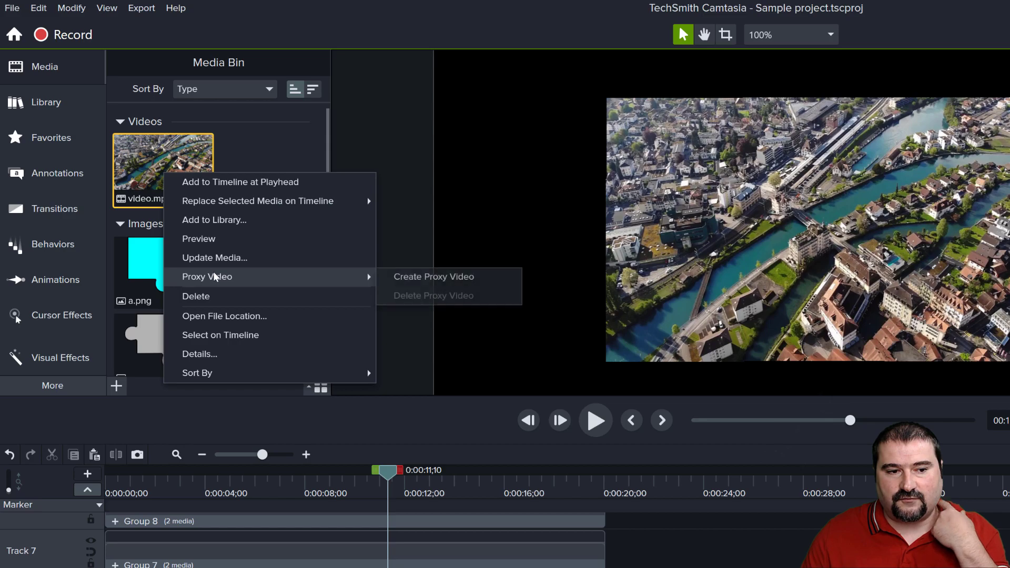
{"action": "left_click", "coordinate": [408, 280]}
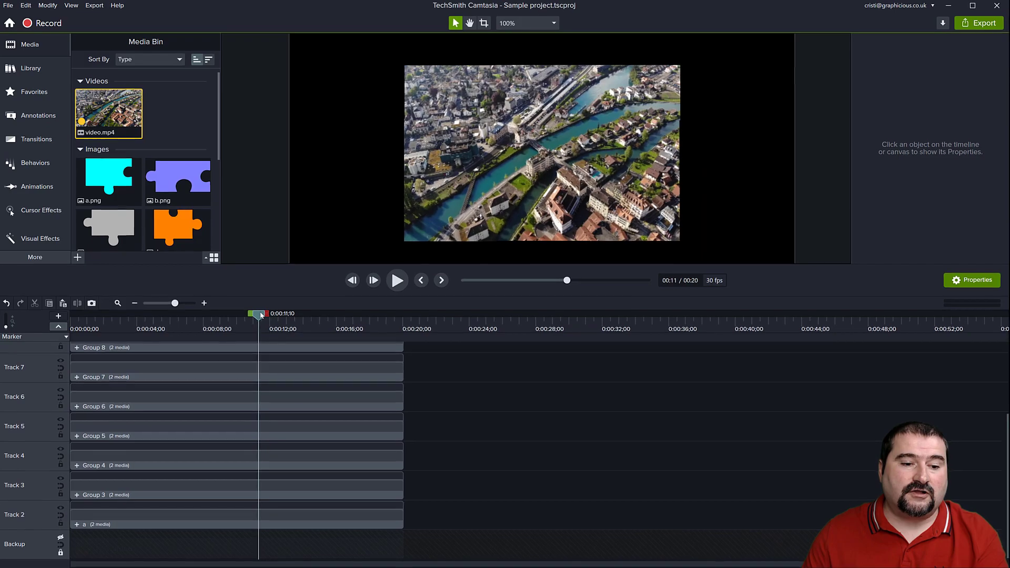
Scrub through the timeline to test playback, then enlarge the canvas area and reposition the canvas at 85% zoom.
{"action": "left_click_drag", "start_coordinate": [328, 408], "coordinate": [459, 412]}
{"action": "left_click_drag", "start_coordinate": [363, 327], "coordinate": [248, 433]}
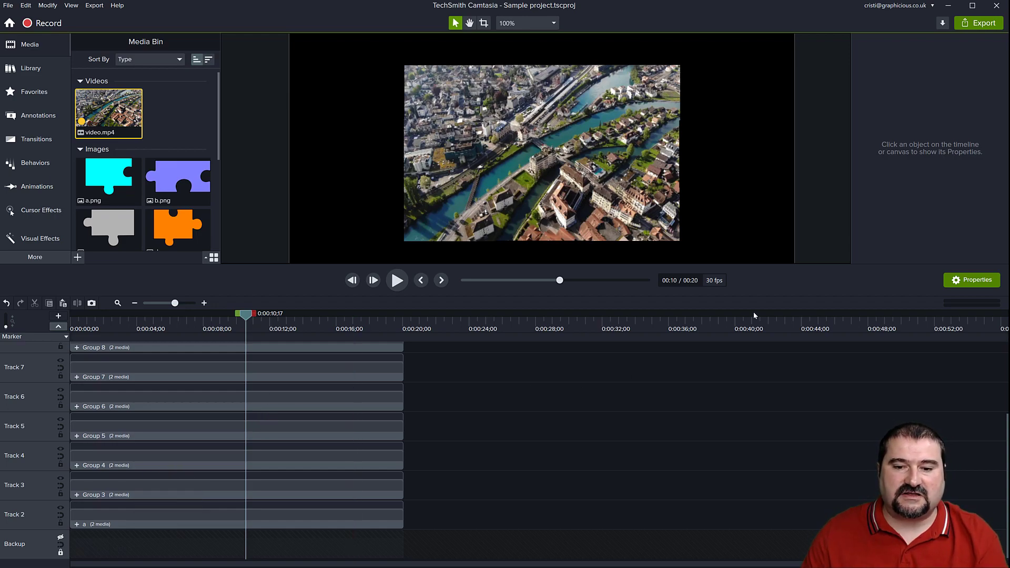
{"action": "left_click_drag", "start_coordinate": [774, 285], "coordinate": [771, 330]}
{"action": "key", "text": "space"}
{"action": "left_click_drag", "start_coordinate": [703, 281], "coordinate": [706, 258]}
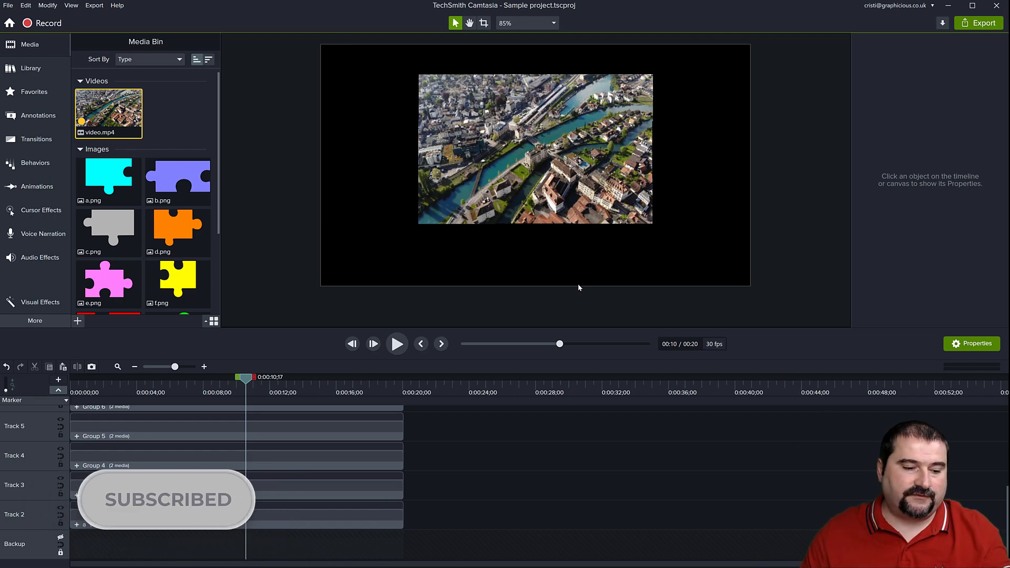
Rename the group on Track 3 as b.
{"action": "left_click", "coordinate": [96, 491]}
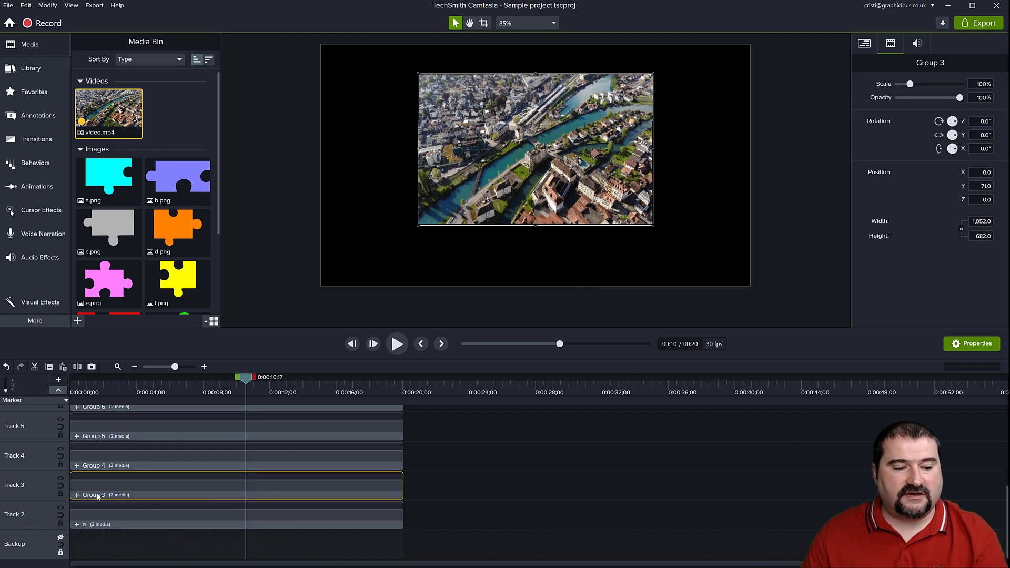
{"action": "right_click", "coordinate": [99, 487]}
{"action": "left_click", "coordinate": [147, 415]}
{"action": "type", "text": "b"}
{"action": "key", "text": "Return"}
Rename the group on Track 4 as c.
{"action": "left_click", "coordinate": [148, 466]}
{"action": "right_click", "coordinate": [147, 466]}
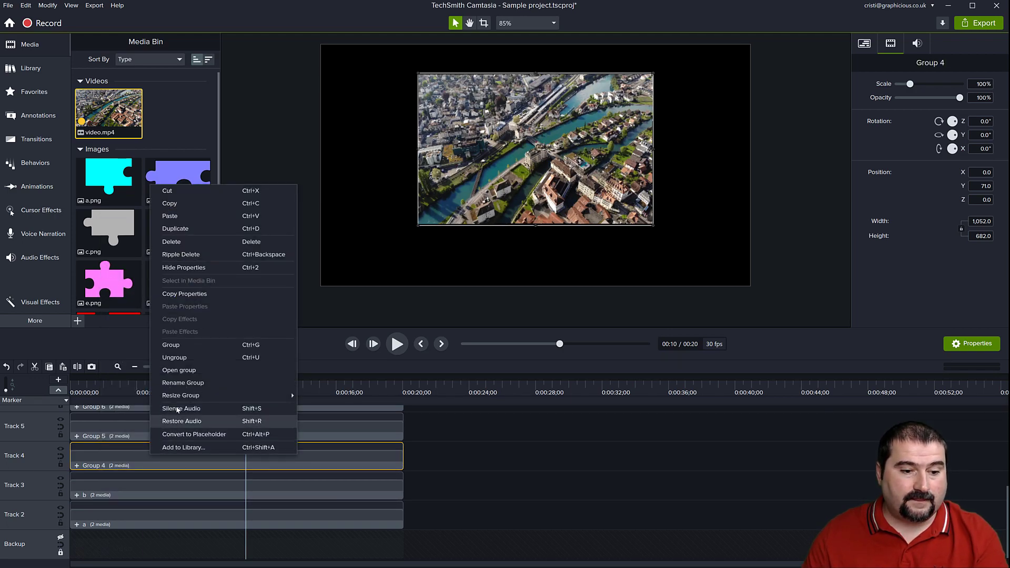
{"action": "left_click", "coordinate": [179, 381]}
{"action": "type", "text": "c"}
{"action": "key", "text": "Return"}
Rename the group on Track 5 as d.
{"action": "left_click", "coordinate": [188, 430]}
{"action": "right_click", "coordinate": [188, 431]}
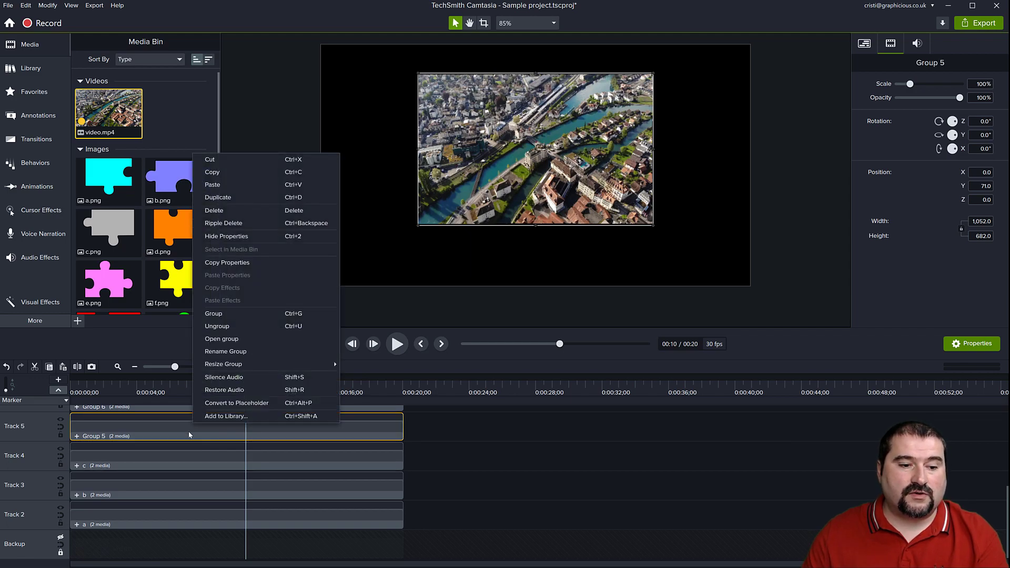
{"action": "left_click", "coordinate": [220, 357]}
{"action": "type", "text": "d"}
{"action": "key", "text": "Return"}
Return the playhead to the start, open the group on Track 6, and rename it as e.
{"action": "scroll", "coordinate": [216, 421], "scroll_direction": "up", "scroll_amount": 3}
{"action": "left_click", "coordinate": [119, 479]}
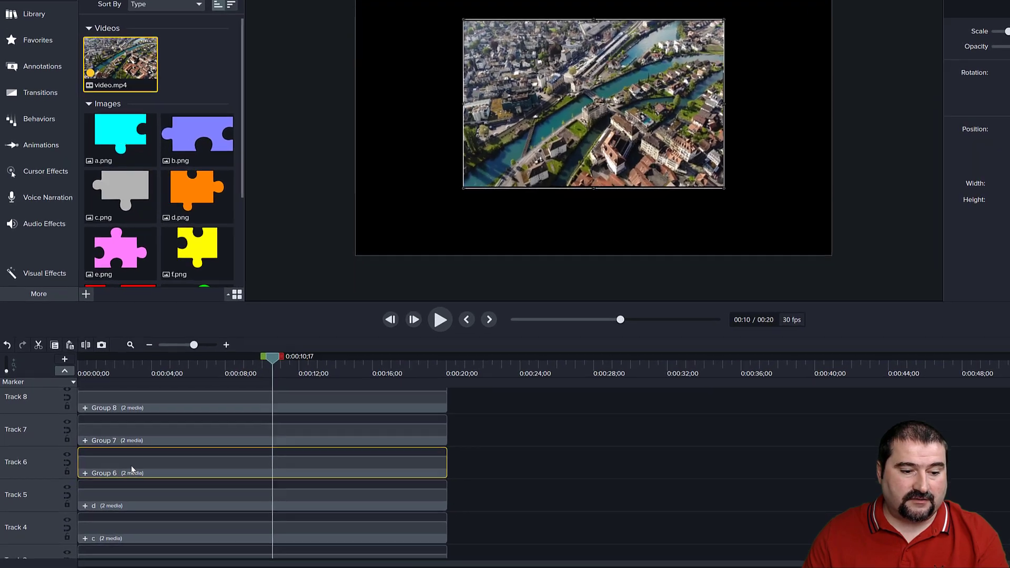
{"action": "right_click", "coordinate": [140, 457]}
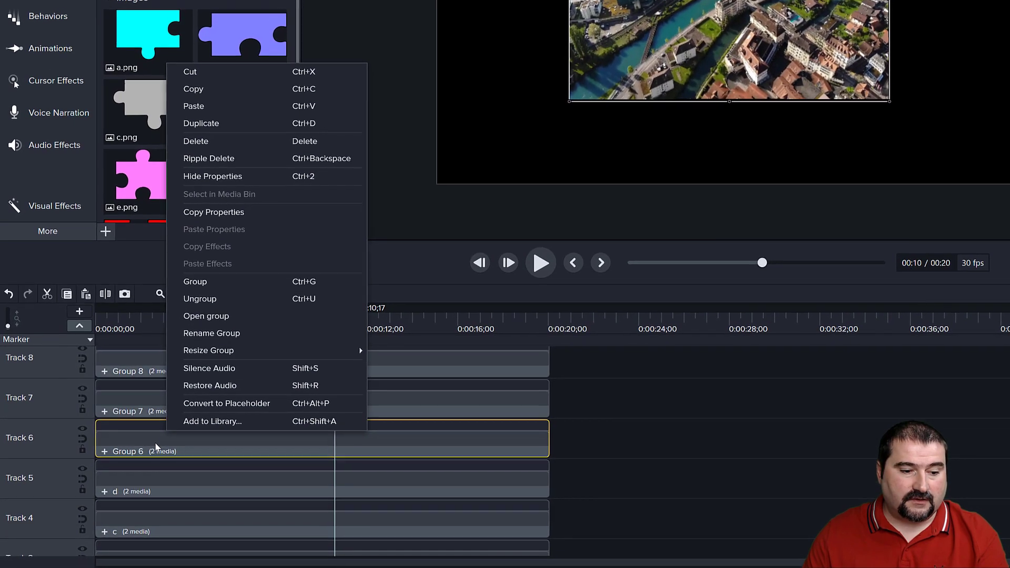
{"action": "left_click", "coordinate": [103, 464]}
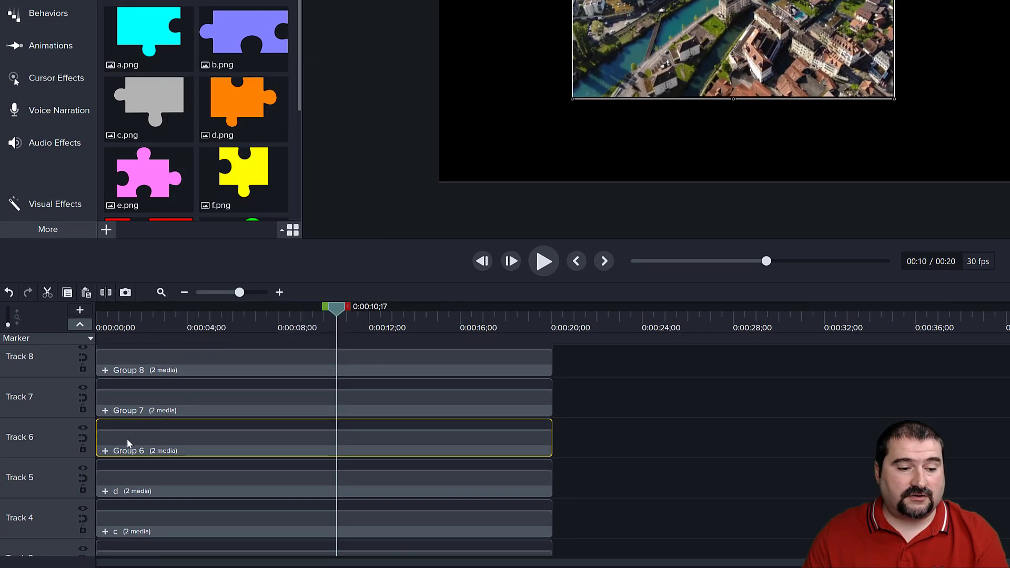
{"action": "key", "text": "ctrl+Home"}
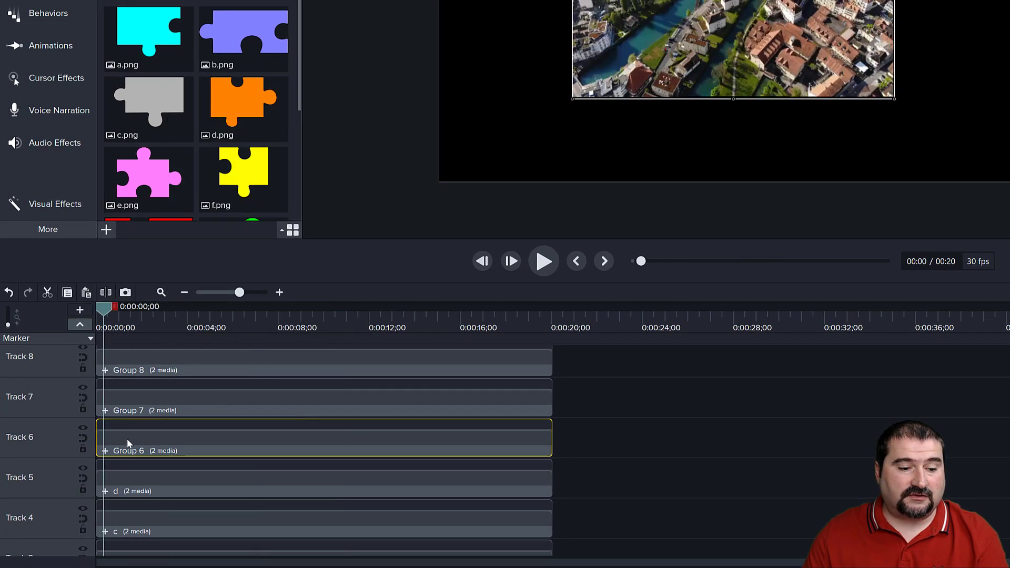
{"action": "double_click", "coordinate": [126, 454]}
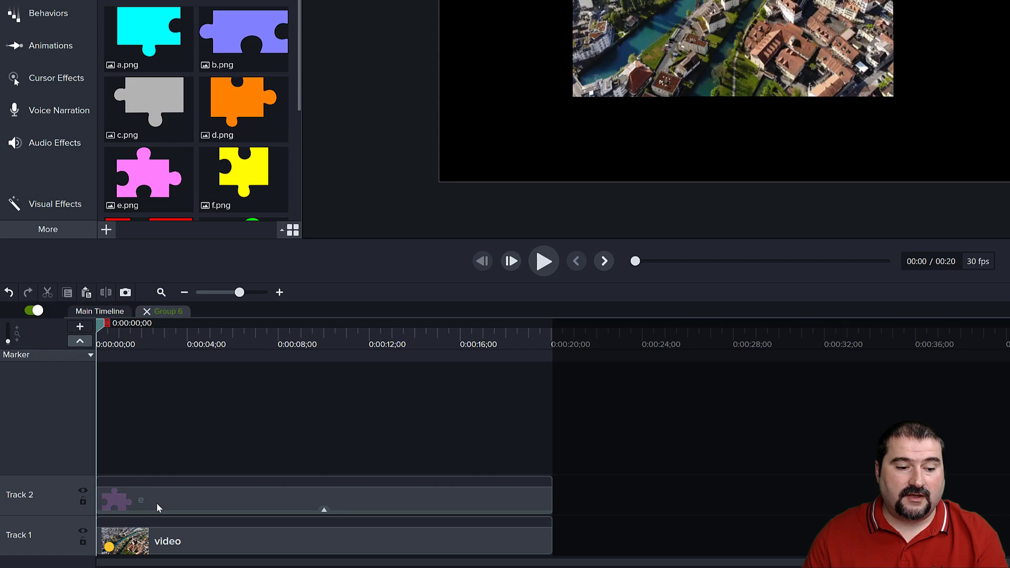
{"action": "double_click", "coordinate": [167, 312]}
{"action": "type", "text": "e"}
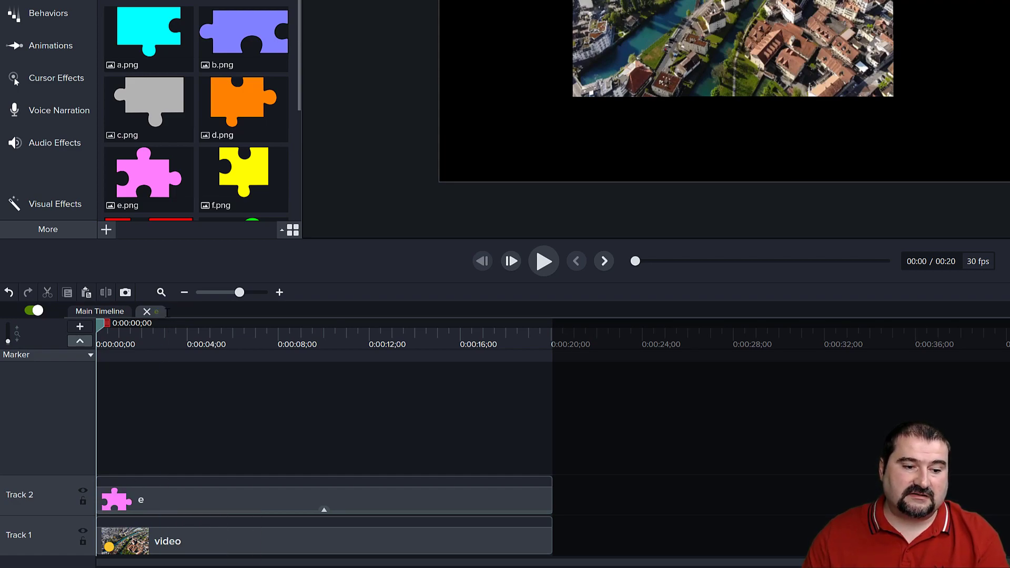
Go back to the main timeline, open the group on Track 7, and rename it as f.
{"action": "left_click", "coordinate": [103, 312]}
{"action": "scroll", "coordinate": [171, 413], "scroll_direction": "up", "scroll_amount": 5}
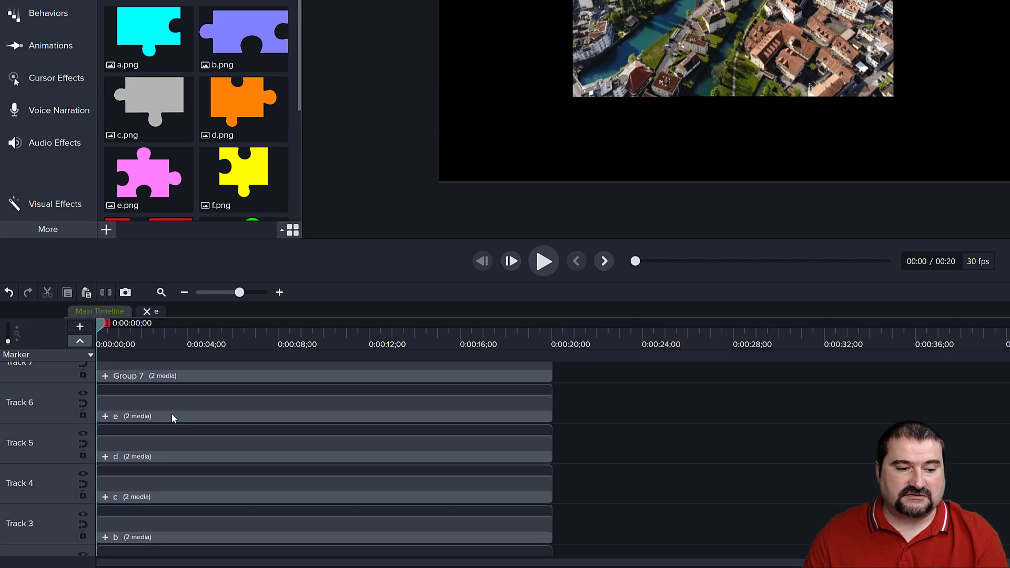
{"action": "double_click", "coordinate": [137, 444]}
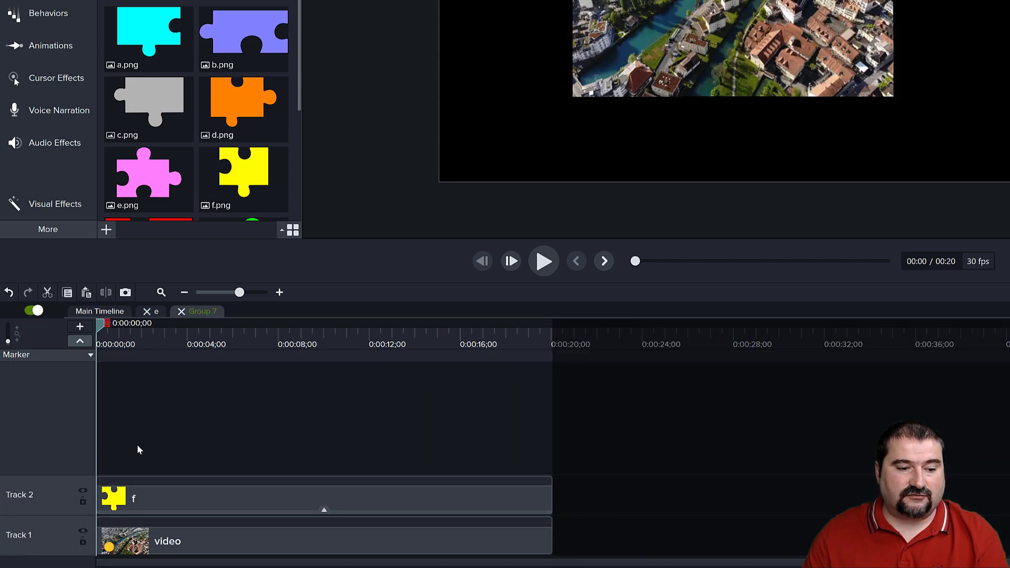
{"action": "double_click", "coordinate": [199, 312]}
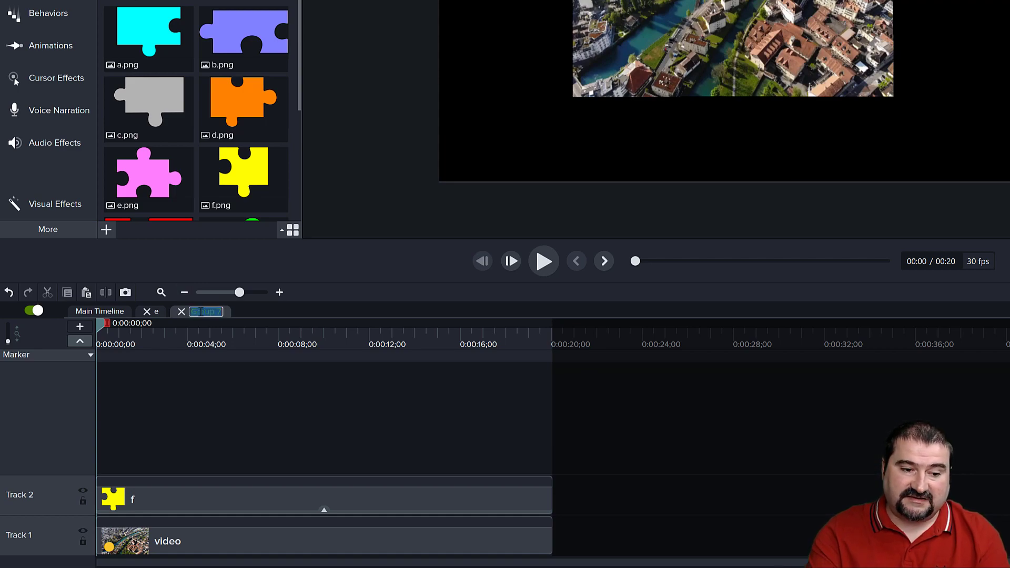
{"action": "type", "text": "f"}
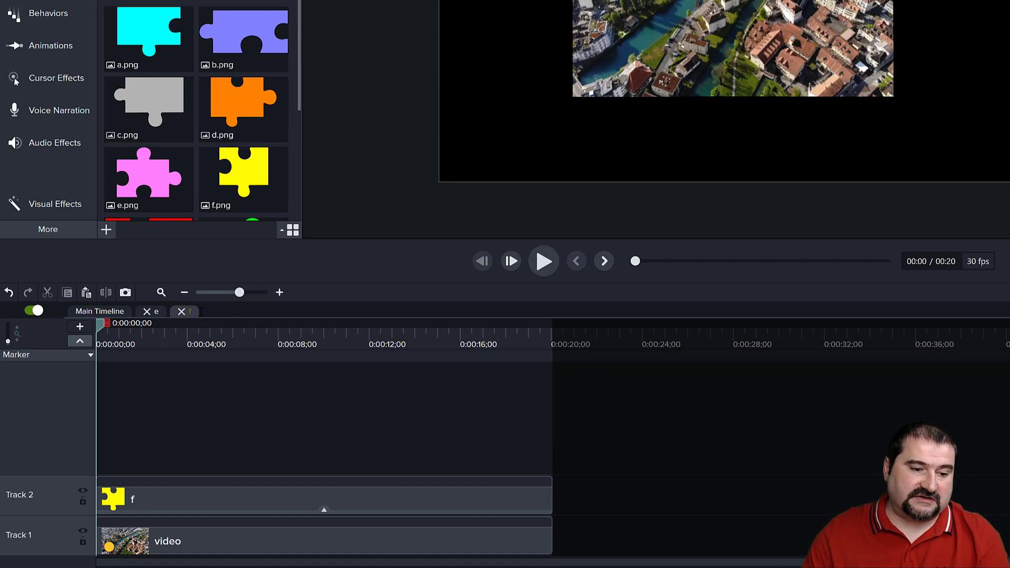
Open the group on Track 8, rename it as g, and close all three opened group timelines.
{"action": "left_click", "coordinate": [109, 314]}
{"action": "scroll", "coordinate": [175, 431], "scroll_direction": "up", "scroll_amount": 5}
{"action": "left_click", "coordinate": [175, 434]}
{"action": "double_click", "coordinate": [164, 441]}
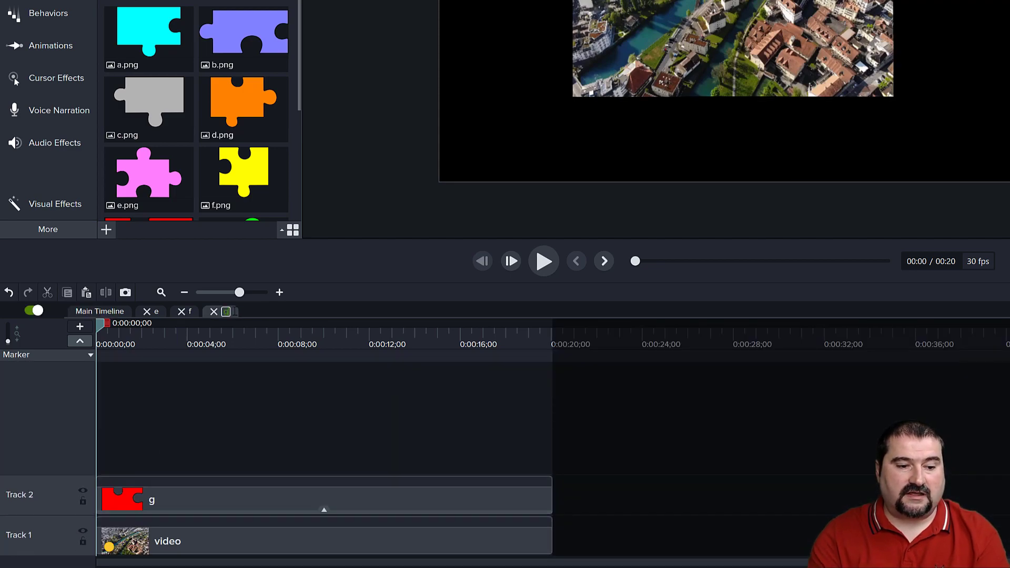
{"action": "left_click", "coordinate": [147, 311]}
{"action": "left_click", "coordinate": [146, 311]}
{"action": "left_click", "coordinate": [147, 312]}
Rename the group on Track 9 as h.
{"action": "scroll", "coordinate": [133, 388], "scroll_direction": "up", "scroll_amount": 5}
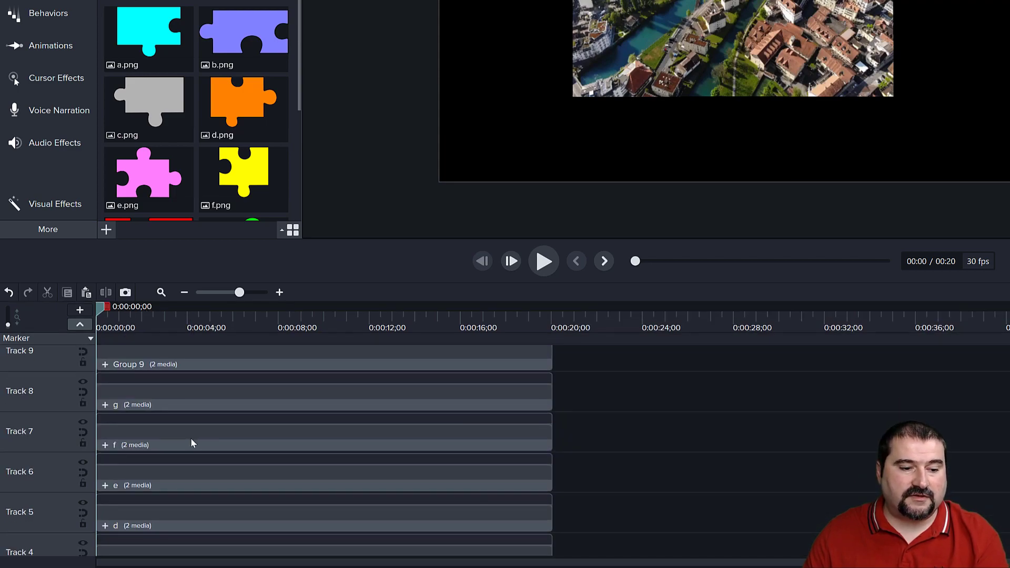
{"action": "right_click", "coordinate": [131, 432]}
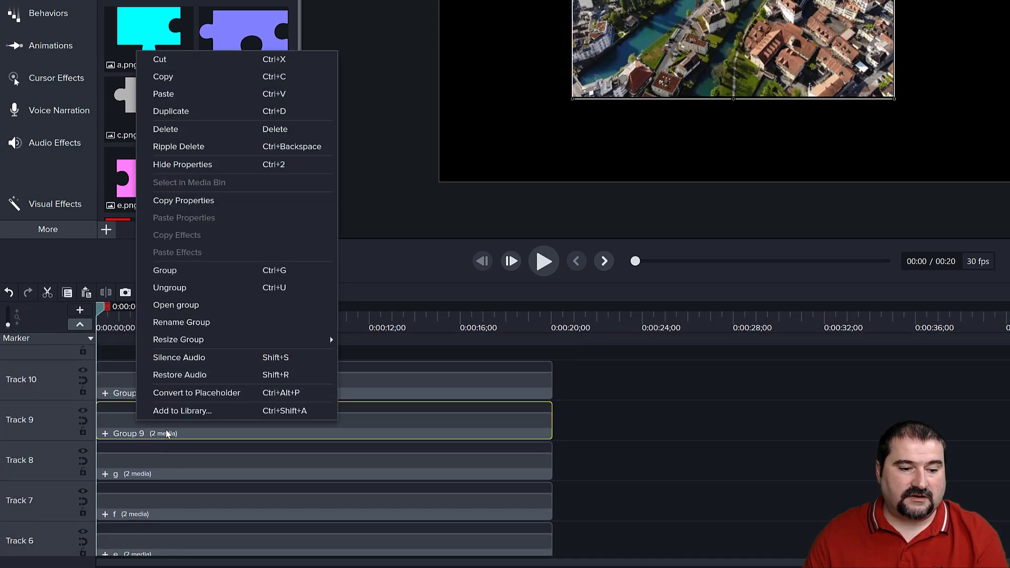
{"action": "left_click", "coordinate": [198, 326]}
{"action": "type", "text": "h"}
{"action": "key", "text": "Return"}
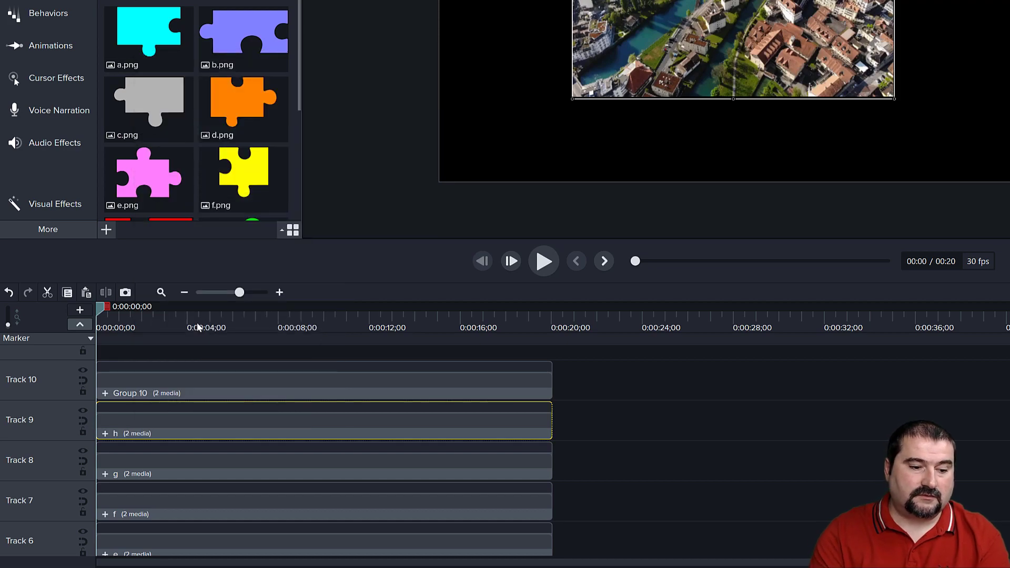
Rename the group on Track 10 as i and enlarge the timeline area to check all tracks.
{"action": "right_click", "coordinate": [141, 396]}
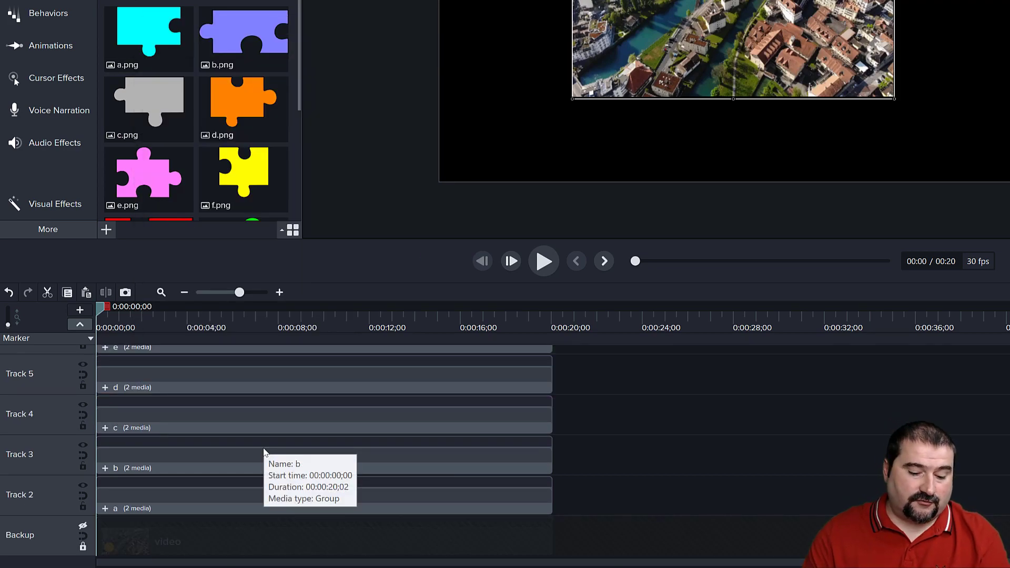
{"action": "left_click_drag", "start_coordinate": [419, 243], "coordinate": [419, 161]}
{"action": "left_click", "coordinate": [593, 327]}
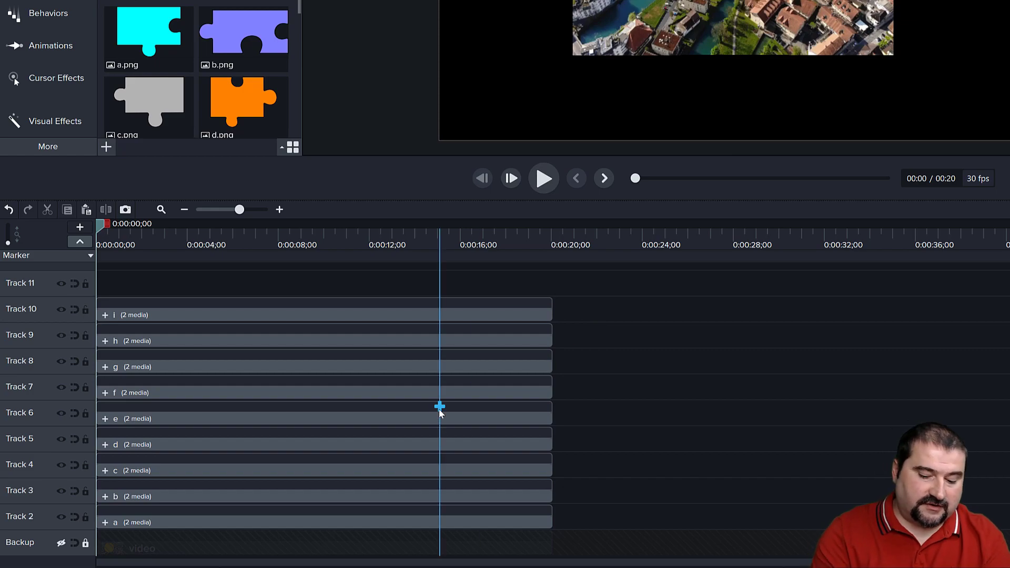
{"action": "scroll", "coordinate": [438, 409], "scroll_direction": "up", "scroll_amount": 1}
{"action": "scroll", "coordinate": [438, 408], "scroll_direction": "up", "scroll_amount": 2}
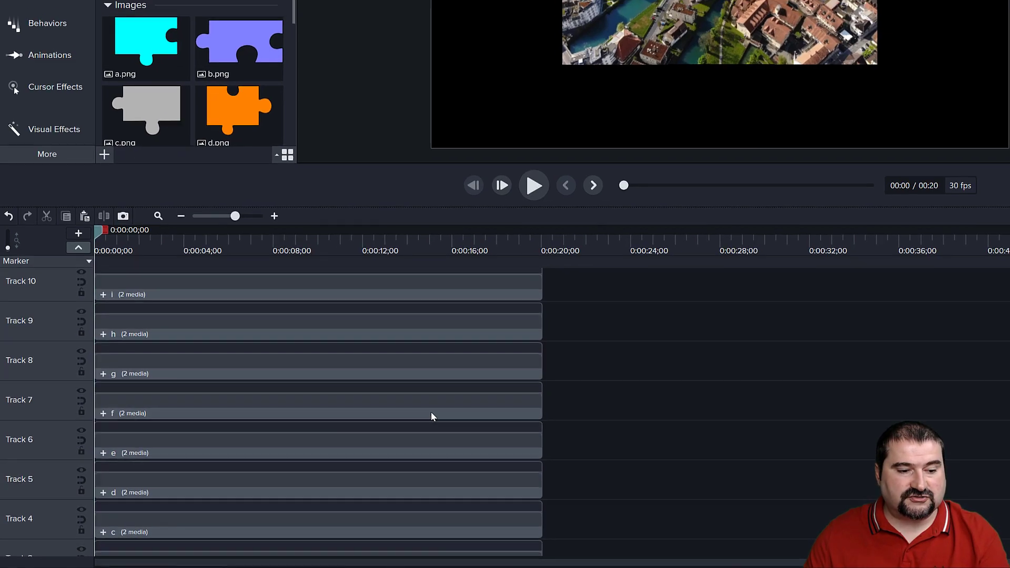
{"action": "scroll", "coordinate": [432, 412], "scroll_direction": "down", "scroll_amount": 3}
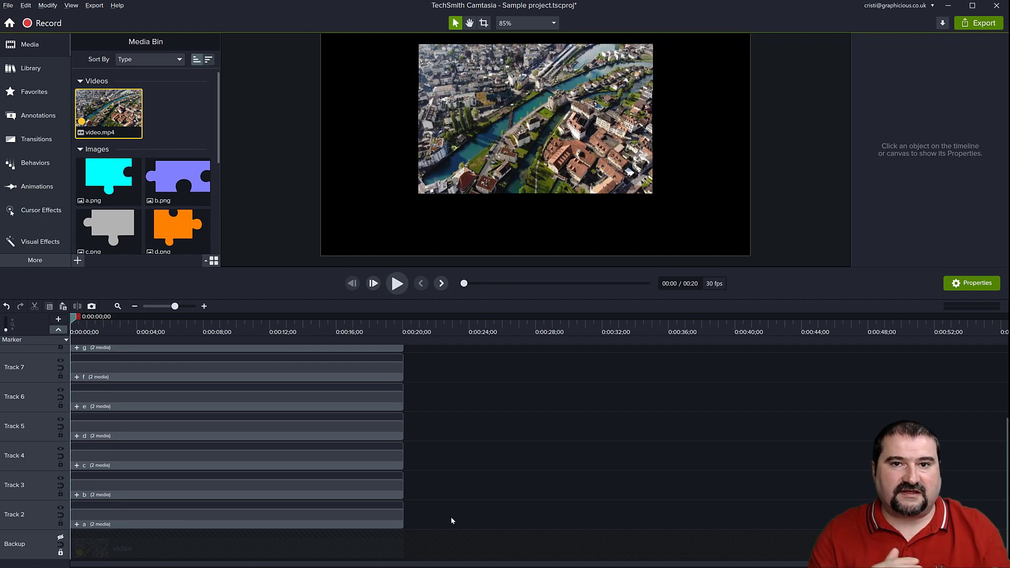
Select all nine groups and add a custom animation to each of them at 0:00:05;09.
{"action": "left_click_drag", "start_coordinate": [395, 511], "coordinate": [263, 367]}
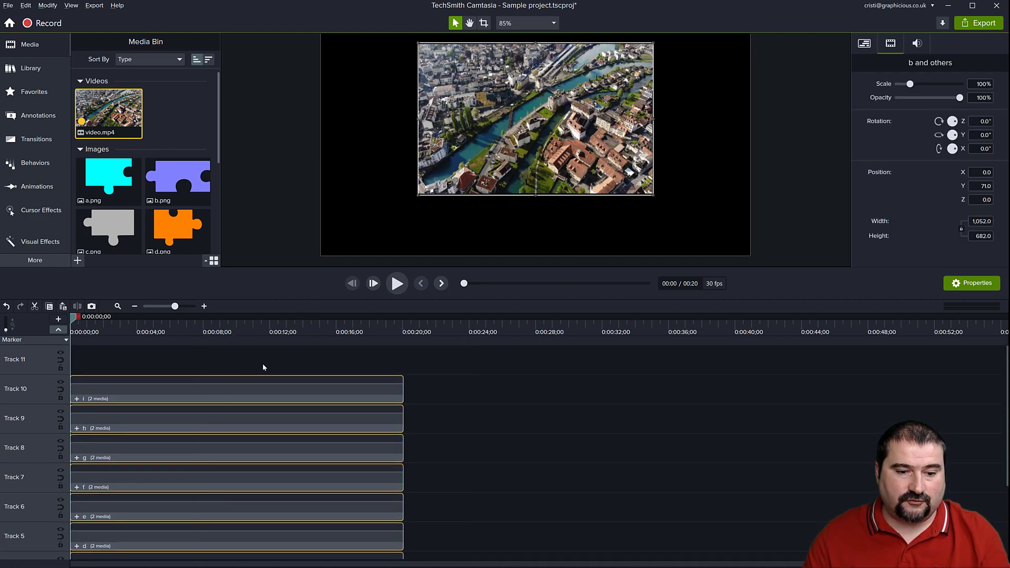
{"action": "left_click_drag", "start_coordinate": [77, 320], "coordinate": [161, 330]}
{"action": "key", "text": "shift+a"}
{"action": "scroll", "coordinate": [182, 413], "scroll_direction": "down", "scroll_amount": 2}
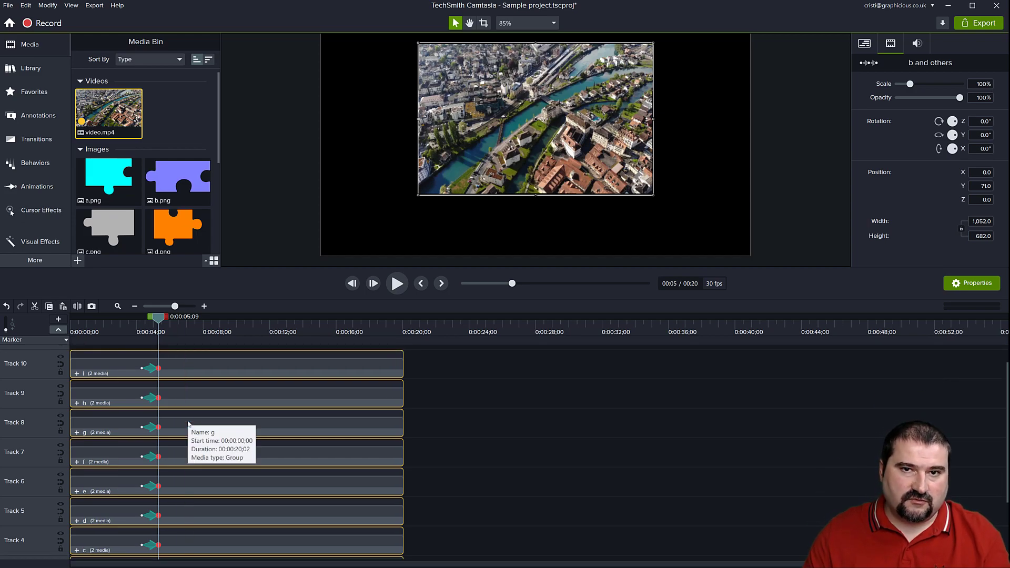
Select the animations of all nine groups together and stretch them to run from about 1 second to about 14 seconds.
{"action": "left_click", "coordinate": [149, 369]}
{"action": "left_click", "coordinate": [153, 398], "text": "ctrl"}
{"action": "left_click", "coordinate": [153, 427], "text": "ctrl"}
{"action": "left_click", "coordinate": [153, 458], "text": "ctrl"}
{"action": "left_click", "coordinate": [153, 488], "text": "ctrl"}
{"action": "left_click", "coordinate": [153, 517], "text": "ctrl"}
{"action": "left_click", "coordinate": [153, 546], "text": "ctrl"}
{"action": "scroll", "coordinate": [183, 533], "scroll_direction": "down", "scroll_amount": 2}
{"action": "left_click", "coordinate": [151, 525], "text": "ctrl"}
{"action": "left_click", "coordinate": [151, 553], "text": "ctrl"}
{"action": "scroll", "coordinate": [184, 539], "scroll_direction": "down", "scroll_amount": 1}
{"action": "scroll", "coordinate": [188, 536], "scroll_direction": "up", "scroll_amount": 1}
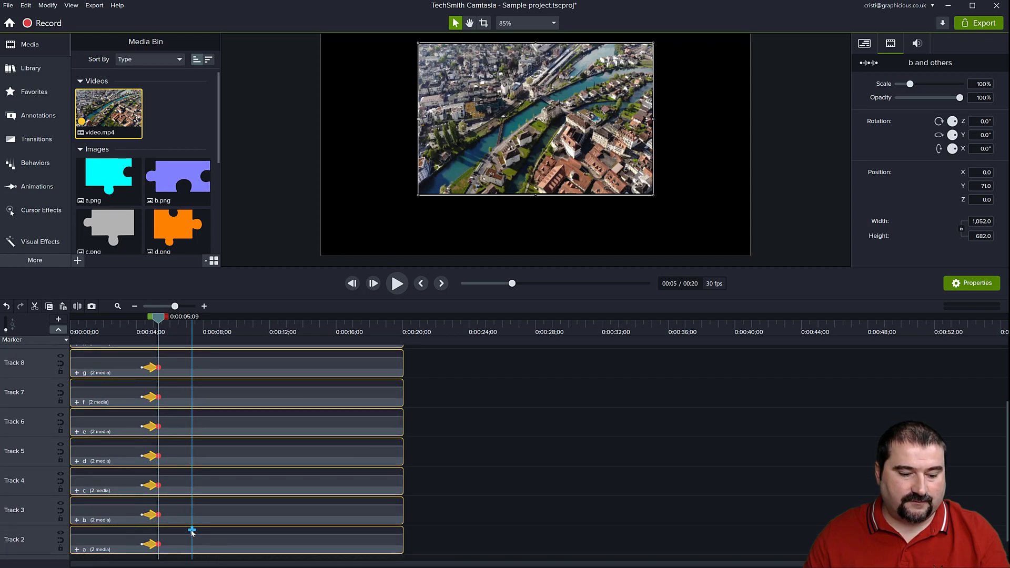
{"action": "left_click_drag", "start_coordinate": [158, 367], "coordinate": [262, 366]}
{"action": "left_click_drag", "start_coordinate": [263, 325], "coordinate": [290, 367]}
Move the playhead to 0:00:00;15 and scale all nine selected groups to 143.2%.
{"action": "left_click_drag", "start_coordinate": [351, 321], "coordinate": [77, 357]}
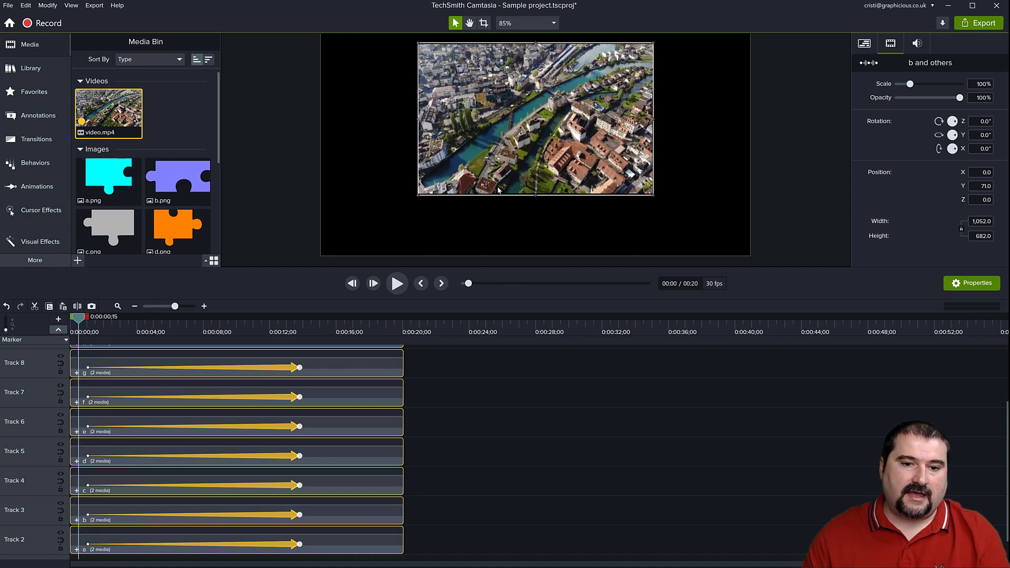
{"action": "scroll", "coordinate": [533, 96], "scroll_direction": "up", "scroll_amount": 5}
{"action": "scroll", "coordinate": [534, 96], "scroll_direction": "up", "scroll_amount": 3}
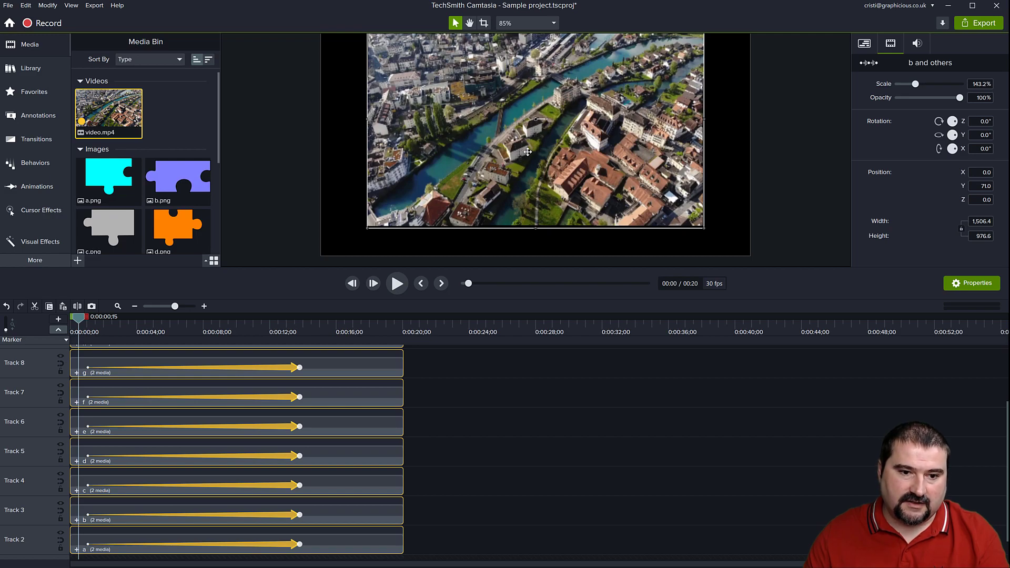
{"action": "left_click", "coordinate": [496, 399]}
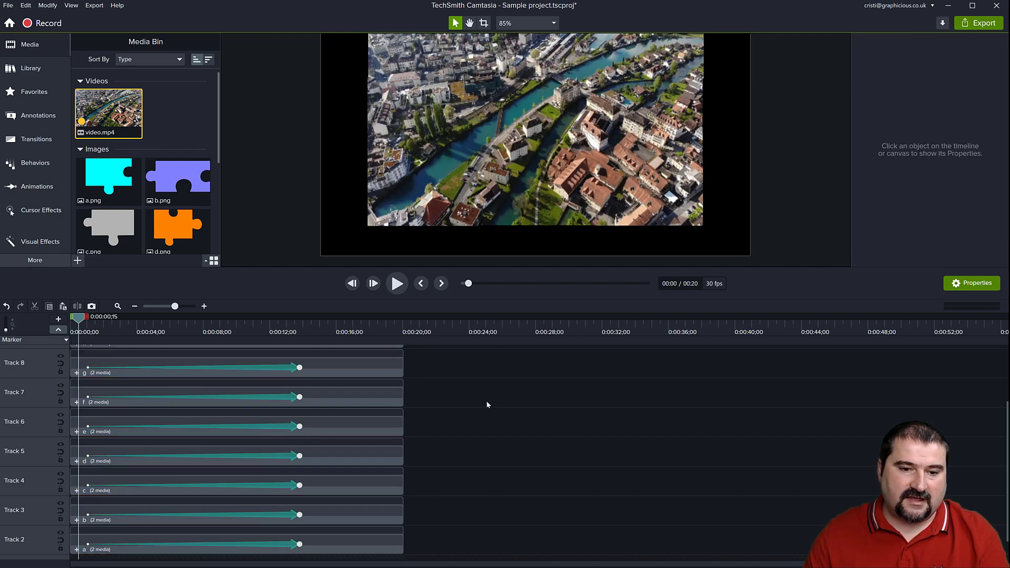
Select group a and move its puzzle piece outward over the canvas's upper-left edge.
{"action": "scroll", "coordinate": [487, 187], "scroll_direction": "down", "scroll_amount": 1}
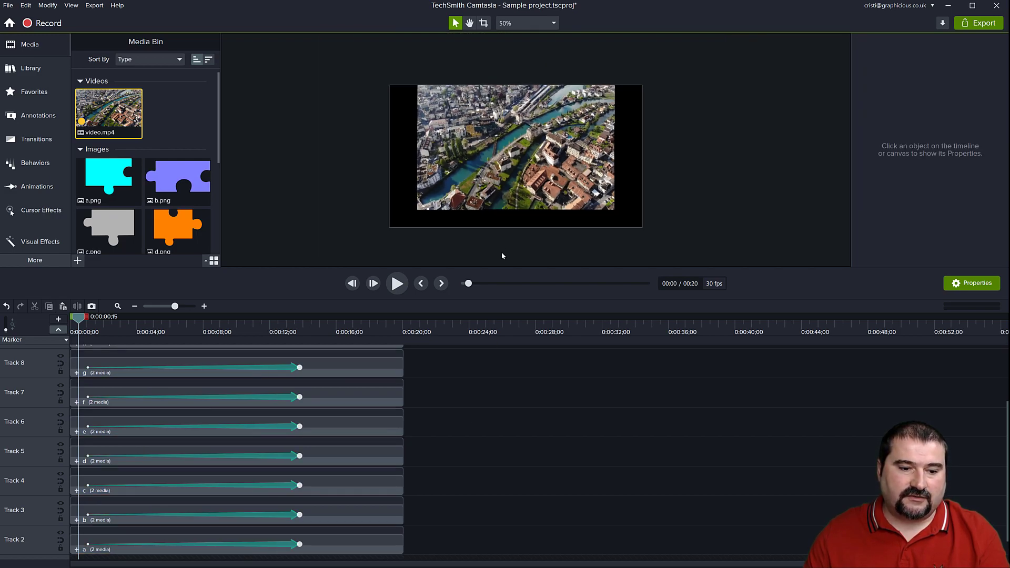
{"action": "scroll", "coordinate": [432, 516], "scroll_direction": "down", "scroll_amount": 1}
{"action": "left_click", "coordinate": [361, 519]}
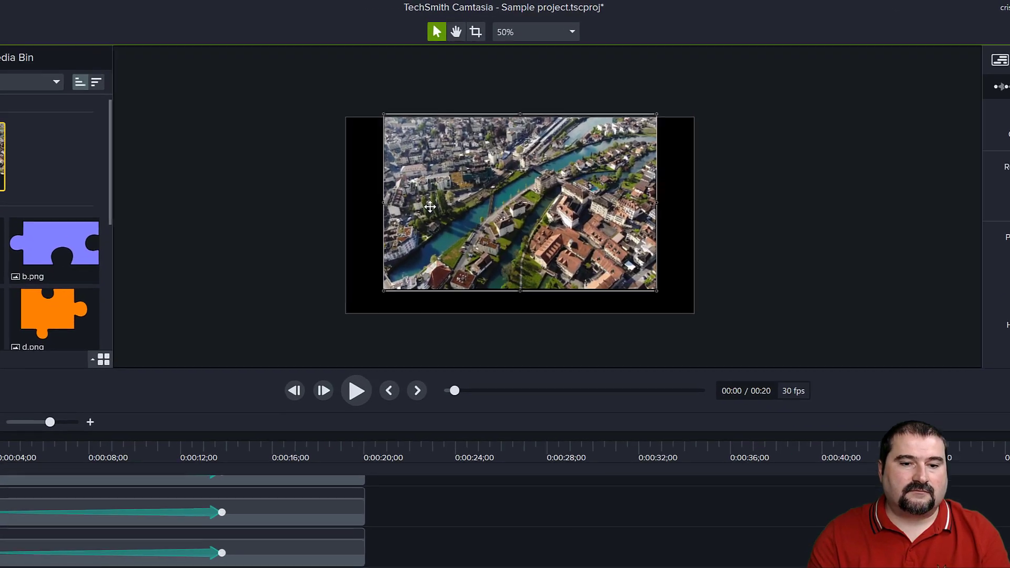
{"action": "left_click_drag", "start_coordinate": [457, 156], "coordinate": [450, 150]}
{"action": "key", "text": "Up"}
{"action": "key", "text": "Left"}
{"action": "key", "text": "Left"}
{"action": "key", "text": "Up"}
{"action": "key", "text": "Left"}
{"action": "key", "text": "Up"}
{"action": "key", "text": "Left"}
{"action": "key", "text": "Up"}
{"action": "key", "text": "Left"}
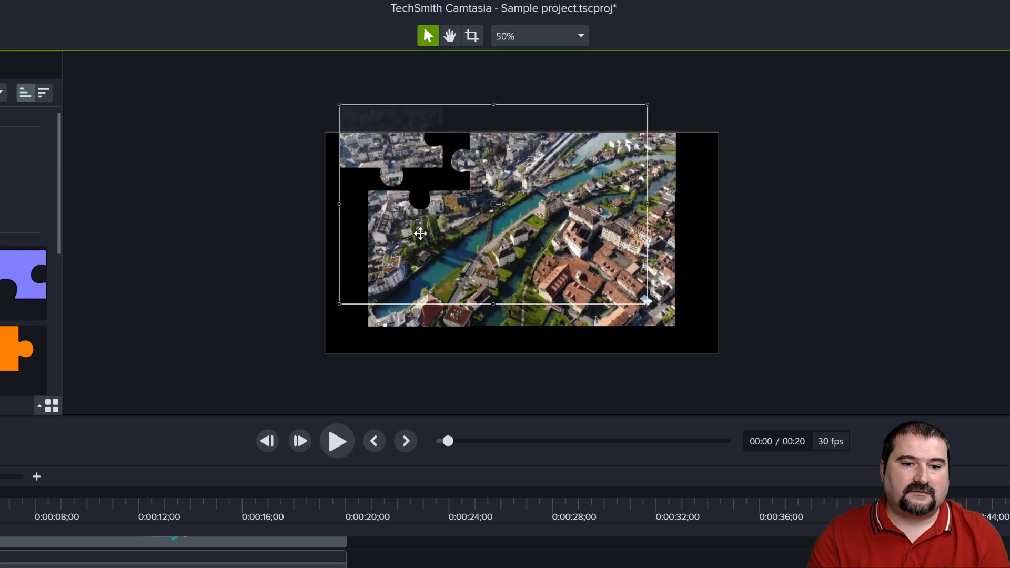
Move puzzle piece i outward past the canvas's lower-right corner and piece h down over its bottom edge.
{"action": "left_click_drag", "start_coordinate": [650, 323], "coordinate": [712, 360]}
{"action": "left_click_drag", "start_coordinate": [655, 271], "coordinate": [680, 267]}
{"action": "left_click", "coordinate": [656, 167]}
{"action": "left_click_drag", "start_coordinate": [650, 164], "coordinate": [651, 251]}
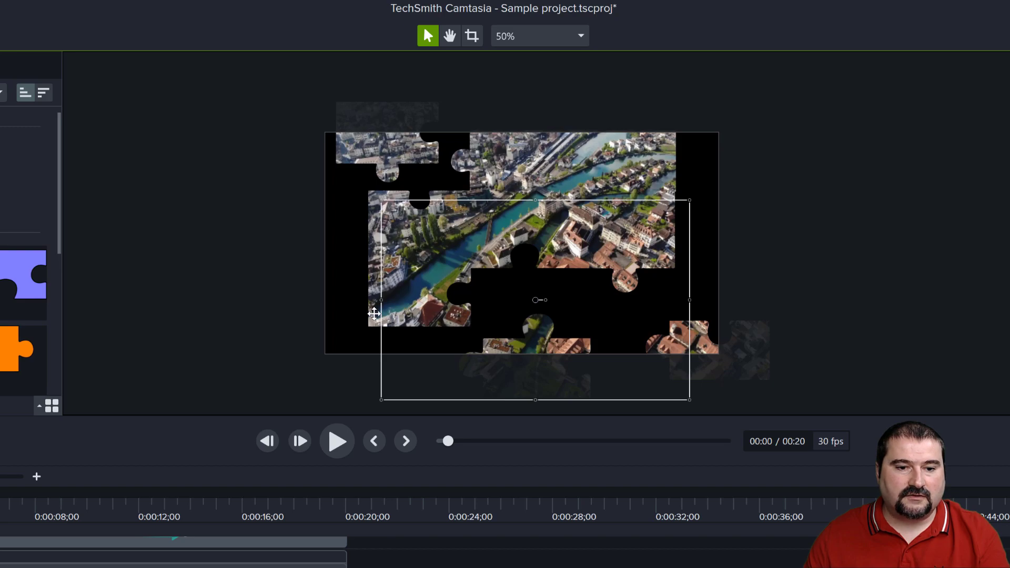
{"action": "mouse_move", "coordinate": [396, 302]}
{"action": "left_mouse_down"}
{"action": "mouse_move", "coordinate": [382, 295]}
{"action": "mouse_move", "coordinate": [405, 303]}
{"action": "left_mouse_up"}
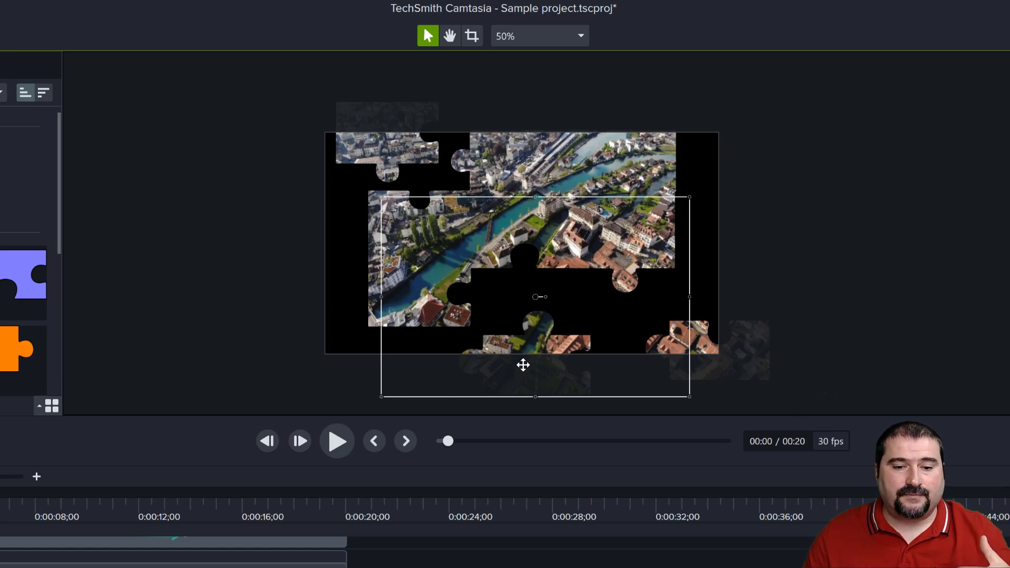
Crop the frame of group i closely around its puzzle piece and place it back over the canvas's lower-right corner.
{"action": "scroll", "coordinate": [532, 371], "scroll_direction": "up", "scroll_amount": 5}
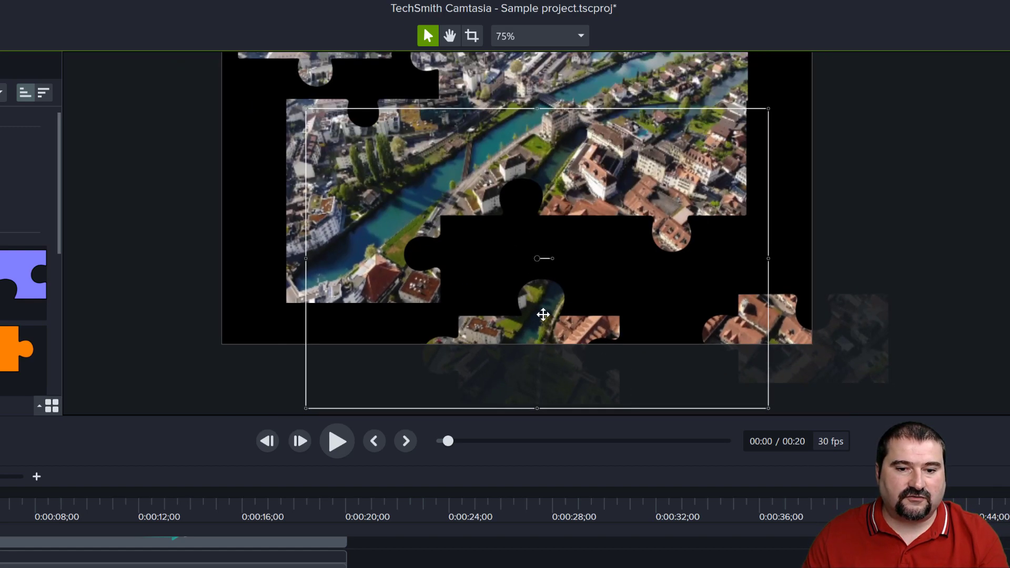
{"action": "left_click_drag", "start_coordinate": [542, 314], "coordinate": [453, 284]}
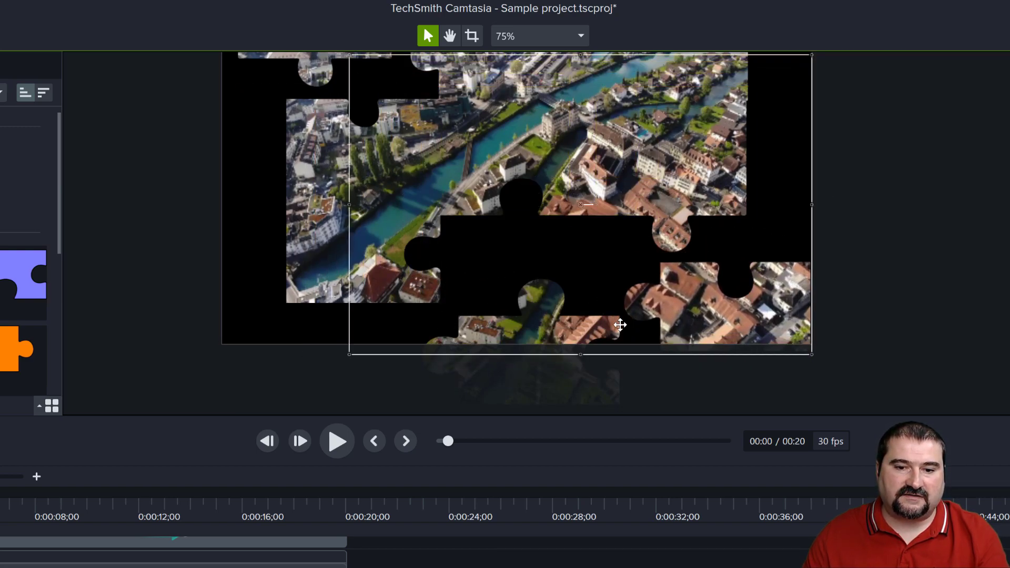
{"action": "left_click_drag", "start_coordinate": [718, 320], "coordinate": [719, 331]}
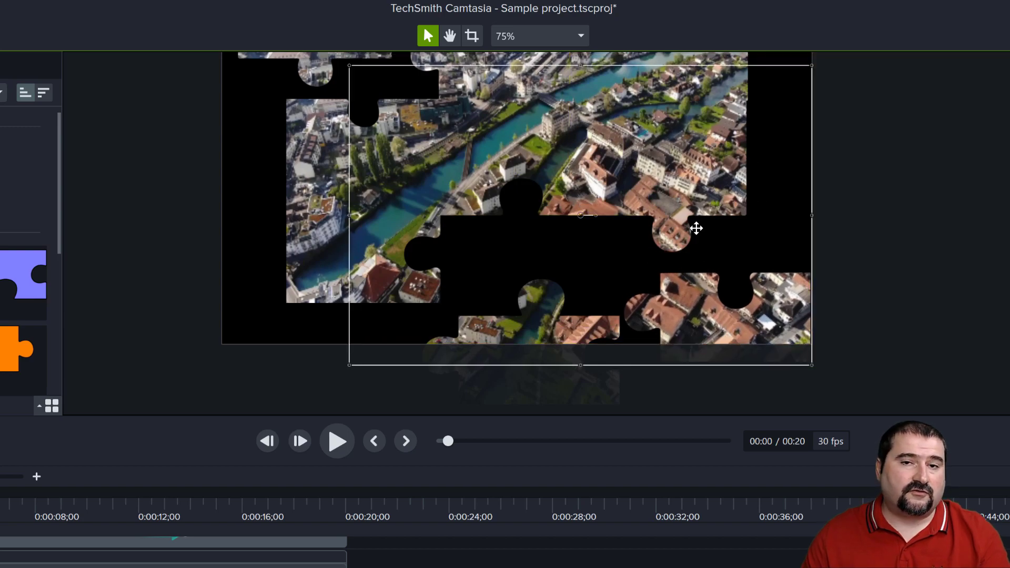
{"action": "key", "text": "c"}
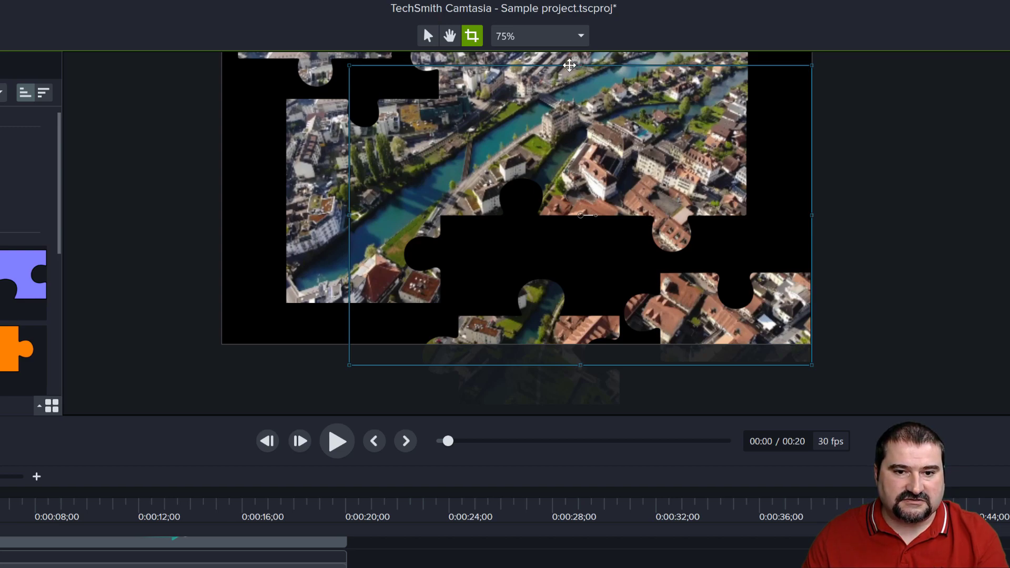
{"action": "key", "text": "v"}
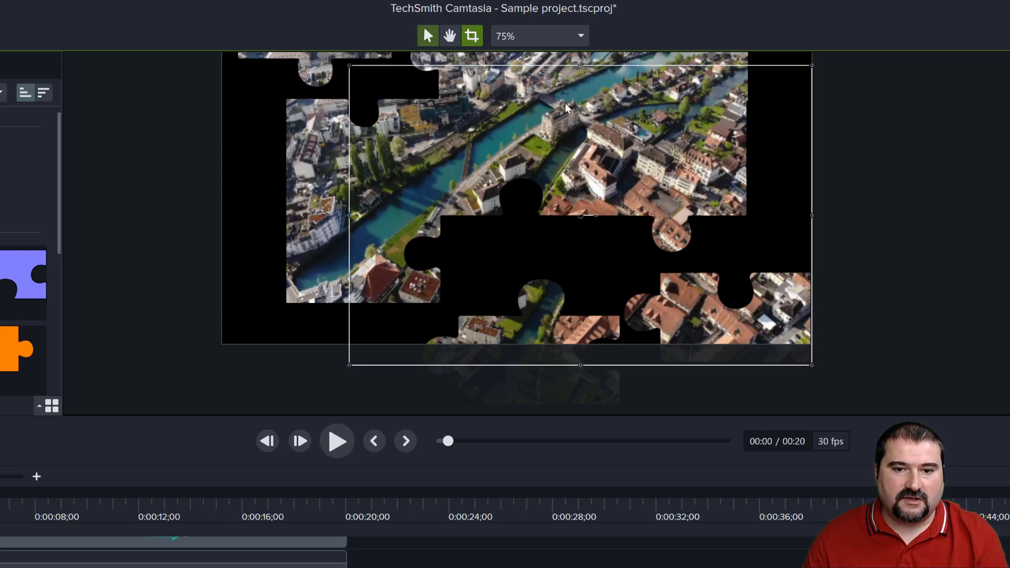
{"action": "key", "text": "c"}
{"action": "left_click_drag", "start_coordinate": [349, 66], "coordinate": [600, 252]}
{"action": "key", "text": "v"}
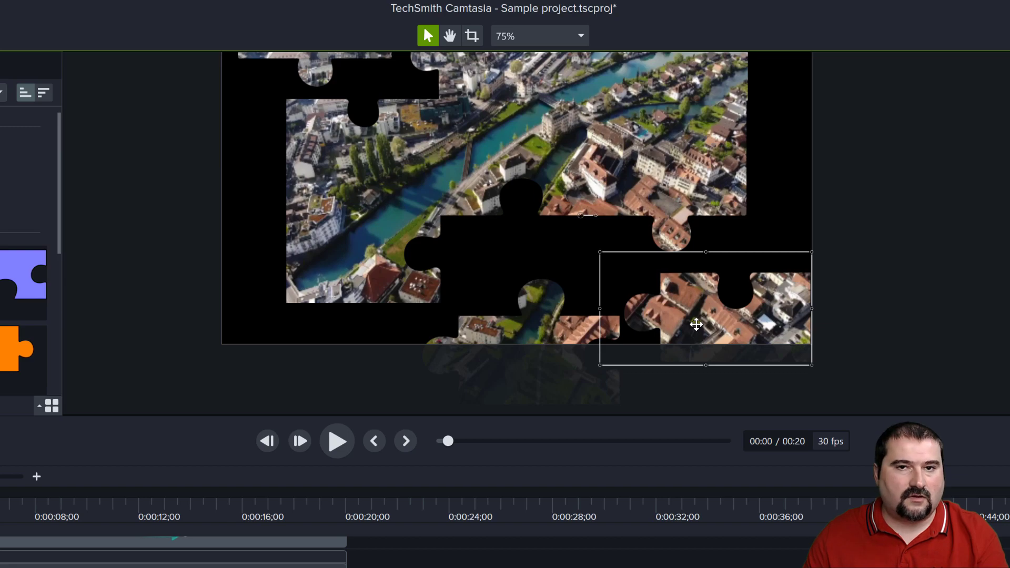
{"action": "left_click_drag", "start_coordinate": [687, 335], "coordinate": [771, 363]}
Crop the frame of group h closely around its puzzle piece and place it over the canvas's bottom edge.
{"action": "left_click", "coordinate": [696, 199]}
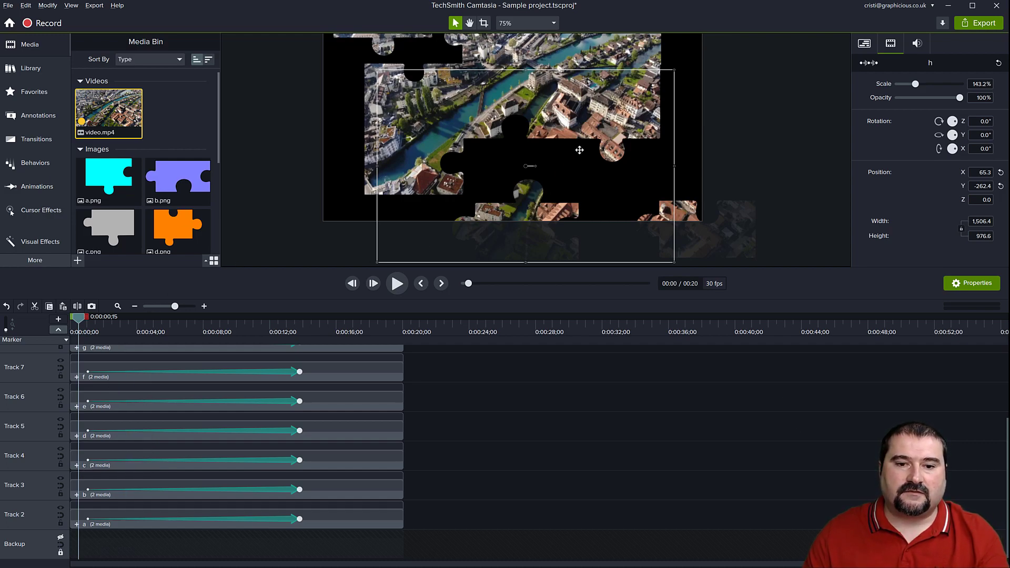
{"action": "mouse_move", "coordinate": [598, 134]}
{"action": "left_mouse_down"}
{"action": "mouse_move", "coordinate": [607, 141]}
{"action": "mouse_move", "coordinate": [582, 147]}
{"action": "mouse_move", "coordinate": [602, 82]}
{"action": "mouse_move", "coordinate": [581, 133]}
{"action": "left_mouse_up"}
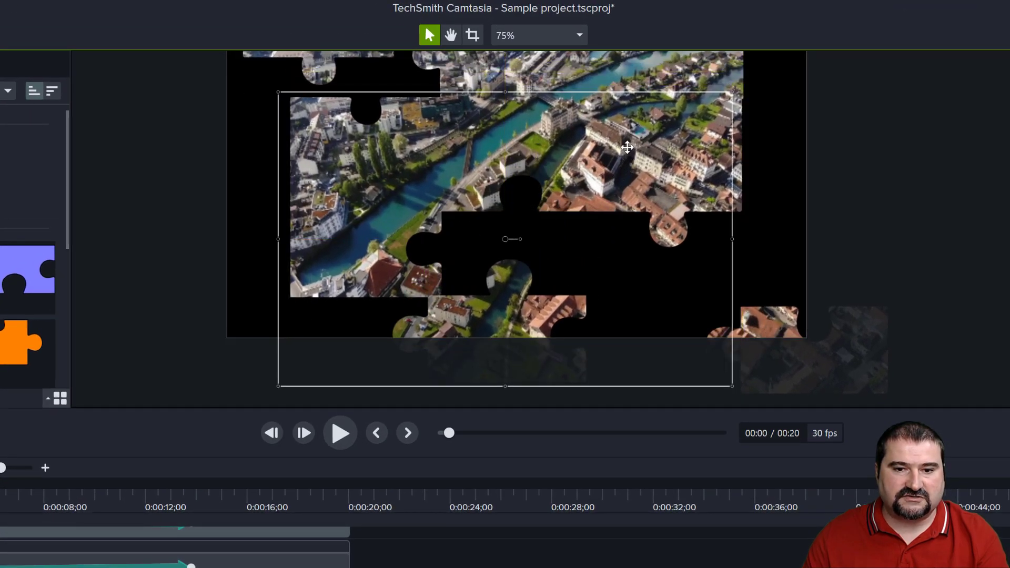
{"action": "key", "text": "alt"}
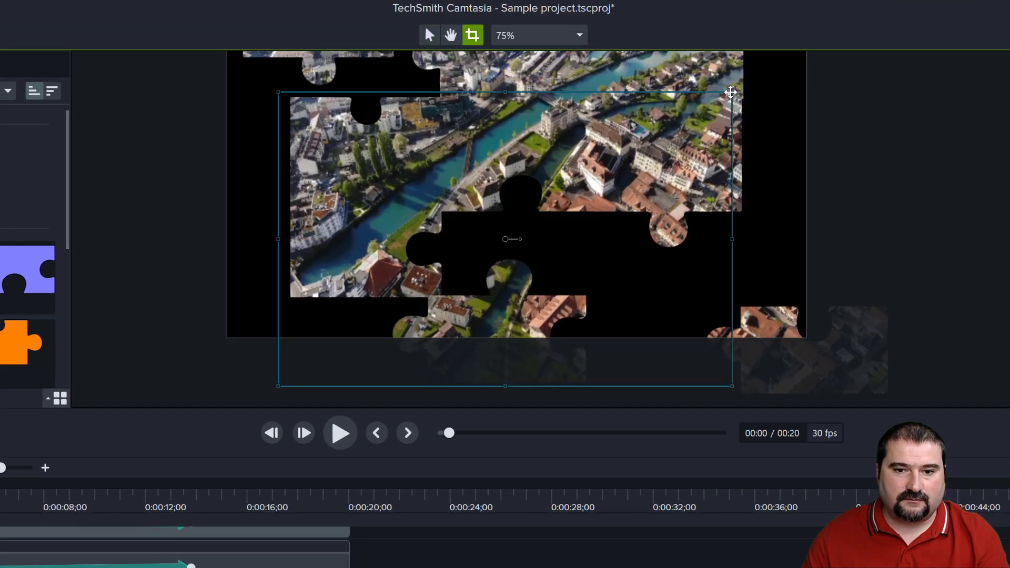
{"action": "left_click_drag", "start_coordinate": [730, 93], "coordinate": [606, 233]}
{"action": "left_click_drag", "start_coordinate": [279, 242], "coordinate": [375, 247]}
{"action": "key", "text": "Escape"}
{"action": "mouse_move", "coordinate": [489, 333]}
{"action": "left_mouse_down"}
{"action": "mouse_move", "coordinate": [521, 368]}
{"action": "mouse_move", "coordinate": [498, 259]}
{"action": "mouse_move", "coordinate": [500, 372]}
{"action": "mouse_move", "coordinate": [505, 353]}
{"action": "mouse_move", "coordinate": [489, 346]}
{"action": "left_mouse_up"}
Move puzzle piece g over the canvas's lower-left corner and crop its group frame closely around the piece.
{"action": "left_click", "coordinate": [338, 258]}
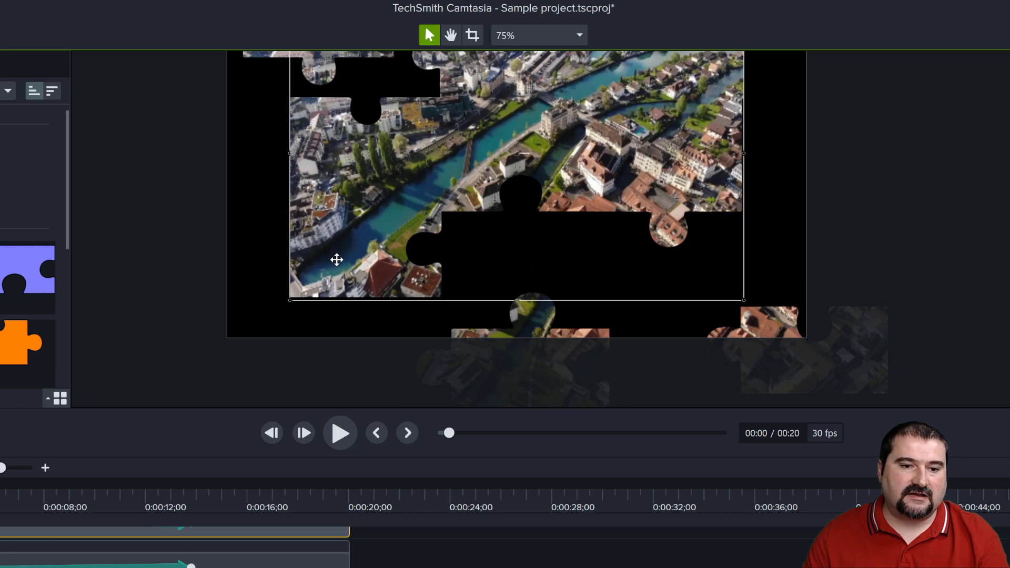
{"action": "left_click_drag", "start_coordinate": [331, 264], "coordinate": [191, 374]}
{"action": "key", "text": "alt"}
{"action": "left_click_drag", "start_coordinate": [610, 111], "coordinate": [355, 250]}
Move puzzle piece f outward so it straddles the canvas's right edge.
{"action": "scroll", "coordinate": [538, 184], "scroll_direction": "up", "scroll_amount": 1}
{"action": "scroll", "coordinate": [539, 184], "scroll_direction": "down", "scroll_amount": 1}
{"action": "key", "text": "space"}
{"action": "left_click_drag", "start_coordinate": [575, 171], "coordinate": [618, 303]}
{"action": "left_click", "coordinate": [756, 179]}
{"action": "left_click_drag", "start_coordinate": [713, 197], "coordinate": [817, 228]}
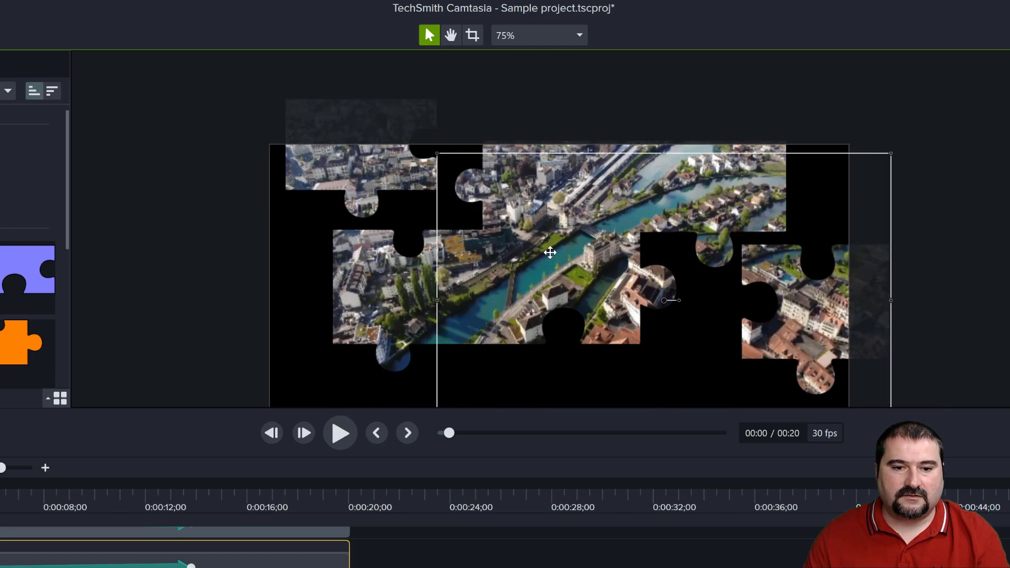
Crop the frame of group f closely around its puzzle piece and move it fully beyond the canvas's right edge.
{"action": "scroll", "coordinate": [585, 286], "scroll_direction": "down", "scroll_amount": 1}
{"action": "key", "text": "space"}
{"action": "left_click_drag", "start_coordinate": [588, 286], "coordinate": [588, 220]}
{"action": "key", "text": "alt"}
{"action": "left_click_drag", "start_coordinate": [486, 326], "coordinate": [675, 297]}
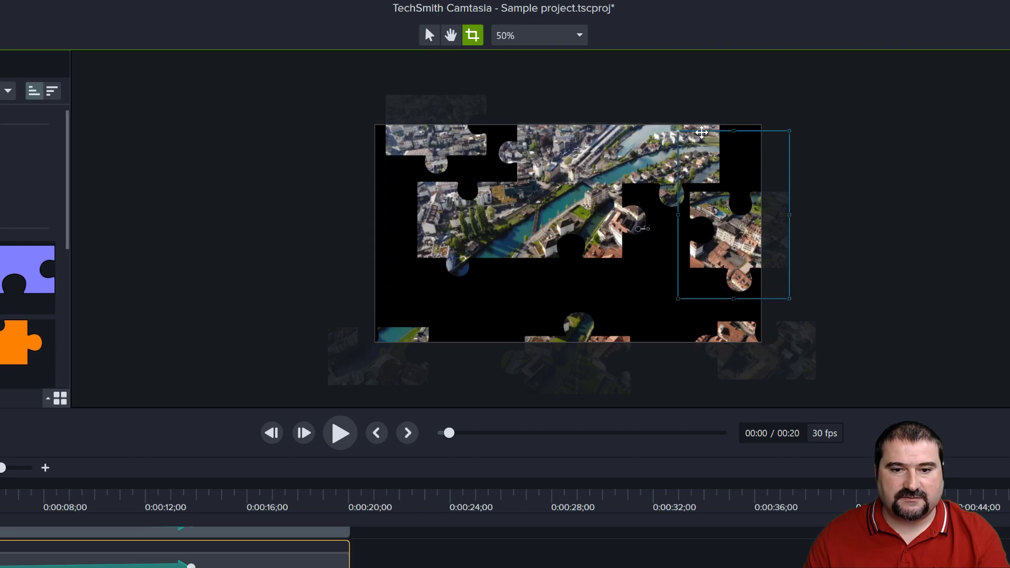
{"action": "left_click_drag", "start_coordinate": [678, 131], "coordinate": [675, 174]}
{"action": "left_click_drag", "start_coordinate": [701, 228], "coordinate": [818, 247]}
{"action": "left_click", "coordinate": [697, 162]}
{"action": "left_click_drag", "start_coordinate": [415, 318], "coordinate": [542, 229]}
{"action": "left_click_drag", "start_coordinate": [640, 180], "coordinate": [592, 232]}
{"action": "key", "text": "ctrl+z"}
{"action": "key", "text": "ctrl+z"}
Crop the frame of group e closely around the central puzzle piece.
{"action": "key", "text": "c"}
{"action": "left_click_drag", "start_coordinate": [719, 219], "coordinate": [665, 224]}
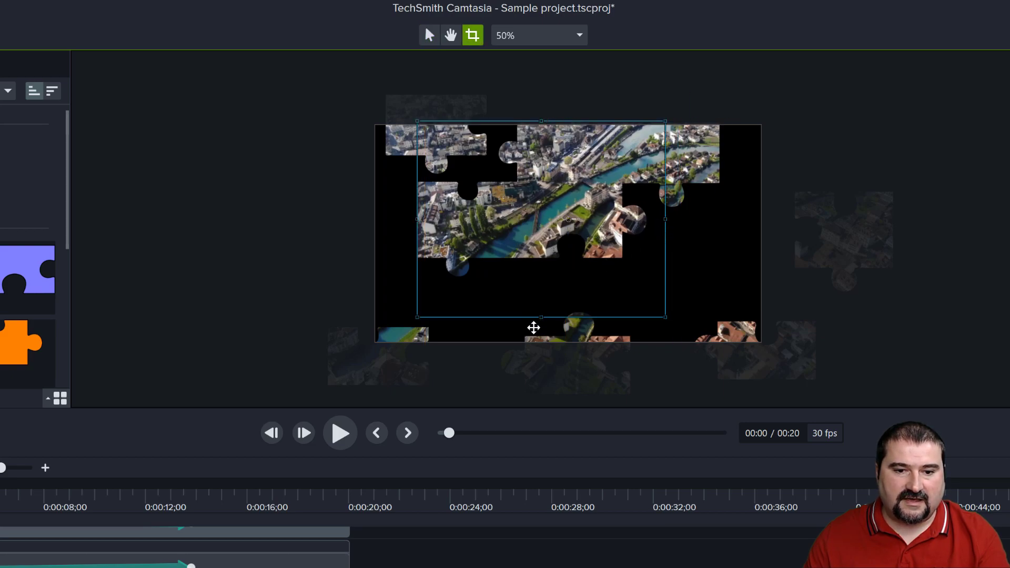
{"action": "scroll", "coordinate": [547, 308], "scroll_direction": "up", "scroll_amount": 1}
{"action": "left_click_drag", "start_coordinate": [540, 316], "coordinate": [542, 260]}
{"action": "left_click_drag", "start_coordinate": [390, 176], "coordinate": [466, 176]}
{"action": "left_click_drag", "start_coordinate": [577, 83], "coordinate": [576, 122]}
{"action": "key", "text": "Escape"}
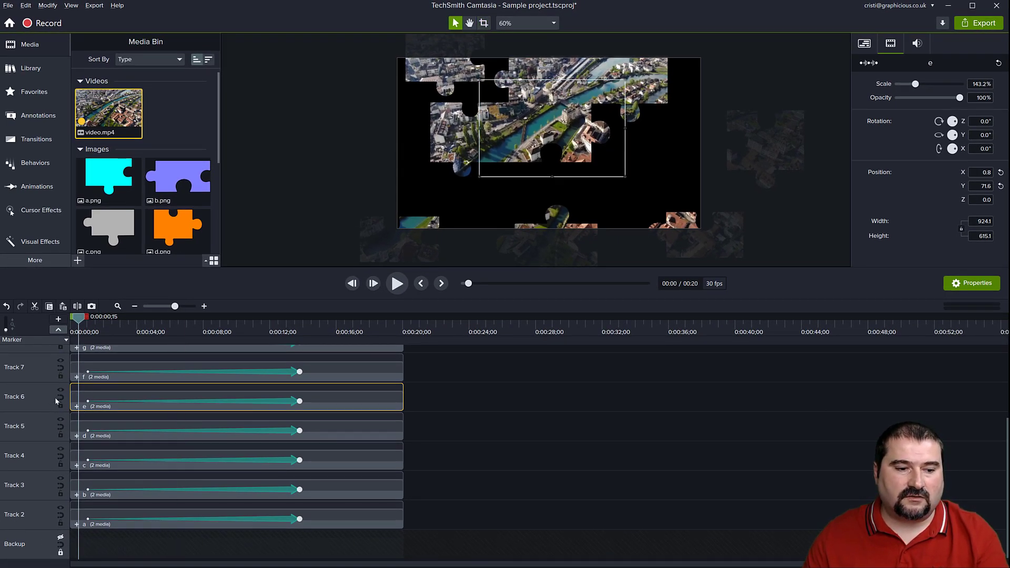
Crop the frame of group d closely around its puzzle piece and move it fully beyond the canvas's left edge.
{"action": "left_click", "coordinate": [61, 421]}
{"action": "left_click", "coordinate": [61, 421]}
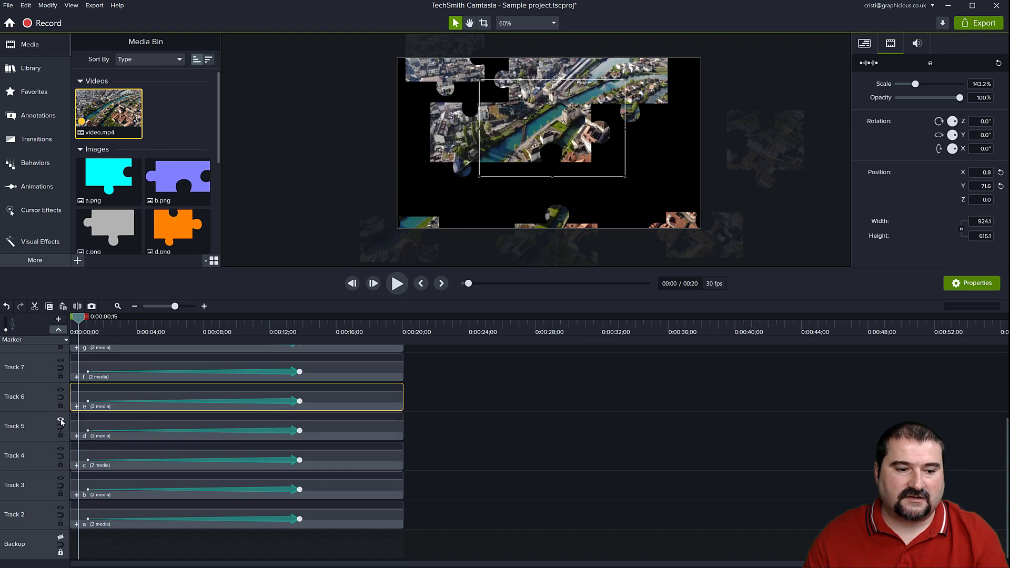
{"action": "left_click", "coordinate": [61, 420]}
{"action": "left_click", "coordinate": [61, 420]}
{"action": "left_click", "coordinate": [449, 148]}
{"action": "left_click_drag", "start_coordinate": [667, 131], "coordinate": [550, 131]}
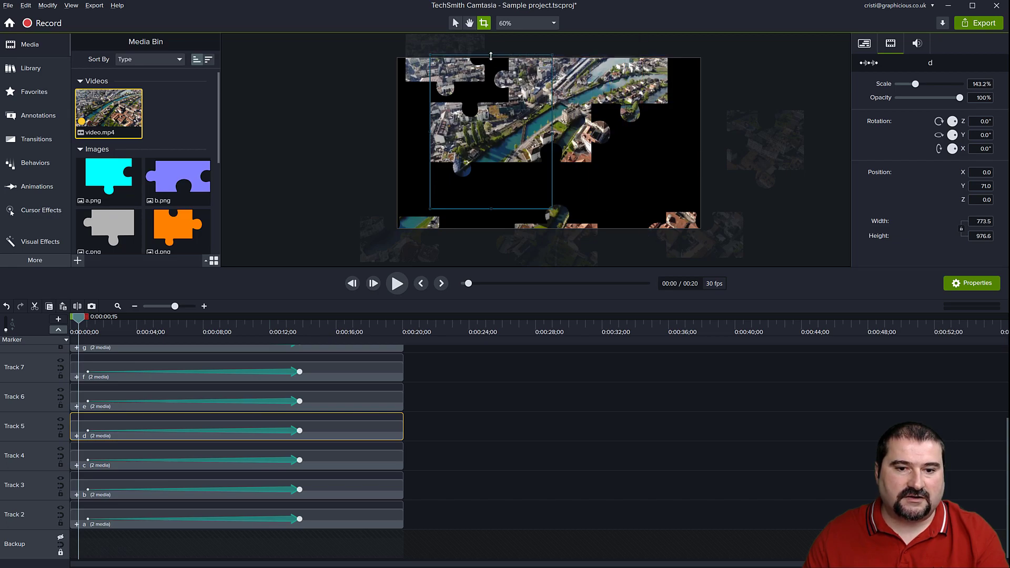
{"action": "left_click_drag", "start_coordinate": [488, 80], "coordinate": [488, 83]}
{"action": "left_click_drag", "start_coordinate": [491, 207], "coordinate": [491, 184]}
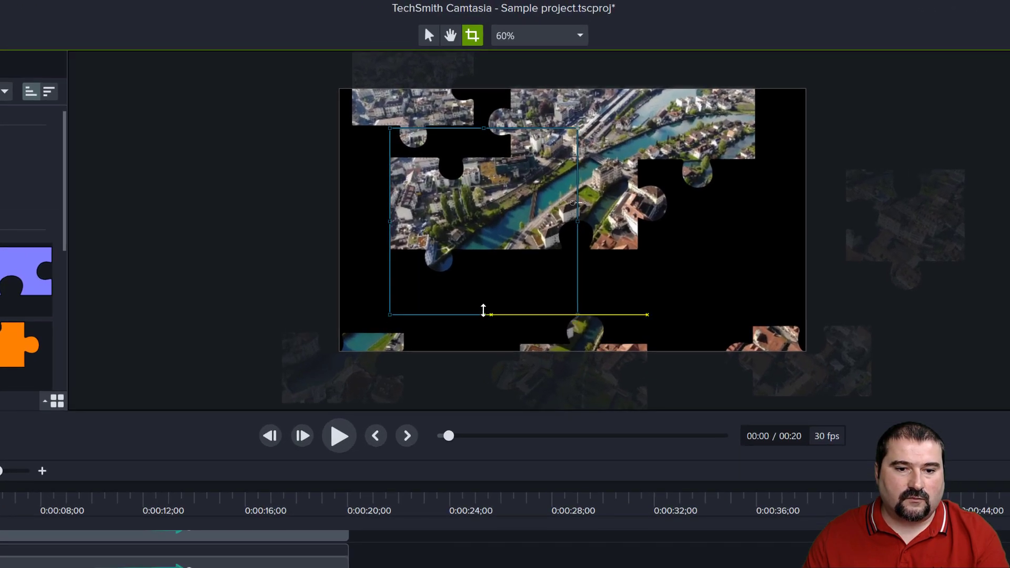
{"action": "left_click_drag", "start_coordinate": [491, 233], "coordinate": [566, 269]}
{"action": "left_click_drag", "start_coordinate": [451, 225], "coordinate": [243, 239]}
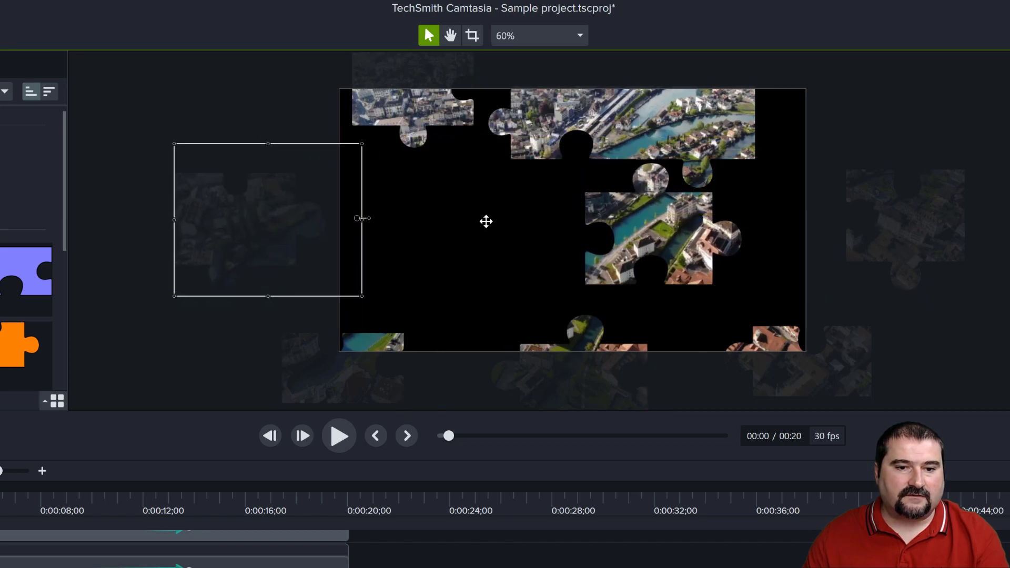
Crop the frame of group c closely around its puzzle piece and move it beyond the canvas's upper-right corner.
{"action": "scroll", "coordinate": [486, 221], "scroll_direction": "up", "scroll_amount": 1}
{"action": "scroll", "coordinate": [489, 213], "scroll_direction": "down", "scroll_amount": 1}
{"action": "left_click", "coordinate": [429, 223]}
{"action": "left_click", "coordinate": [388, 216]}
{"action": "key", "text": "alt"}
{"action": "left_click_drag", "start_coordinate": [733, 393], "coordinate": [537, 277]}
{"action": "left_click_drag", "start_coordinate": [451, 230], "coordinate": [527, 202]}
{"action": "key", "text": "alt"}
{"action": "left_click_drag", "start_coordinate": [481, 394], "coordinate": [680, 264]}
{"action": "left_click_drag", "start_coordinate": [767, 211], "coordinate": [841, 163]}
Crop the frame of group b closely around its puzzle piece and move it above the canvas's top edge.
{"action": "left_click", "coordinate": [594, 239]}
{"action": "scroll", "coordinate": [589, 259], "scroll_direction": "down", "scroll_amount": 1}
{"action": "key", "text": "space"}
{"action": "left_click_drag", "start_coordinate": [581, 272], "coordinate": [574, 192]}
{"action": "key", "text": "alt"}
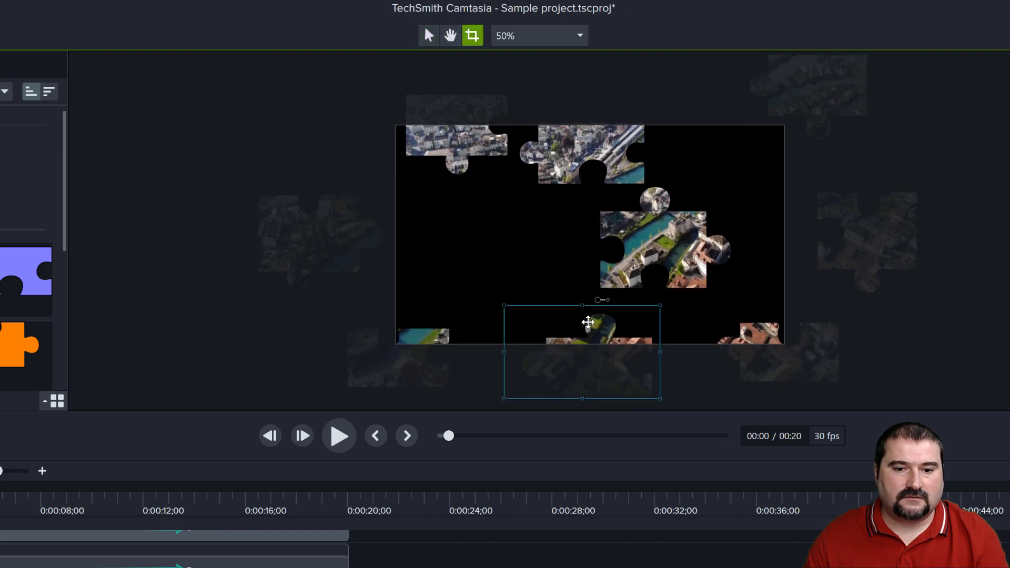
{"action": "key", "text": "alt"}
{"action": "left_click_drag", "start_coordinate": [592, 319], "coordinate": [591, 201]}
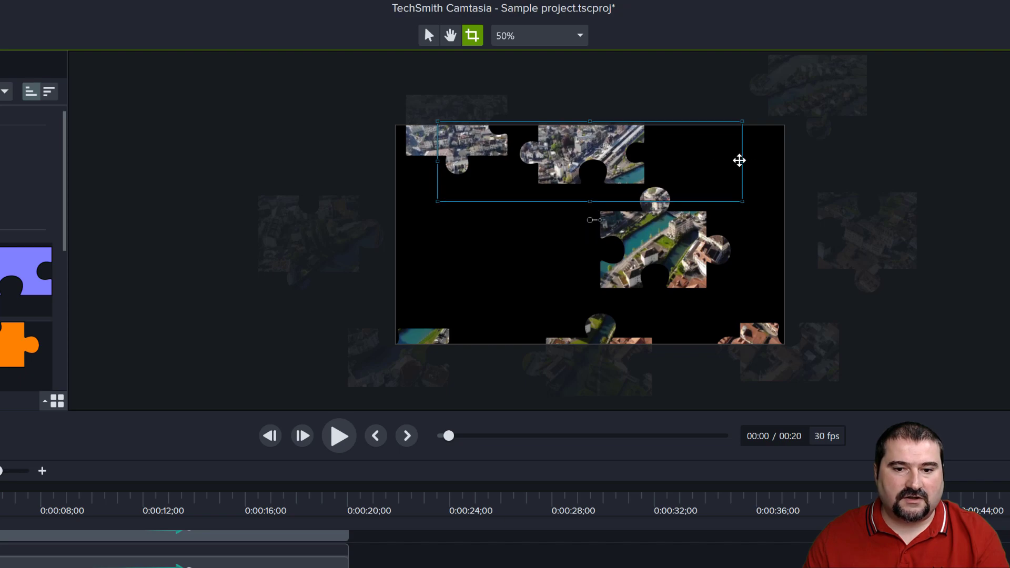
{"action": "left_click_drag", "start_coordinate": [743, 161], "coordinate": [683, 161]}
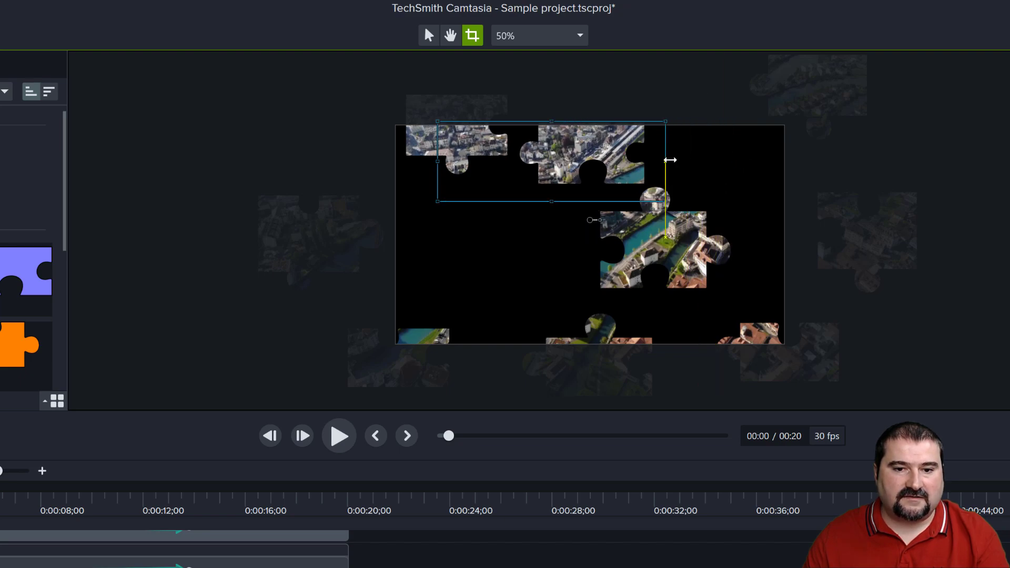
{"action": "left_click_drag", "start_coordinate": [439, 161], "coordinate": [570, 100]}
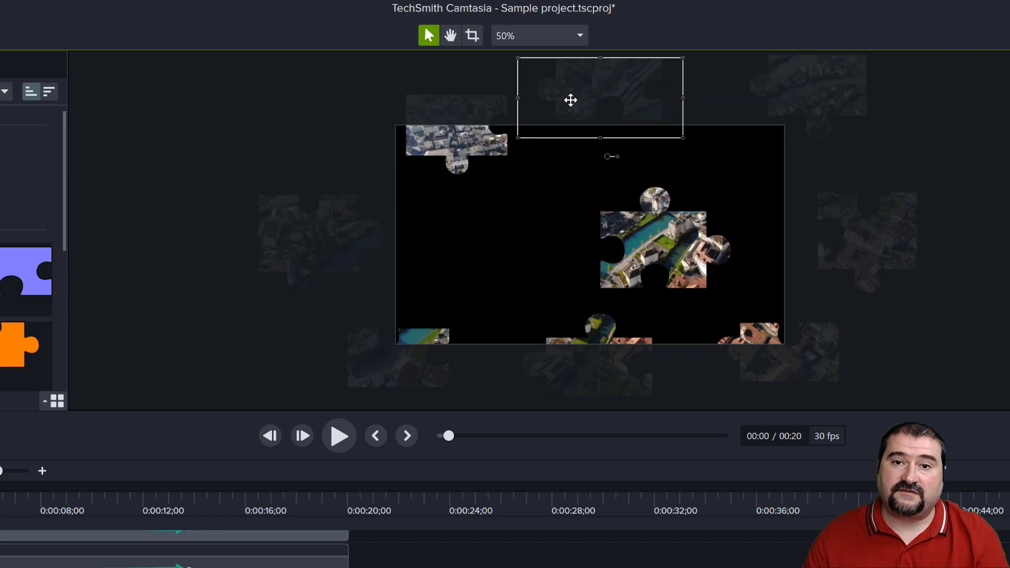
Move puzzle piece a beyond the canvas's upper-left corner and piece e beyond its left edge.
{"action": "left_click", "coordinate": [468, 149]}
{"action": "left_click_drag", "start_coordinate": [489, 149], "coordinate": [376, 99]}
{"action": "left_click_drag", "start_coordinate": [654, 260], "coordinate": [290, 177]}
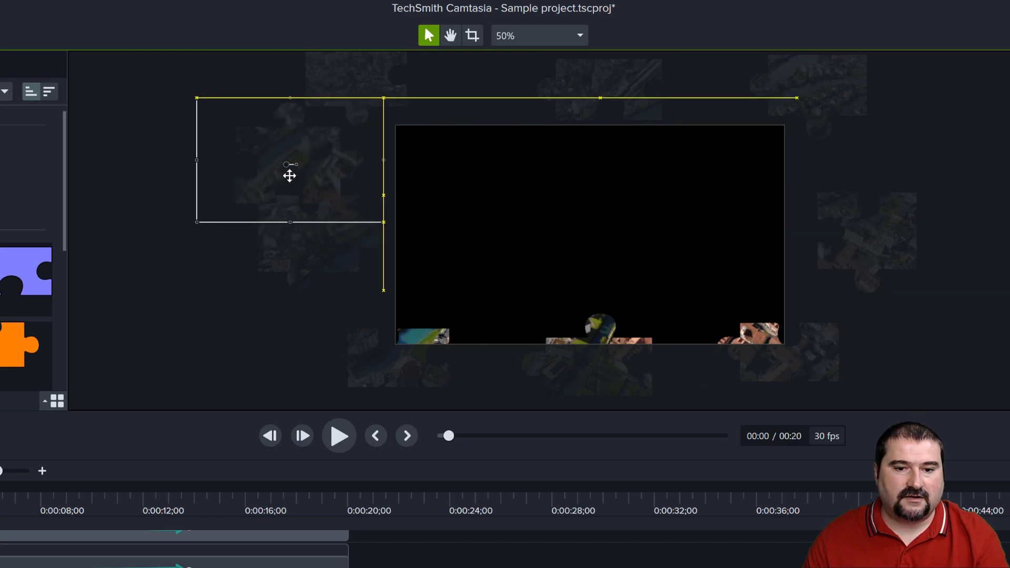
Move puzzle pieces h, g and i fully below the canvas and shift piece f slightly farther right.
{"action": "scroll", "coordinate": [584, 314], "scroll_direction": "down", "scroll_amount": 2}
{"action": "left_click", "coordinate": [593, 345]}
{"action": "left_click_drag", "start_coordinate": [593, 344], "coordinate": [589, 365]}
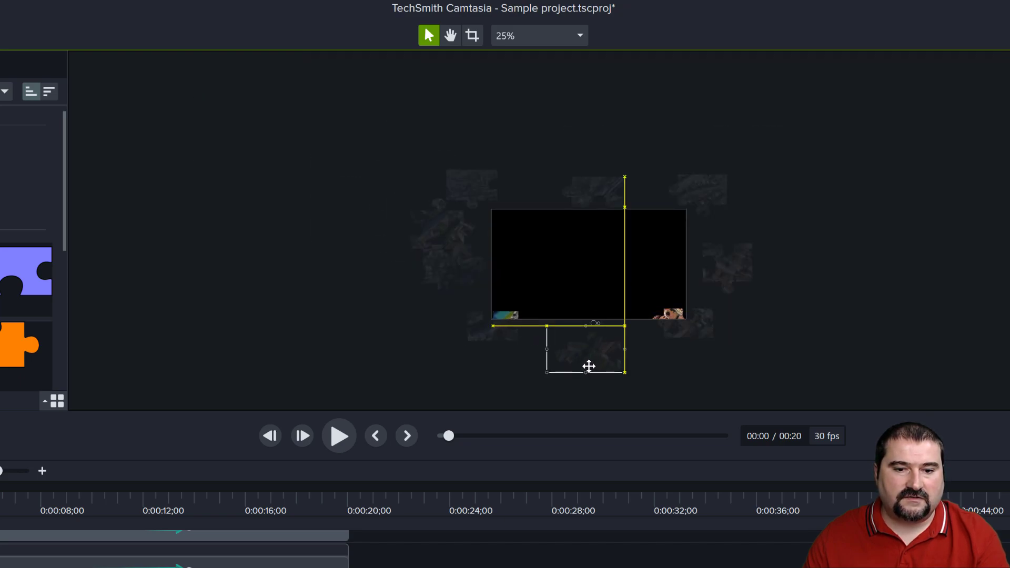
{"action": "left_click_drag", "start_coordinate": [485, 340], "coordinate": [455, 356]}
{"action": "left_click_drag", "start_coordinate": [700, 333], "coordinate": [731, 354]}
{"action": "left_click_drag", "start_coordinate": [732, 275], "coordinate": [746, 274]}
Scrub through the animation to check how the puzzle pieces travel onto the canvas, and return to the start.
{"action": "scroll", "coordinate": [598, 324], "scroll_direction": "up", "scroll_amount": 1}
{"action": "left_click_drag", "start_coordinate": [629, 409], "coordinate": [548, 526]}
{"action": "scroll", "coordinate": [541, 341], "scroll_direction": "up", "scroll_amount": 1}
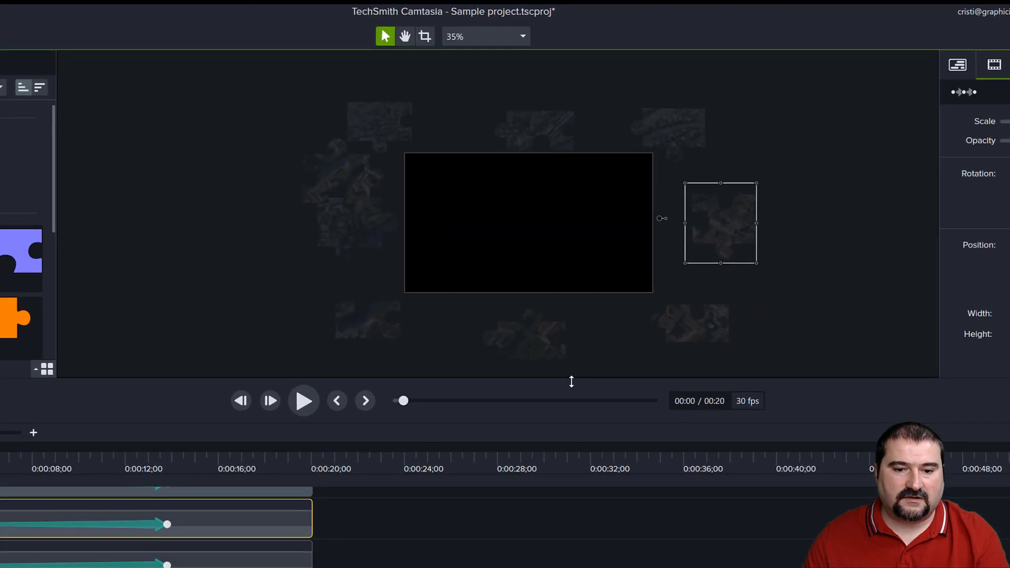
{"action": "scroll", "coordinate": [543, 338], "scroll_direction": "up", "scroll_amount": 1}
{"action": "key", "text": "space"}
{"action": "left_click_drag", "start_coordinate": [543, 338], "coordinate": [485, 344]}
{"action": "key", "text": "space"}
{"action": "left_click_drag", "start_coordinate": [527, 306], "coordinate": [557, 304]}
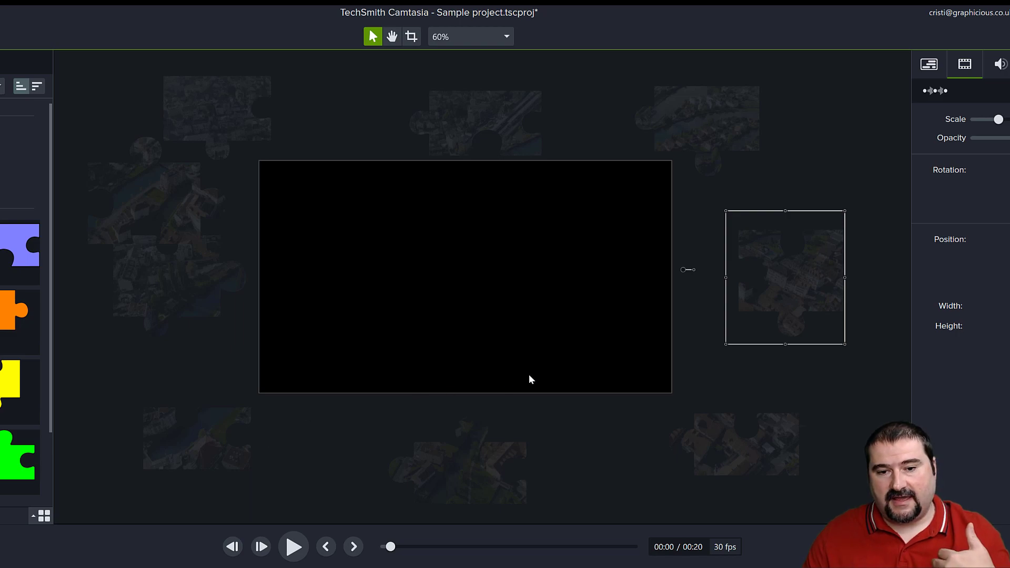
{"action": "left_click_drag", "start_coordinate": [390, 547], "coordinate": [541, 547]}
{"action": "left_click_drag", "start_coordinate": [553, 547], "coordinate": [489, 547]}
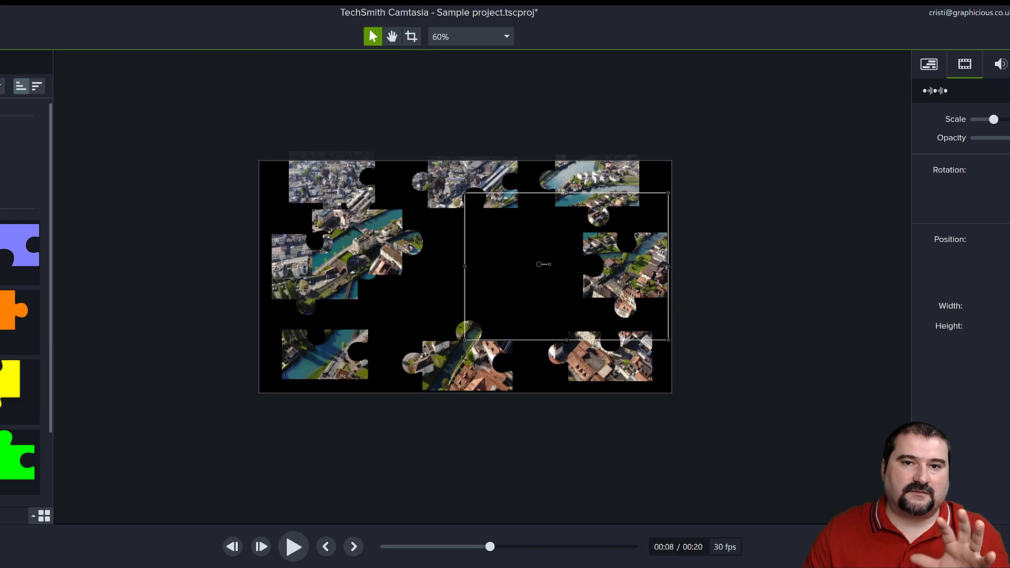
{"action": "left_click_drag", "start_coordinate": [490, 547], "coordinate": [393, 547]}
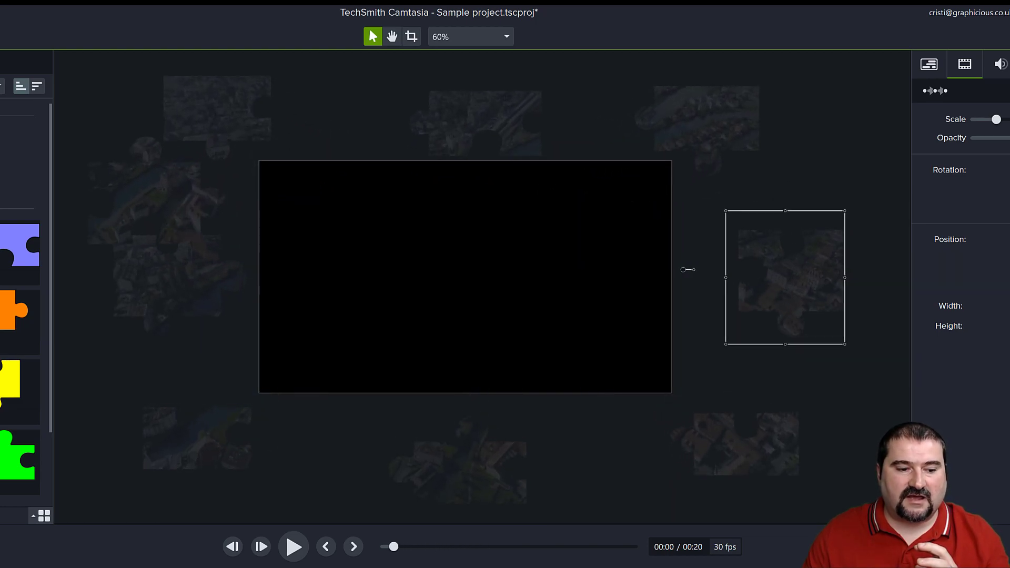
Enlarge puzzle piece f and place it just beyond the canvas's right edge at the start of the animation.
{"action": "left_click_drag", "start_coordinate": [781, 302], "coordinate": [605, 300]}
{"action": "scroll", "coordinate": [627, 292], "scroll_direction": "up", "scroll_amount": 6}
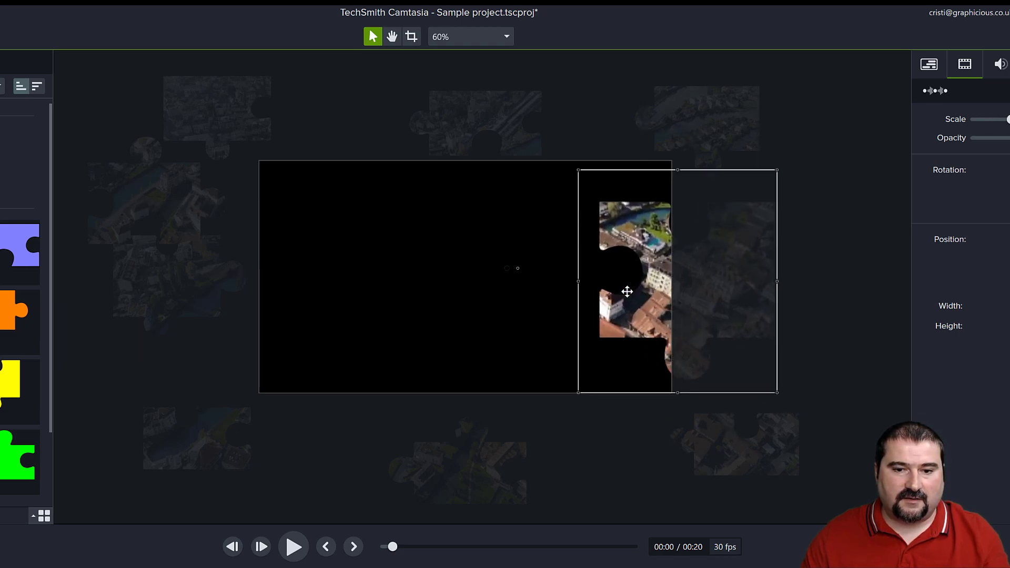
{"action": "scroll", "coordinate": [627, 291], "scroll_direction": "up", "scroll_amount": 3}
{"action": "left_click_drag", "start_coordinate": [650, 343], "coordinate": [698, 344]}
{"action": "mouse_move", "coordinate": [392, 546]}
{"action": "left_mouse_down"}
{"action": "mouse_move", "coordinate": [534, 546]}
{"action": "mouse_move", "coordinate": [394, 546]}
{"action": "left_mouse_up"}
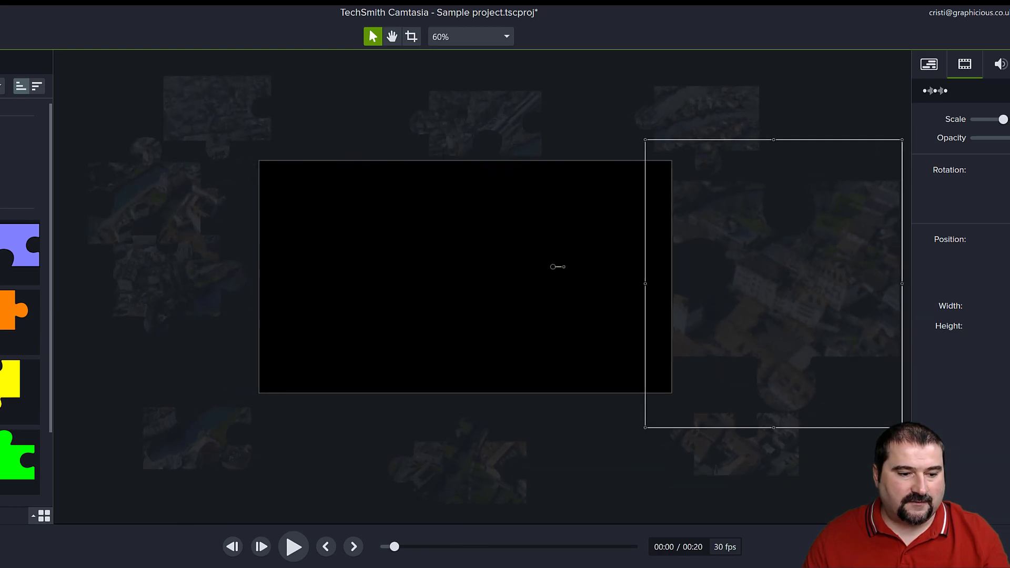
Enlarge every remaining puzzle piece except c and spread them around the outside of the canvas.
{"action": "left_click", "coordinate": [459, 124]}
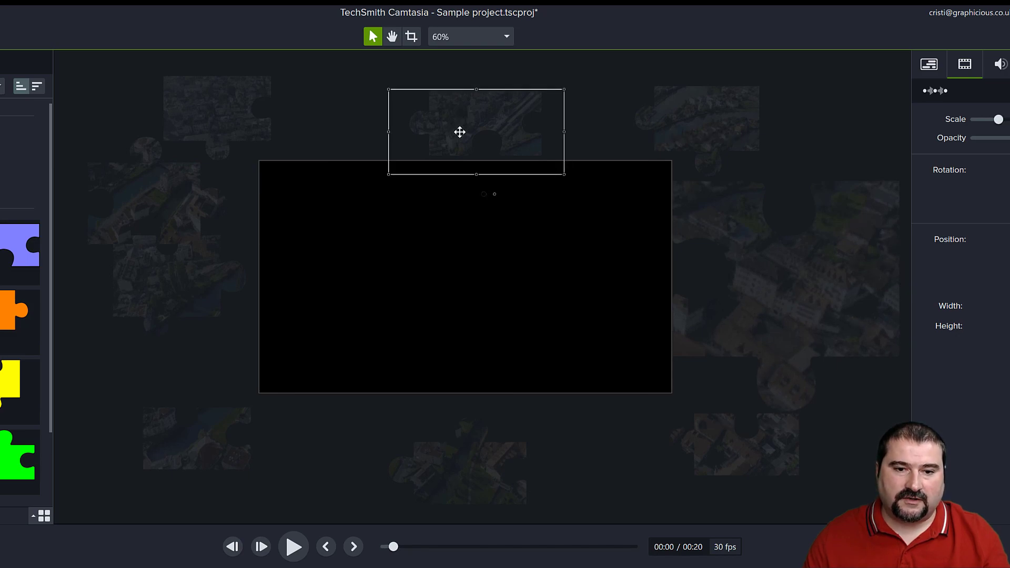
{"action": "left_click_drag", "start_coordinate": [460, 132], "coordinate": [141, 361]}
{"action": "left_click_drag", "start_coordinate": [186, 440], "coordinate": [160, 466]}
{"action": "left_click_drag", "start_coordinate": [426, 473], "coordinate": [478, 494]}
{"action": "left_click", "coordinate": [747, 453]}
{"action": "left_click_drag", "start_coordinate": [748, 453], "coordinate": [731, 483]}
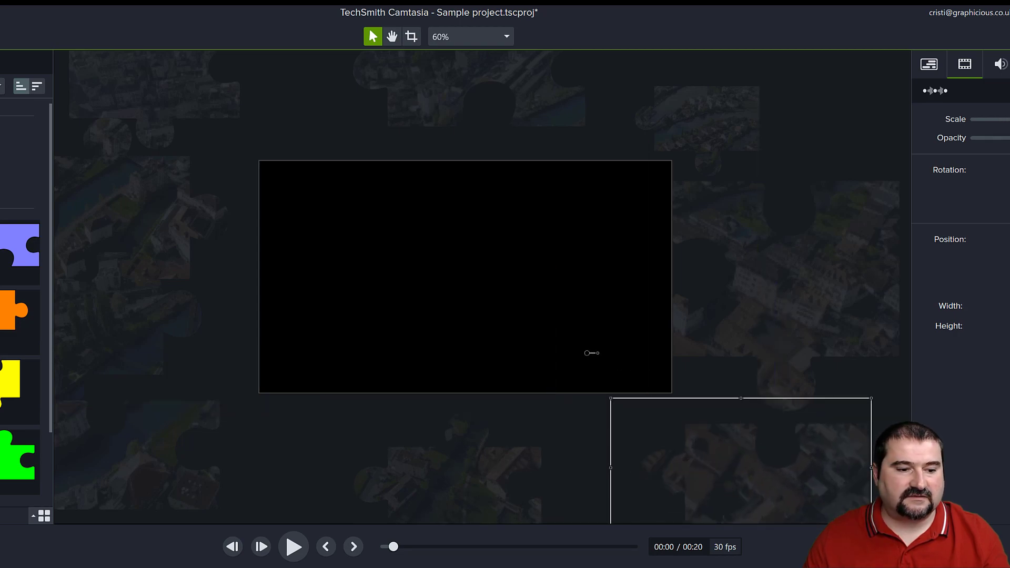
Scrub the animation to about 4 seconds and inspect the enlarged pieces around the canvas.
{"action": "left_click_drag", "start_coordinate": [394, 547], "coordinate": [435, 547]}
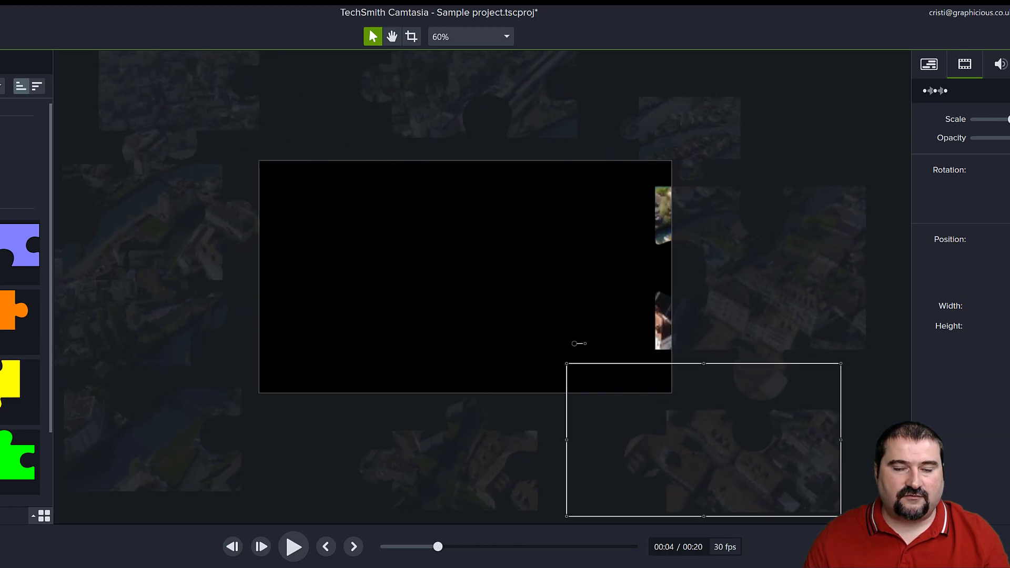
{"action": "scroll", "coordinate": [397, 469], "scroll_direction": "down", "scroll_amount": 3}
{"action": "key", "text": "space"}
{"action": "left_click_drag", "start_coordinate": [413, 432], "coordinate": [472, 291]}
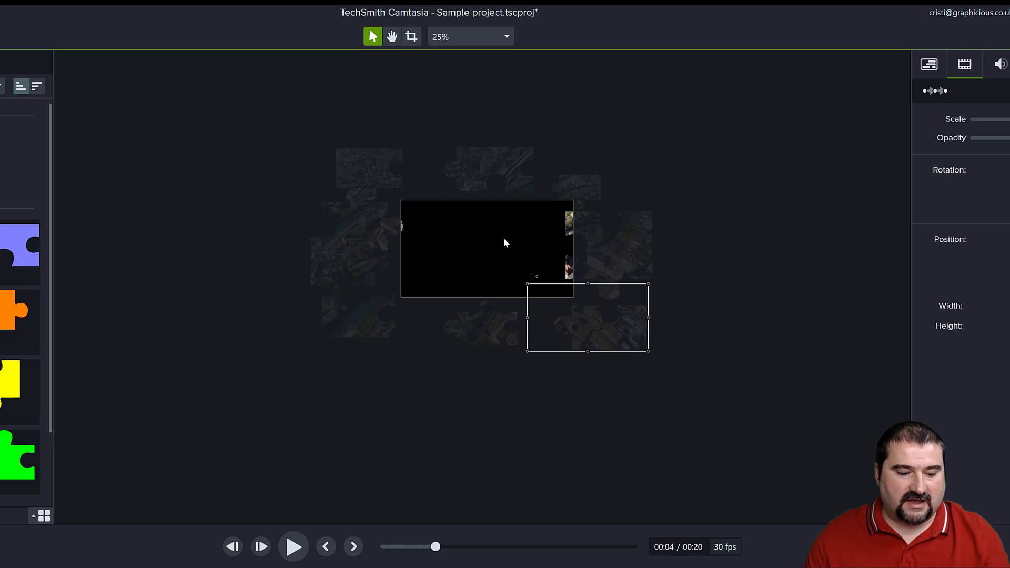
{"action": "scroll", "coordinate": [498, 243], "scroll_direction": "up", "scroll_amount": 2}
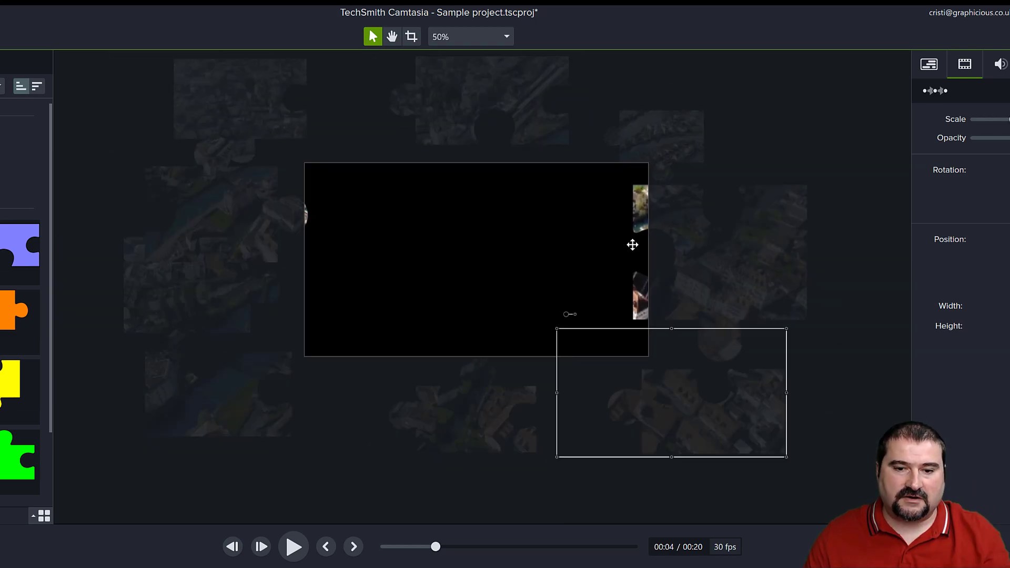
Try enlarging puzzle piece e and moving it below the canvas at about 4 seconds, and briefly play the animation.
{"action": "left_click", "coordinate": [218, 211]}
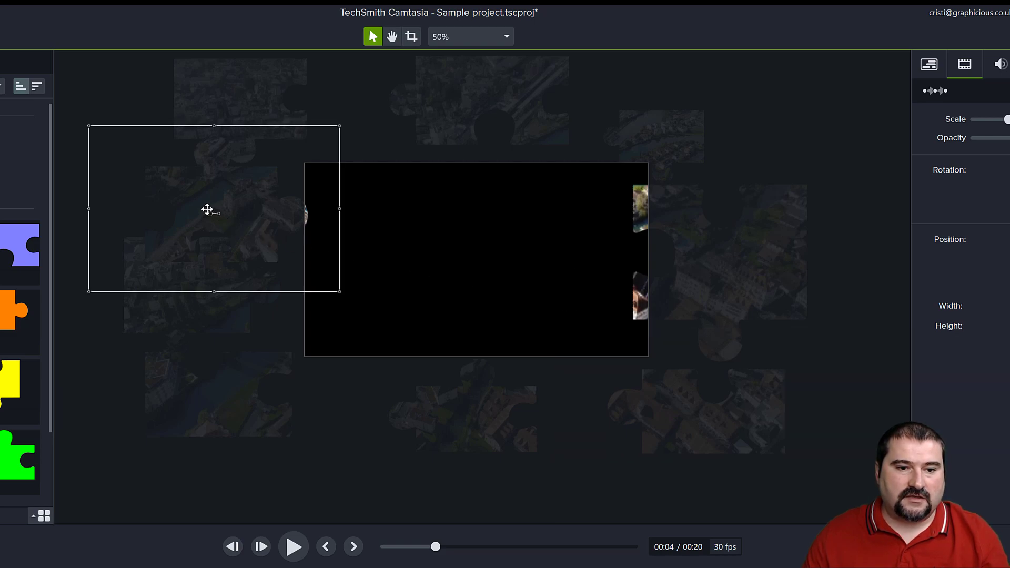
{"action": "left_click_drag", "start_coordinate": [206, 209], "coordinate": [468, 557]}
{"action": "scroll", "coordinate": [476, 263], "scroll_direction": "up", "scroll_amount": 10}
{"action": "key", "text": "space"}
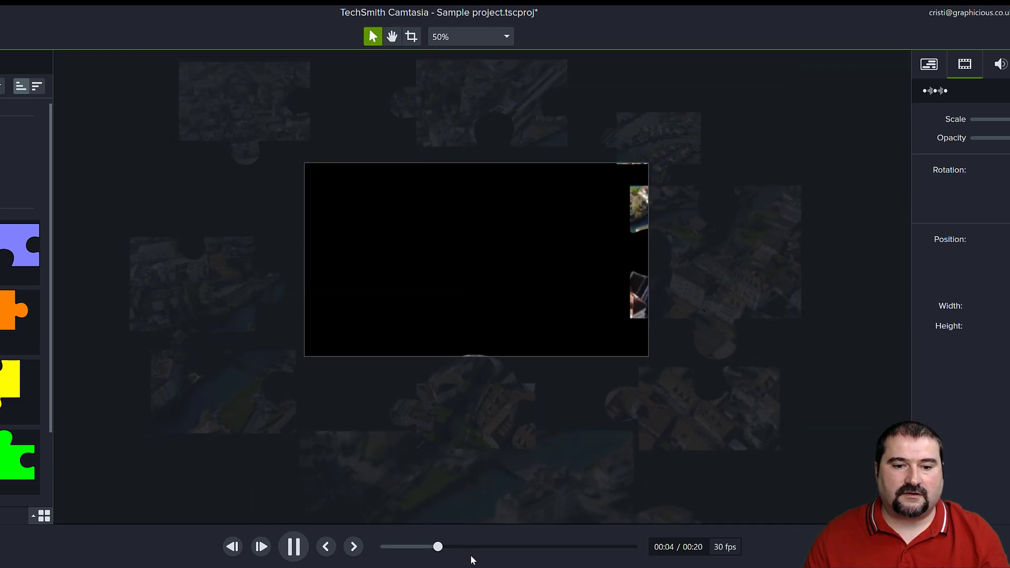
{"action": "key", "text": "space"}
Delete the extra first animation from group e's clip on Track 6.
{"action": "left_click_drag", "start_coordinate": [19, 550], "coordinate": [245, 437]}
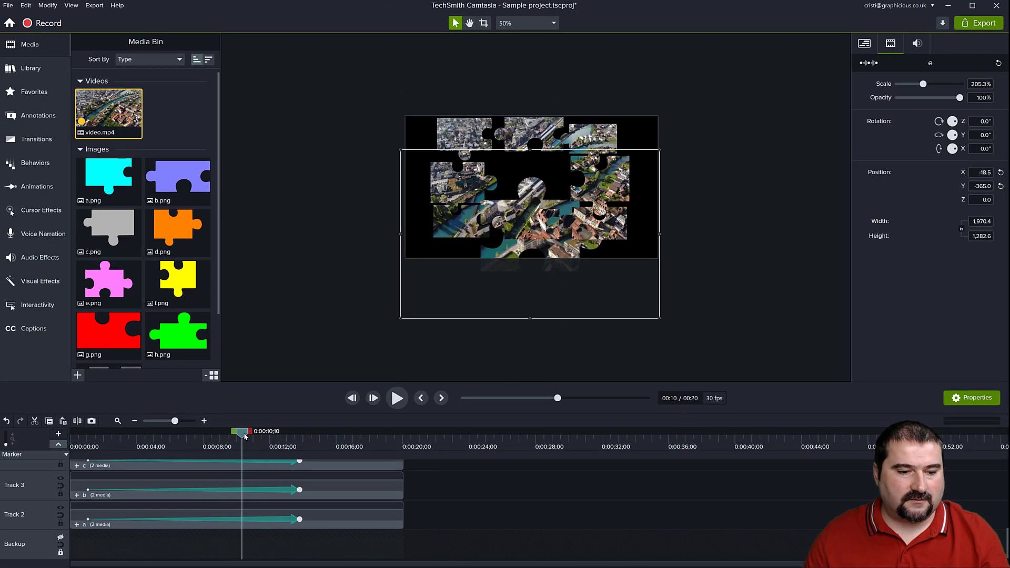
{"action": "scroll", "coordinate": [198, 506], "scroll_direction": "up", "scroll_amount": 5}
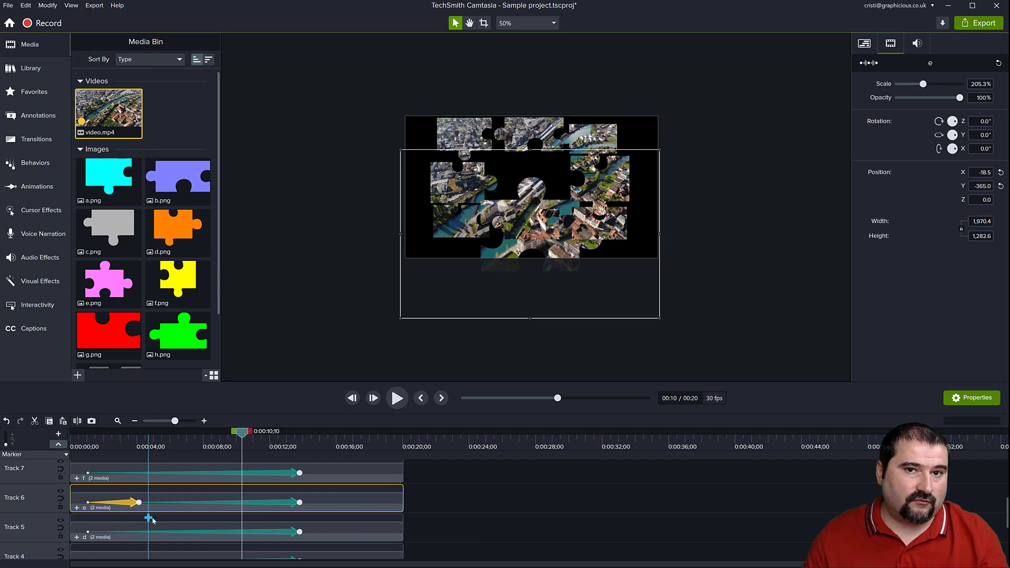
{"action": "left_click", "coordinate": [140, 504]}
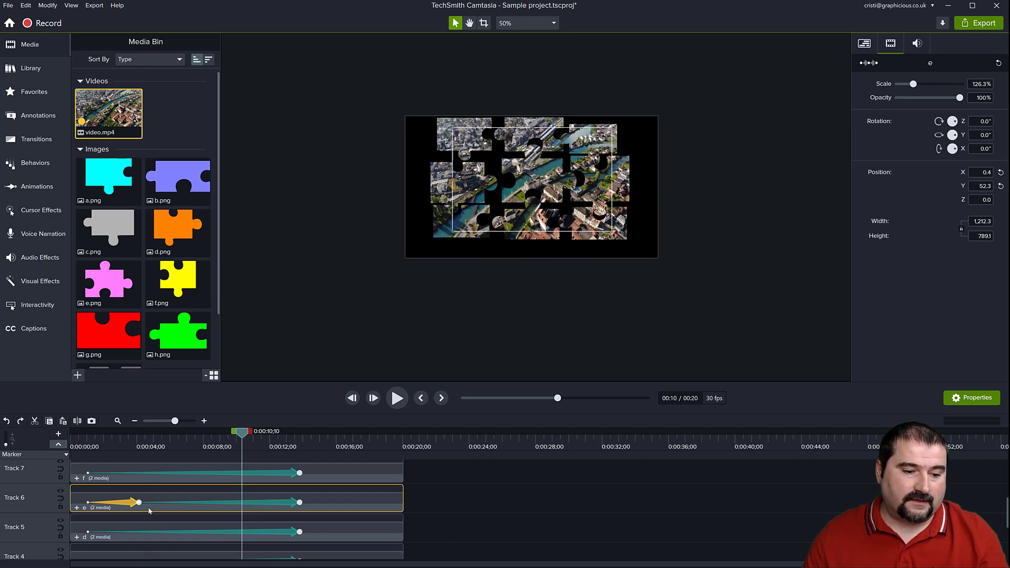
{"action": "key", "text": "Delete"}
At the start of the timeline, move puzzle piece e over the canvas centre and scale it to 325.4%.
{"action": "left_click_drag", "start_coordinate": [242, 434], "coordinate": [80, 453]}
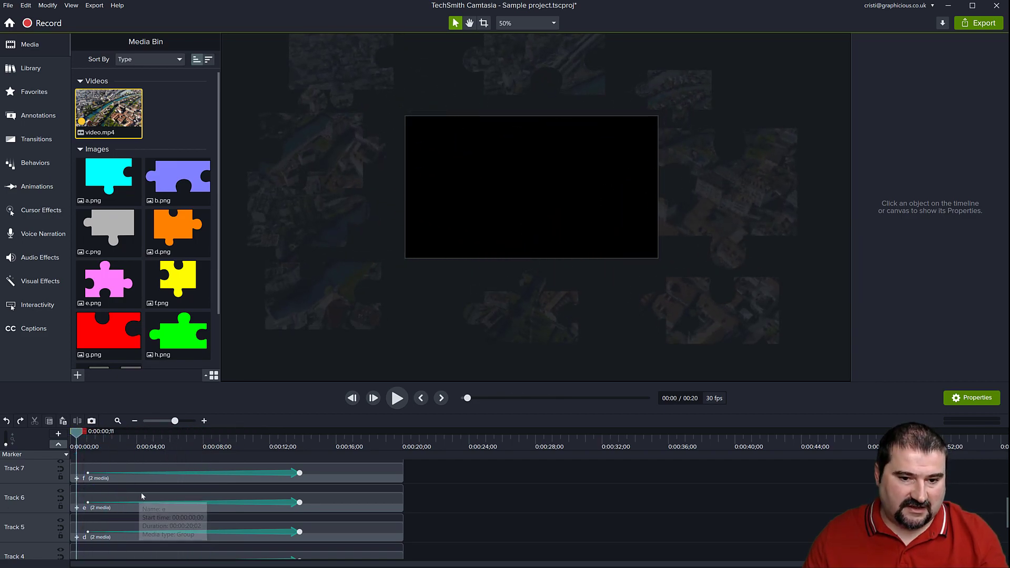
{"action": "left_click", "coordinate": [532, 308]}
{"action": "left_click", "coordinate": [347, 203]}
{"action": "left_click", "coordinate": [323, 228]}
{"action": "left_click", "coordinate": [258, 191]}
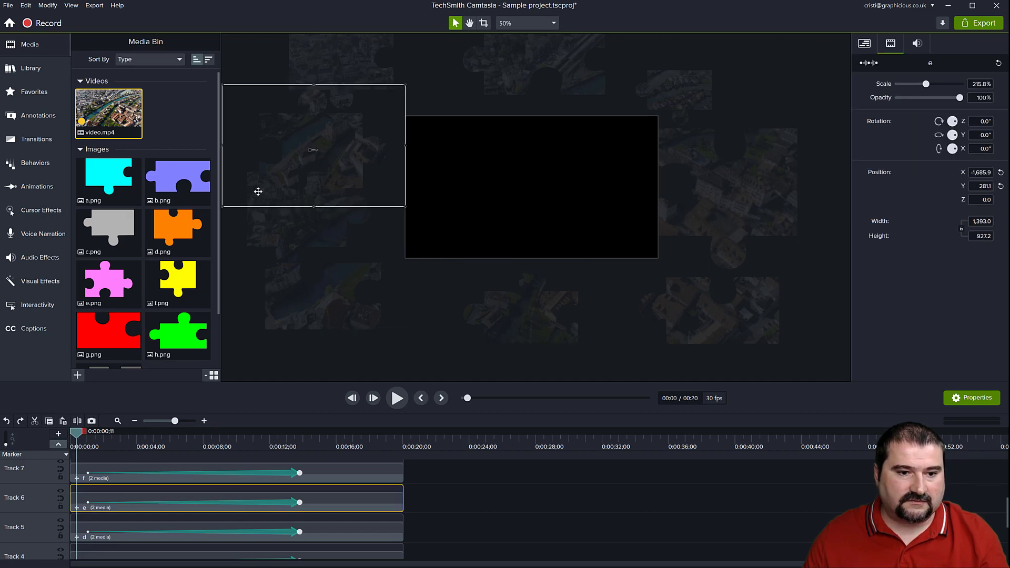
{"action": "scroll", "coordinate": [290, 164], "scroll_direction": "up", "scroll_amount": 8}
{"action": "left_click_drag", "start_coordinate": [373, 131], "coordinate": [540, 190]}
{"action": "scroll", "coordinate": [598, 178], "scroll_direction": "up", "scroll_amount": 6}
{"action": "scroll", "coordinate": [553, 184], "scroll_direction": "up", "scroll_amount": 2}
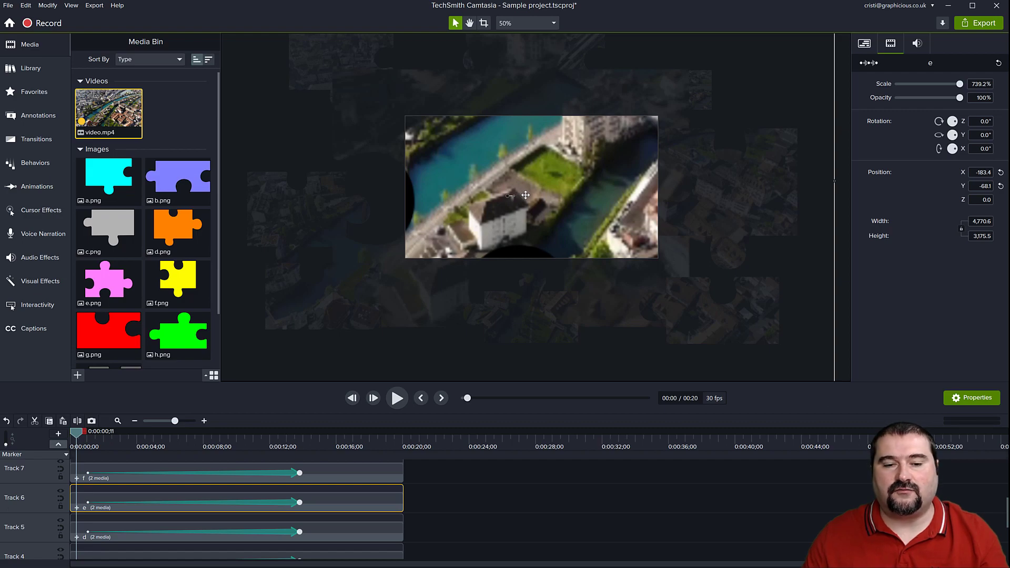
{"action": "scroll", "coordinate": [525, 195], "scroll_direction": "up", "scroll_amount": 5}
{"action": "scroll", "coordinate": [516, 185], "scroll_direction": "down", "scroll_amount": 5}
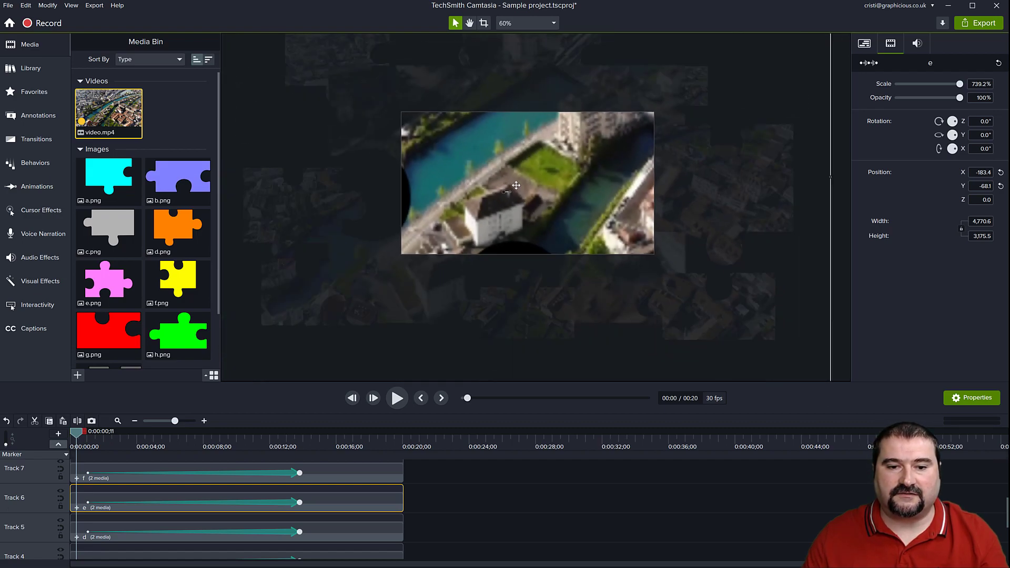
{"action": "scroll", "coordinate": [515, 185], "scroll_direction": "down", "scroll_amount": 2}
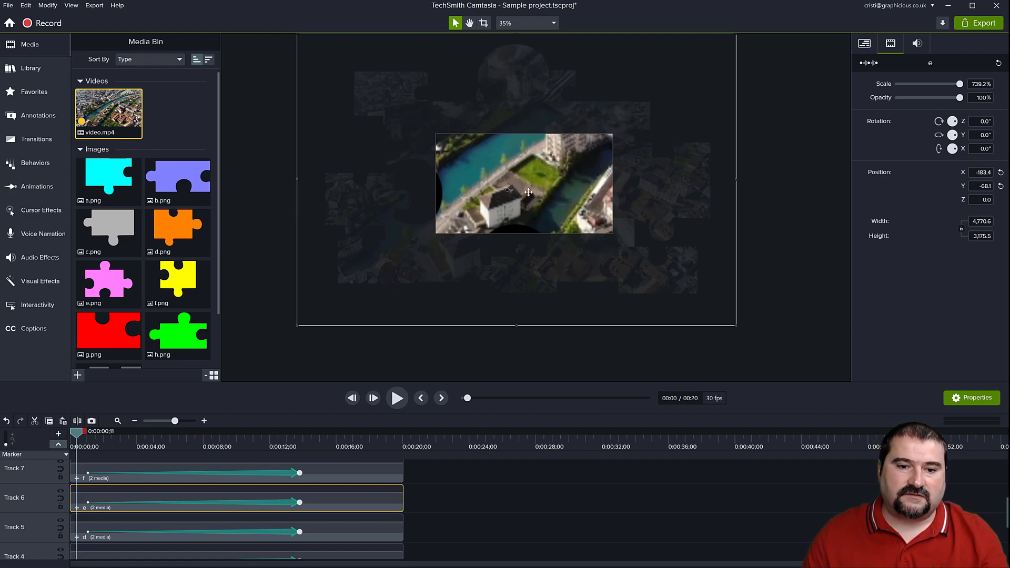
{"action": "scroll", "coordinate": [528, 192], "scroll_direction": "down", "scroll_amount": 2}
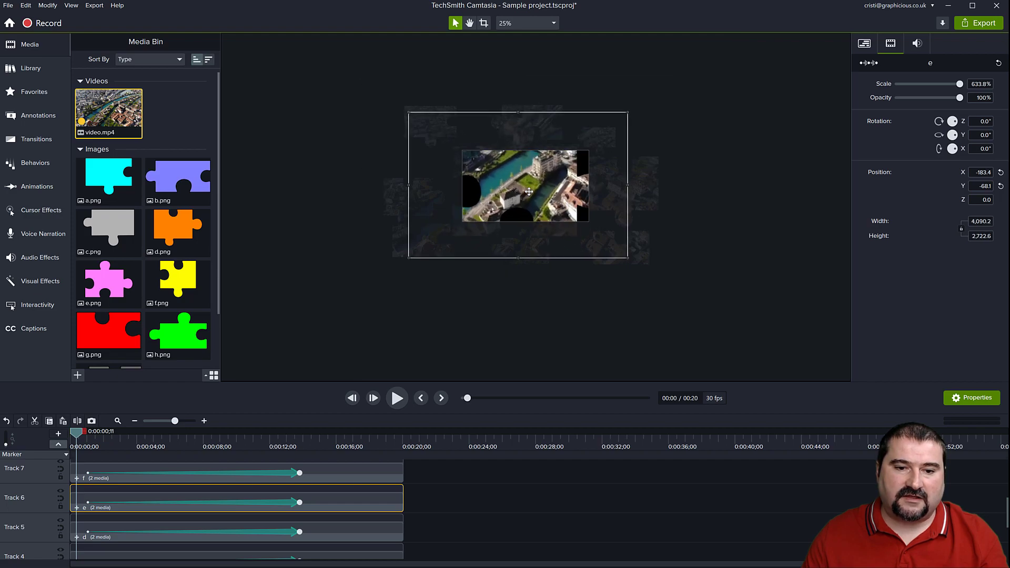
{"action": "scroll", "coordinate": [529, 191], "scroll_direction": "up", "scroll_amount": 5}
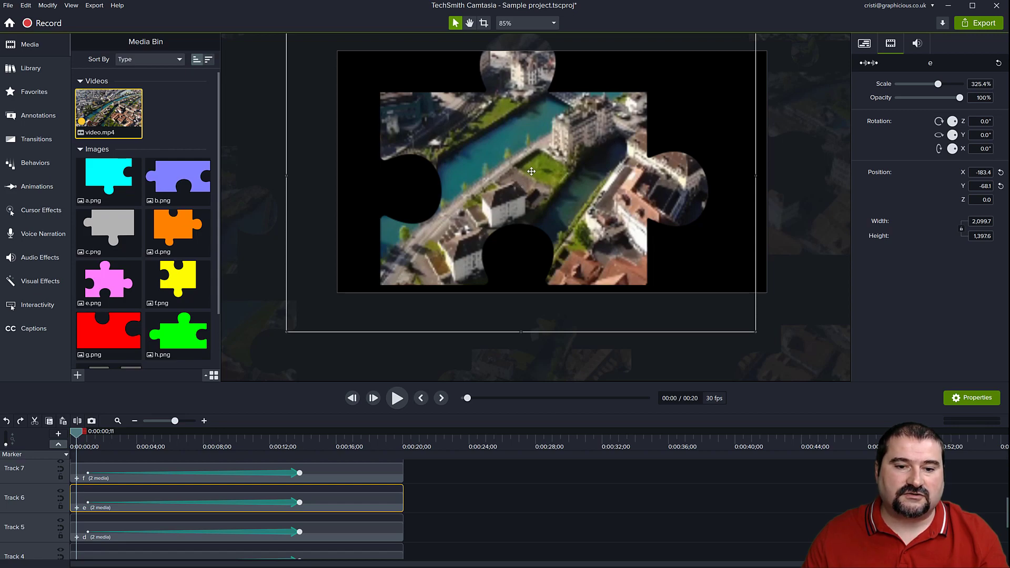
Rotate puzzle piece e to Z 5.8°, Y -35.6°, X 17.9° and move it beyond the canvas's left edge.
{"action": "mouse_move", "coordinate": [525, 173]}
{"action": "left_mouse_down"}
{"action": "mouse_move", "coordinate": [516, 170]}
{"action": "mouse_move", "coordinate": [547, 182]}
{"action": "mouse_move", "coordinate": [521, 166]}
{"action": "mouse_move", "coordinate": [507, 180]}
{"action": "mouse_move", "coordinate": [521, 166]}
{"action": "mouse_move", "coordinate": [511, 162]}
{"action": "left_mouse_up"}
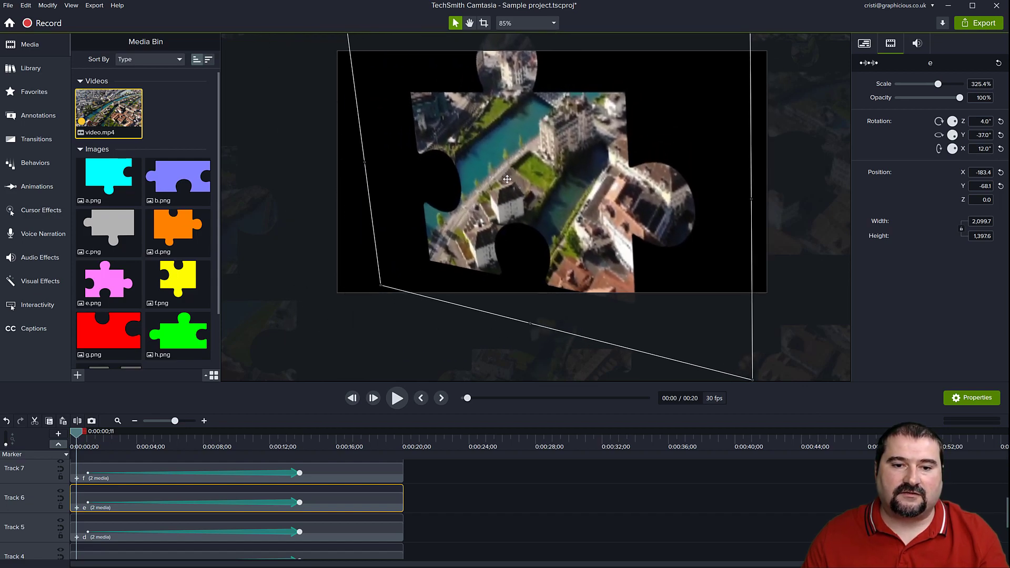
{"action": "left_click_drag", "start_coordinate": [581, 185], "coordinate": [256, 269]}
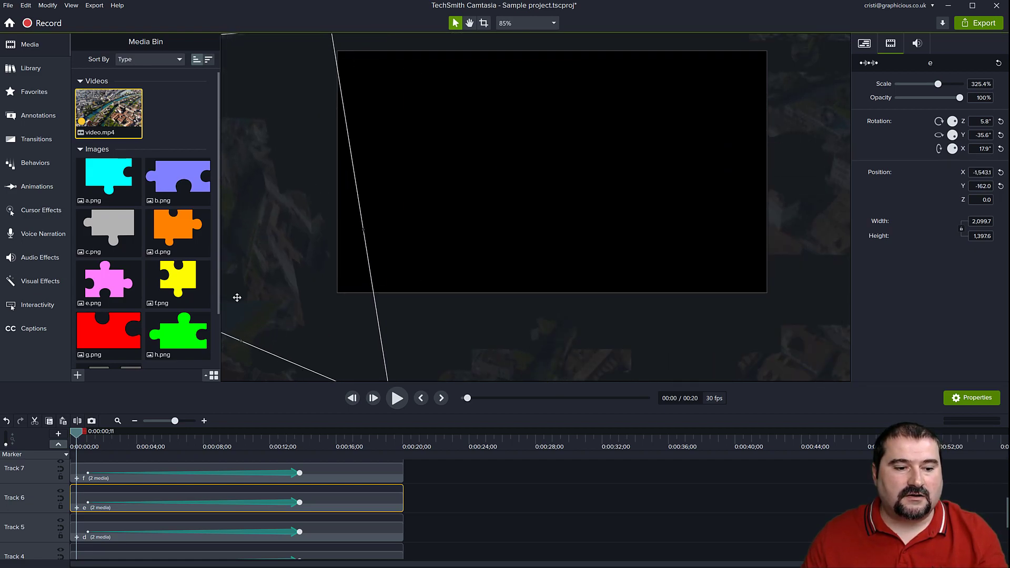
{"action": "mouse_move", "coordinate": [94, 434]}
{"action": "left_mouse_down"}
{"action": "mouse_move", "coordinate": [259, 437]}
{"action": "mouse_move", "coordinate": [195, 448]}
{"action": "mouse_move", "coordinate": [289, 439]}
{"action": "mouse_move", "coordinate": [162, 442]}
{"action": "mouse_move", "coordinate": [292, 439]}
{"action": "mouse_move", "coordinate": [251, 451]}
{"action": "mouse_move", "coordinate": [221, 439]}
{"action": "mouse_move", "coordinate": [241, 439]}
{"action": "mouse_move", "coordinate": [82, 436]}
{"action": "left_mouse_up"}
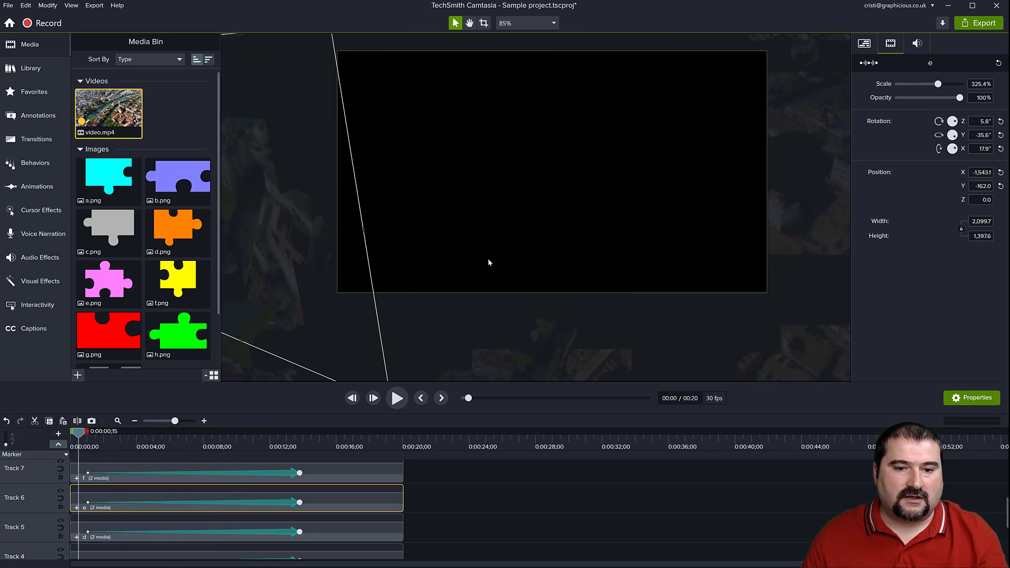
Tilt puzzle piece i in 3D outside the canvas's lower-right corner.
{"action": "scroll", "coordinate": [488, 262], "scroll_direction": "down", "scroll_amount": 4}
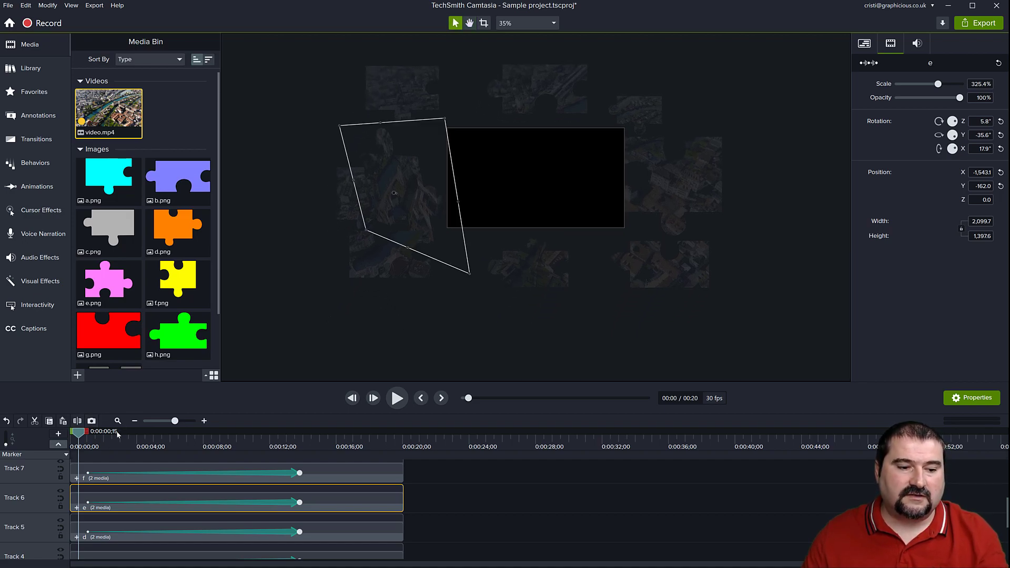
{"action": "left_click", "coordinate": [650, 278]}
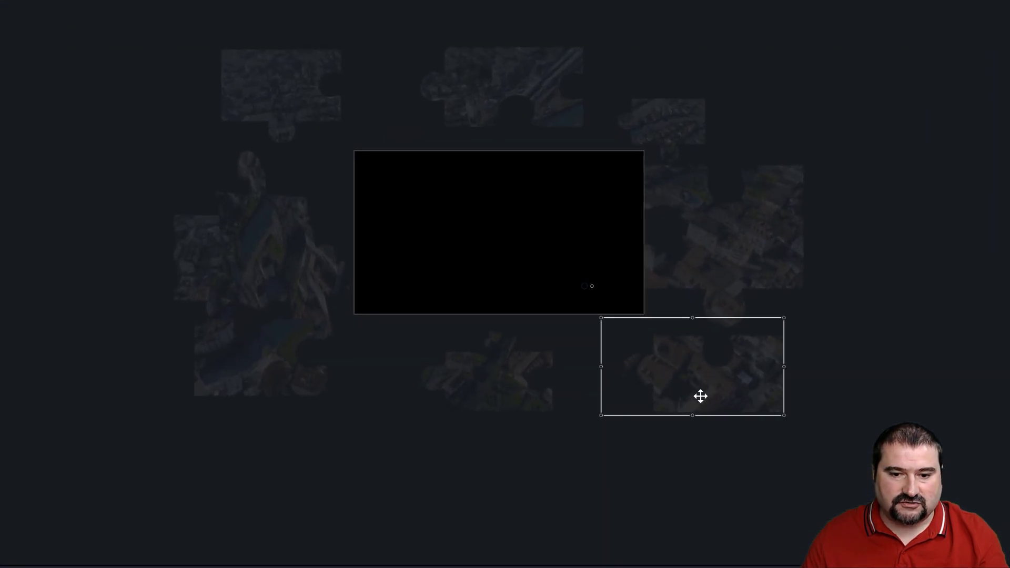
{"action": "left_click_drag", "start_coordinate": [700, 396], "coordinate": [708, 402]}
{"action": "left_click_drag", "start_coordinate": [669, 360], "coordinate": [701, 397]}
Select puzzle piece f beyond the canvas's right edge.
{"action": "left_click", "coordinate": [725, 251]}
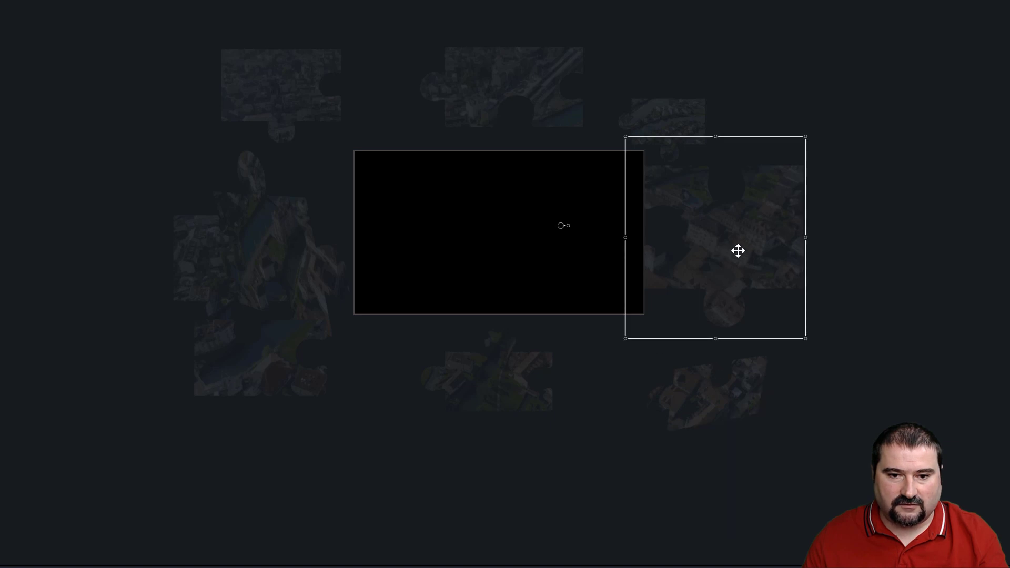
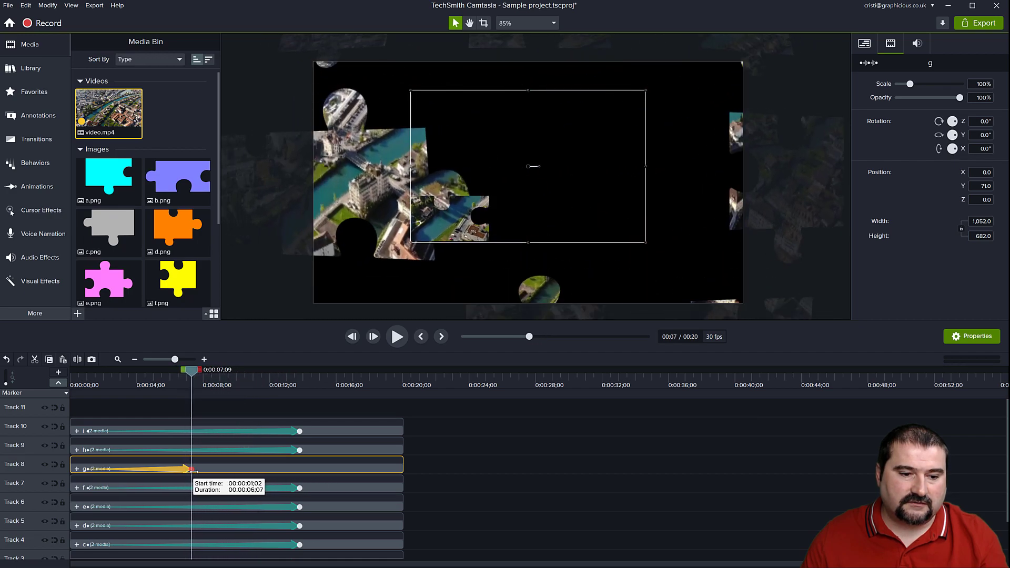
End puzzle piece g's animation at about 0:00:08;20 and move its track down below puzzle piece c's track.
{"action": "left_click_drag", "start_coordinate": [210, 367], "coordinate": [180, 374]}
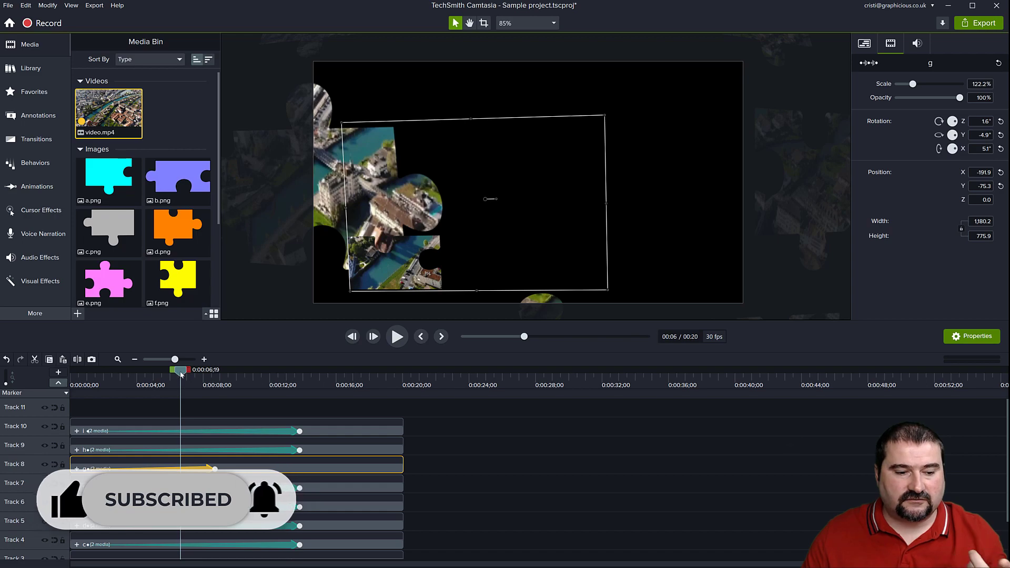
{"action": "left_click_drag", "start_coordinate": [182, 376], "coordinate": [220, 393]}
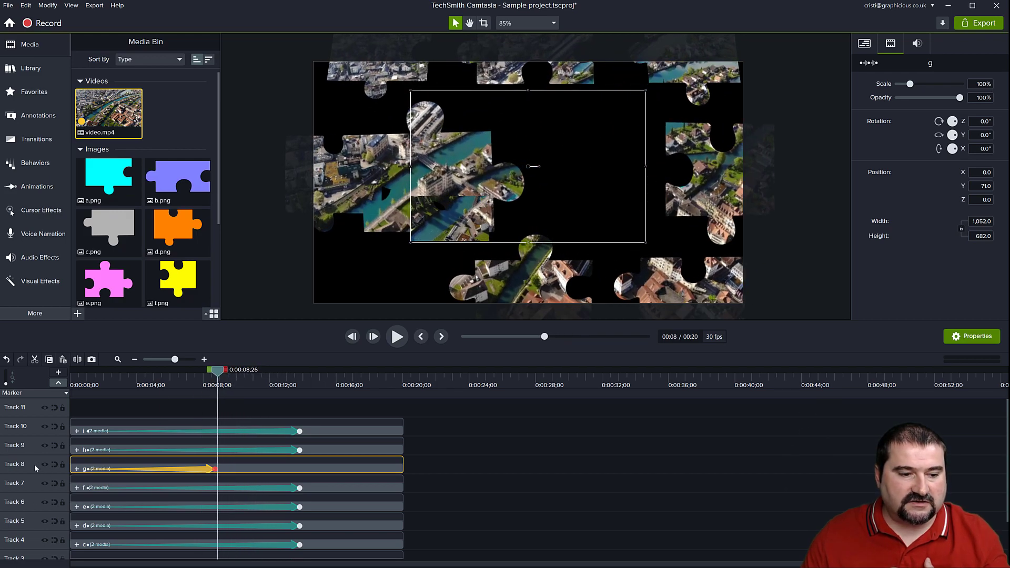
{"action": "left_click_drag", "start_coordinate": [33, 467], "coordinate": [33, 536]}
Near 0:00:13;05, toggle the visibility of tracks 10, 9, 8 and 7 to identify which puzzle piece each holds.
{"action": "left_click_drag", "start_coordinate": [218, 374], "coordinate": [288, 387]}
{"action": "left_click", "coordinate": [515, 172]}
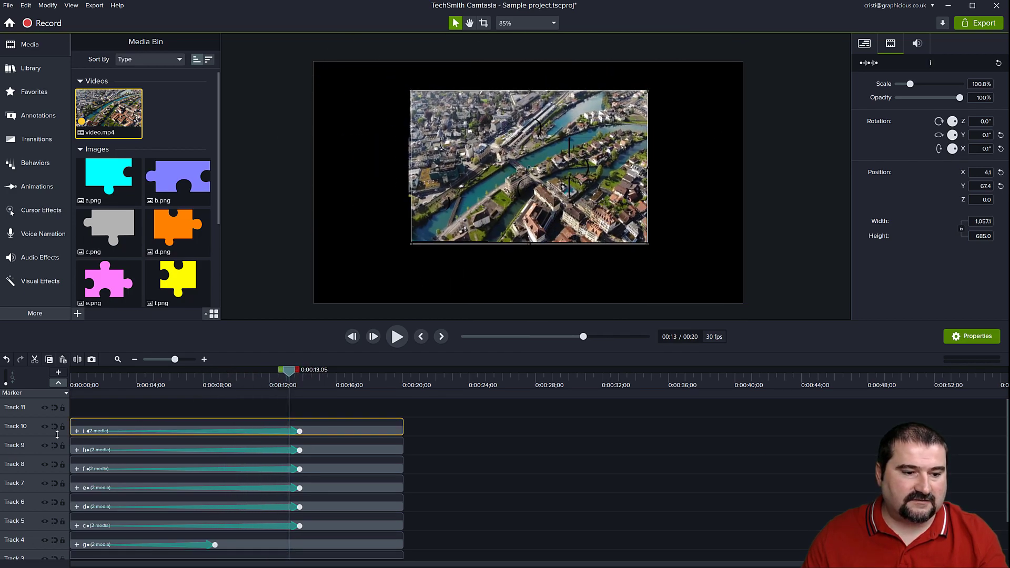
{"action": "left_click", "coordinate": [45, 428]}
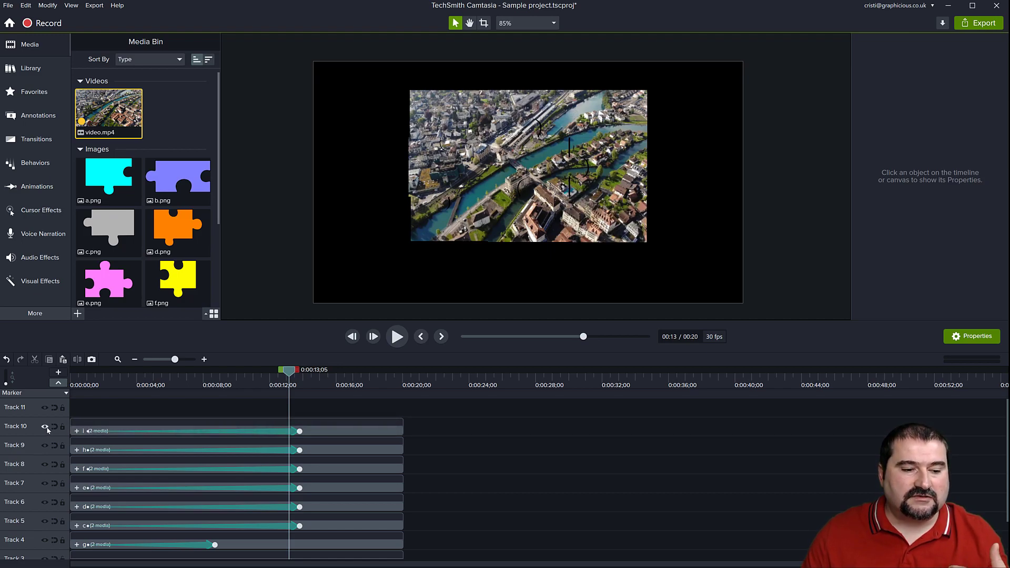
{"action": "left_click", "coordinate": [45, 445]}
{"action": "left_click", "coordinate": [45, 446]}
{"action": "left_click", "coordinate": [45, 464]}
{"action": "left_click", "coordinate": [45, 464]}
{"action": "left_click", "coordinate": [45, 483]}
{"action": "left_click", "coordinate": [45, 483]}
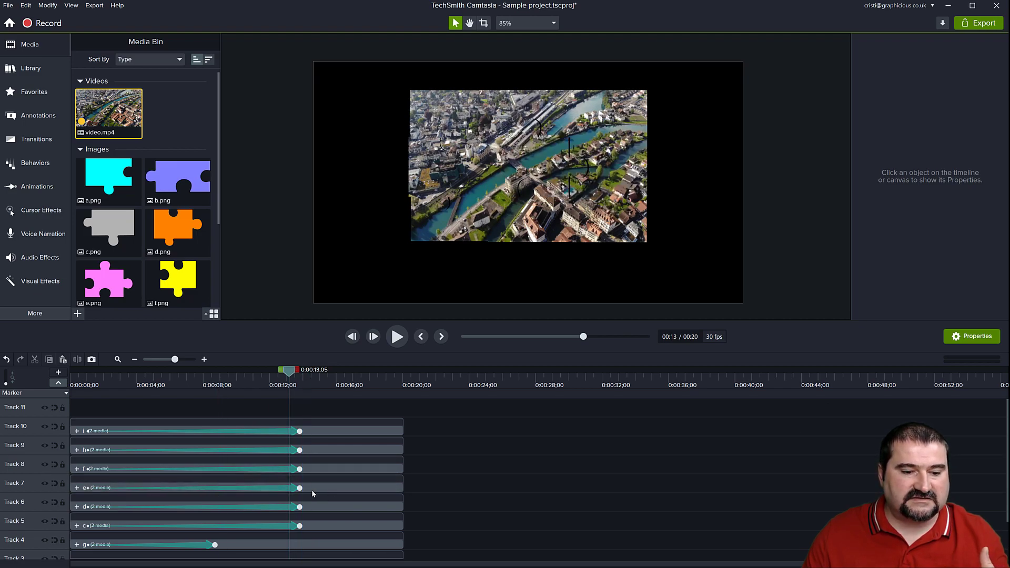
Shorten puzzle piece e's animation to a duration of 4 seconds.
{"action": "left_click_drag", "start_coordinate": [298, 489], "coordinate": [151, 489]}
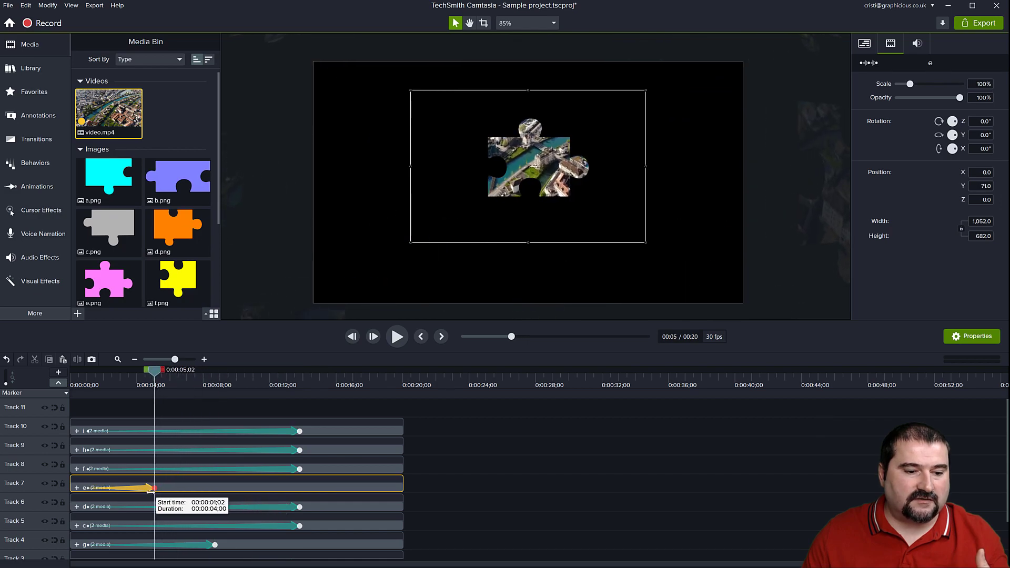
{"action": "left_click_drag", "start_coordinate": [154, 372], "coordinate": [136, 400]}
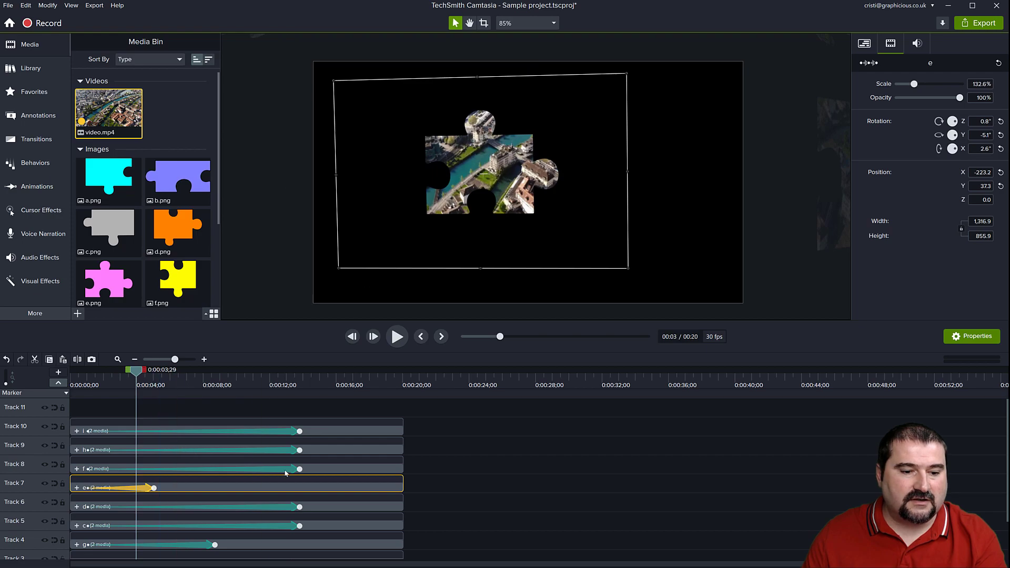
Shorten puzzle piece f's animation and stagger the others, starting h and d at about 3 seconds and i and c at about 4 seconds.
{"action": "left_click_drag", "start_coordinate": [299, 469], "coordinate": [215, 468]}
{"action": "left_click_drag", "start_coordinate": [295, 452], "coordinate": [246, 431]}
{"action": "left_click_drag", "start_coordinate": [298, 507], "coordinate": [288, 527]}
{"action": "left_click_drag", "start_coordinate": [273, 373], "coordinate": [181, 389]}
Shorten puzzle piece f's animation to a duration of 6;14, ending at 0:00:06;24.
{"action": "left_click", "coordinate": [644, 182]}
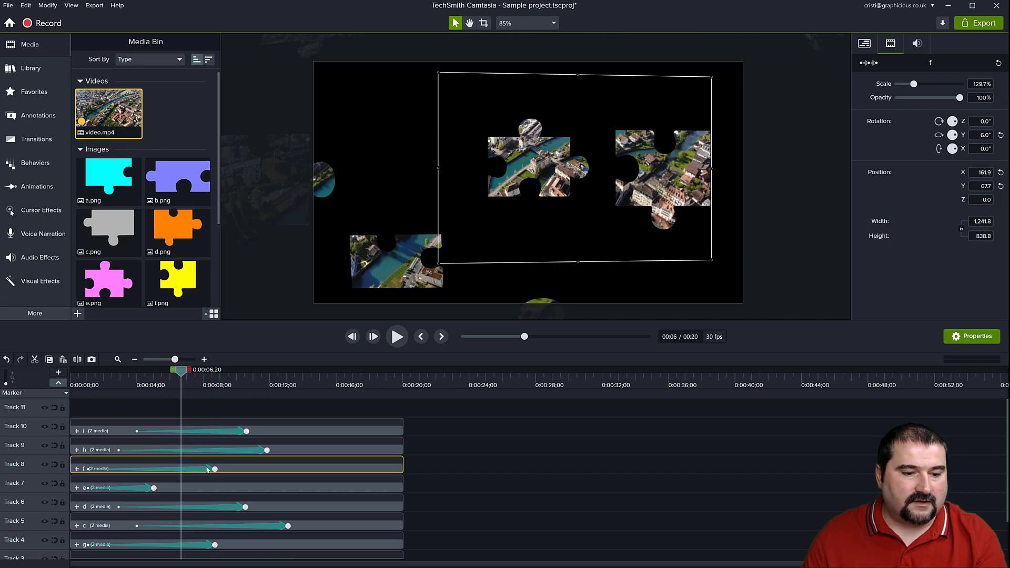
{"action": "left_click_drag", "start_coordinate": [214, 469], "coordinate": [180, 469]}
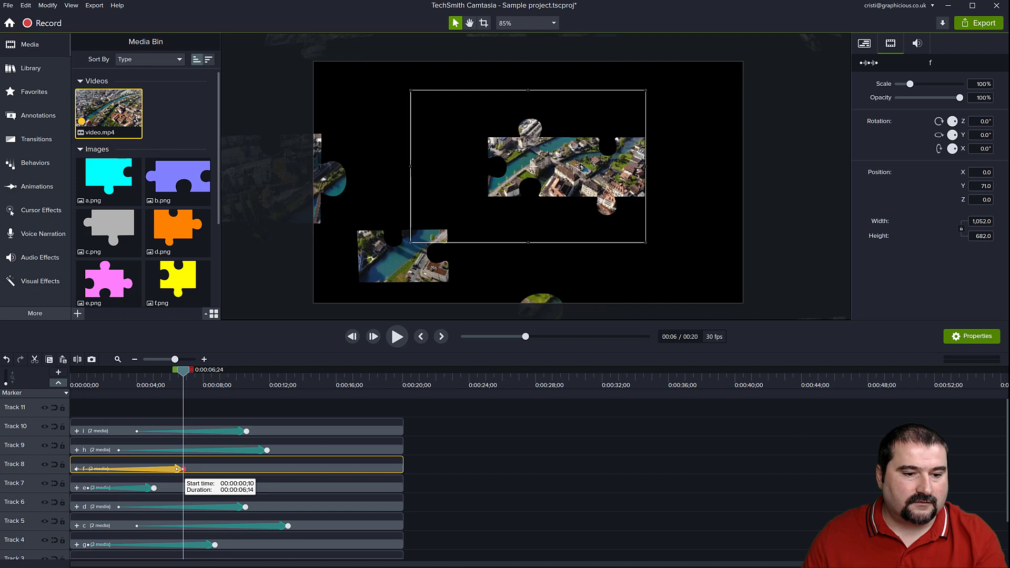
{"action": "left_click_drag", "start_coordinate": [190, 385], "coordinate": [310, 402]}
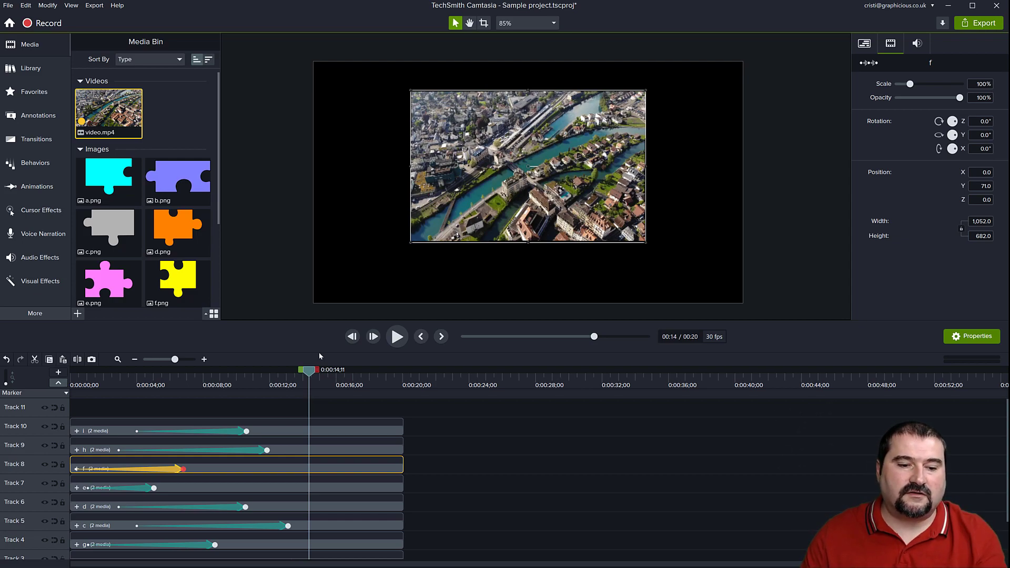
Preview the assembly from the start and retime puzzle piece i's animation to start at 2;27 with a duration of 5;09.
{"action": "left_click_drag", "start_coordinate": [309, 373], "coordinate": [72, 379]}
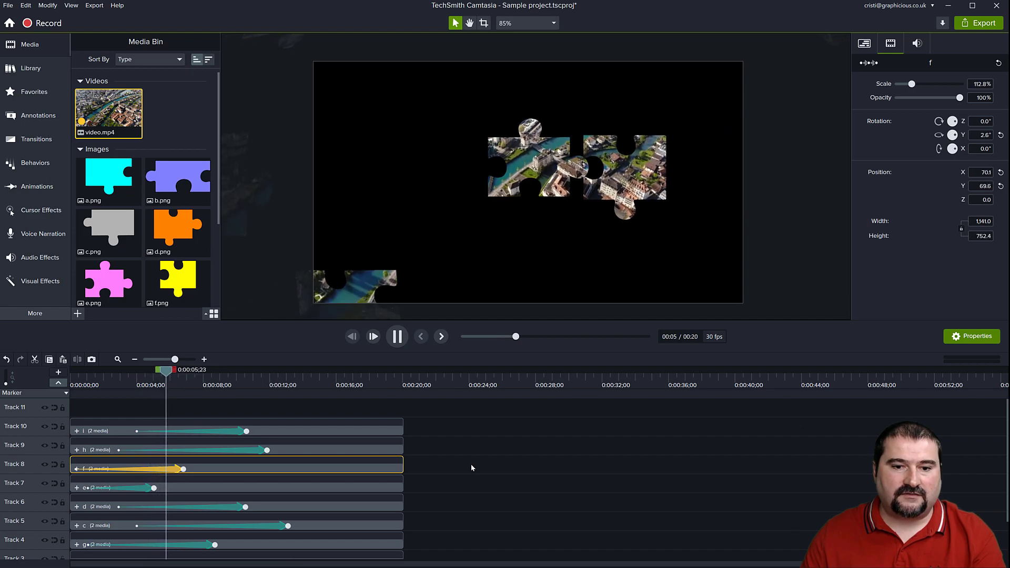
{"action": "key", "text": "space"}
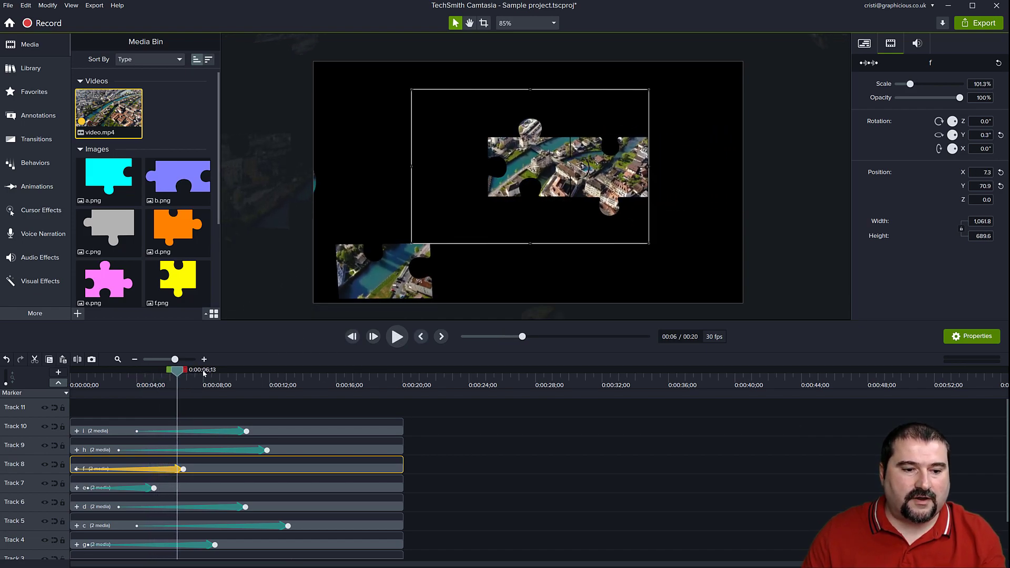
{"action": "mouse_move", "coordinate": [179, 372]}
{"action": "left_mouse_down"}
{"action": "mouse_move", "coordinate": [141, 371]}
{"action": "mouse_move", "coordinate": [161, 378]}
{"action": "left_mouse_up"}
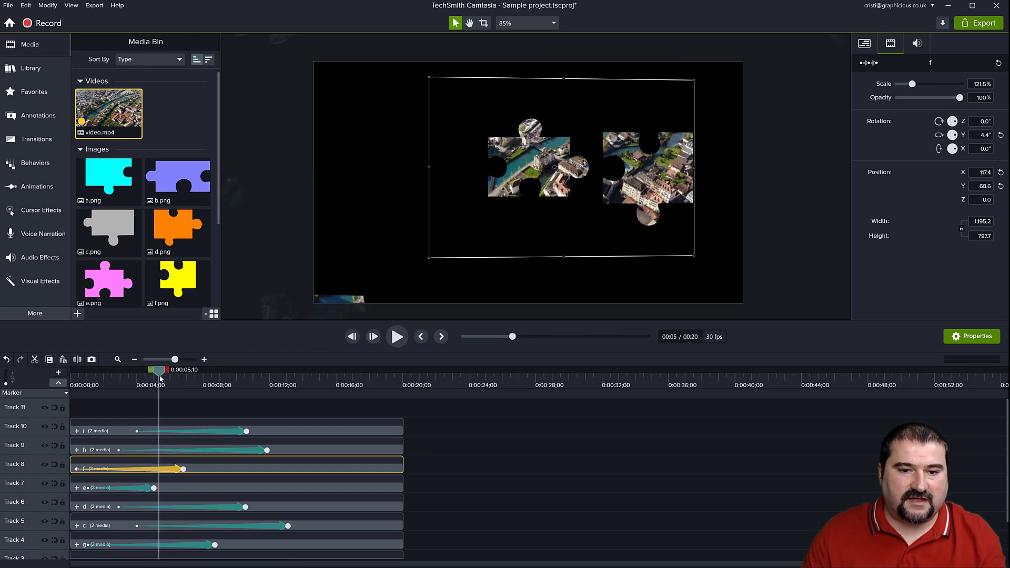
{"action": "left_click", "coordinate": [220, 432]}
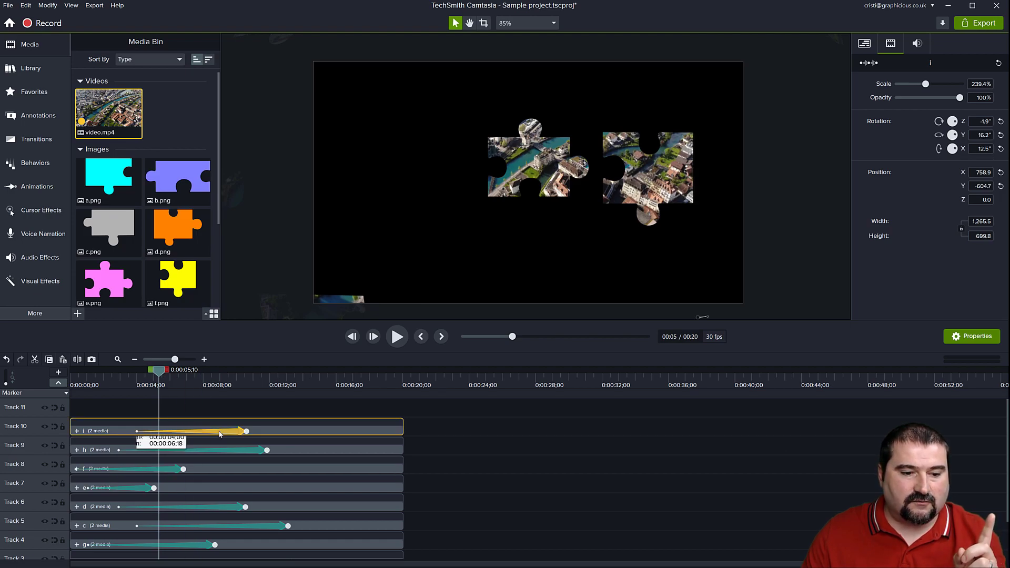
{"action": "mouse_move", "coordinate": [211, 434]}
{"action": "left_mouse_down"}
{"action": "mouse_move", "coordinate": [178, 436]}
{"action": "mouse_move", "coordinate": [196, 433]}
{"action": "left_mouse_up"}
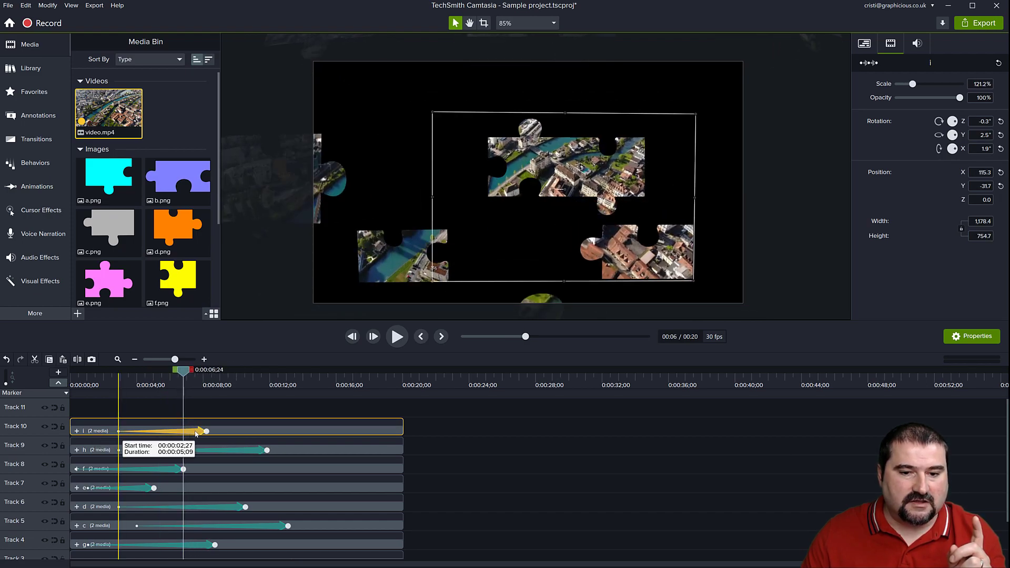
{"action": "left_click_drag", "start_coordinate": [184, 373], "coordinate": [207, 386]}
Delay puzzle piece d's animation to start at about 4 seconds and puzzle piece c's to start at about 6 seconds.
{"action": "left_click_drag", "start_coordinate": [231, 505], "coordinate": [260, 526]}
{"action": "left_click_drag", "start_coordinate": [127, 526], "coordinate": [169, 525]}
{"action": "left_click_drag", "start_coordinate": [175, 386], "coordinate": [300, 390]}
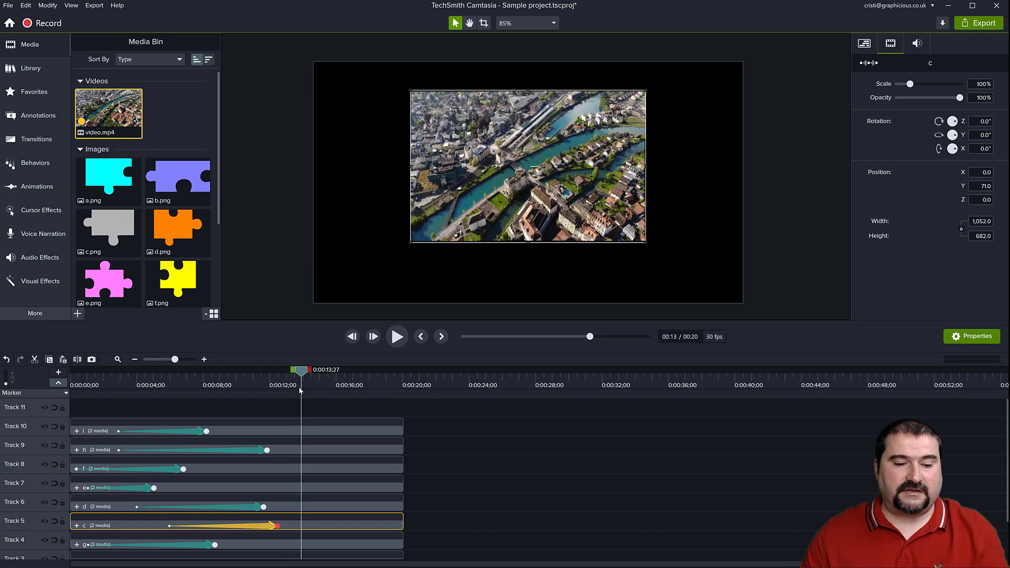
Examine the seams between the assembled puzzle pieces at 0:00:15;16, with the canvas enlarged to 150%.
{"action": "scroll", "coordinate": [463, 476], "scroll_direction": "down", "scroll_amount": 3}
{"action": "left_click_drag", "start_coordinate": [305, 372], "coordinate": [330, 371]}
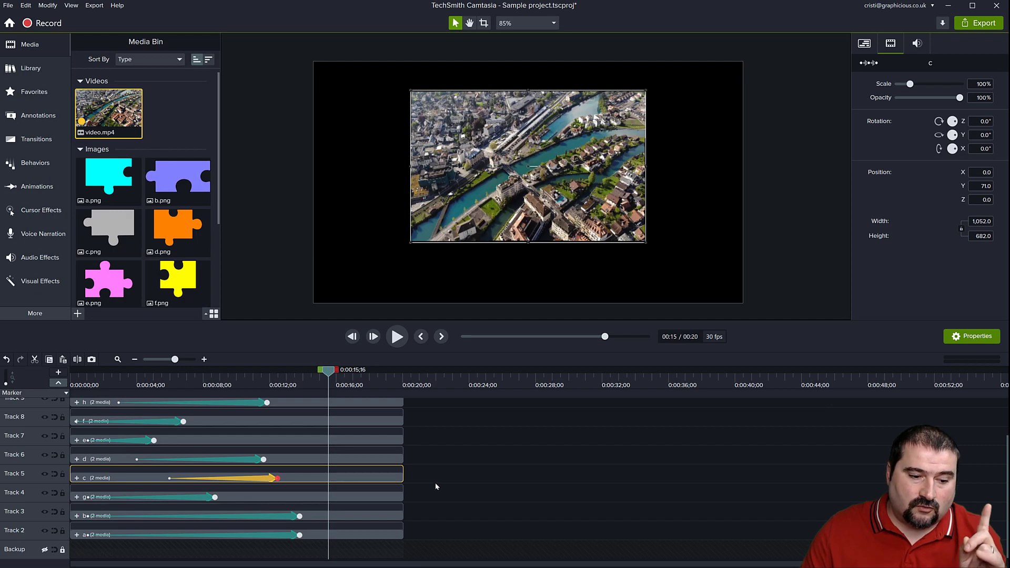
{"action": "left_click", "coordinate": [414, 536]}
{"action": "scroll", "coordinate": [423, 531], "scroll_direction": "up", "scroll_amount": 2}
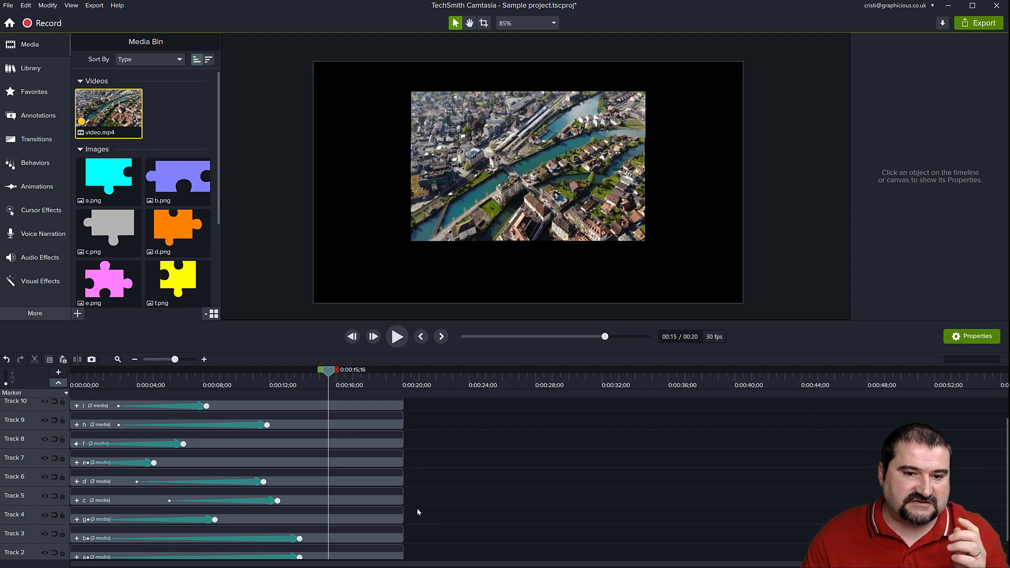
{"action": "scroll", "coordinate": [515, 156], "scroll_direction": "up", "scroll_amount": 3}
{"action": "scroll", "coordinate": [518, 152], "scroll_direction": "down", "scroll_amount": 1}
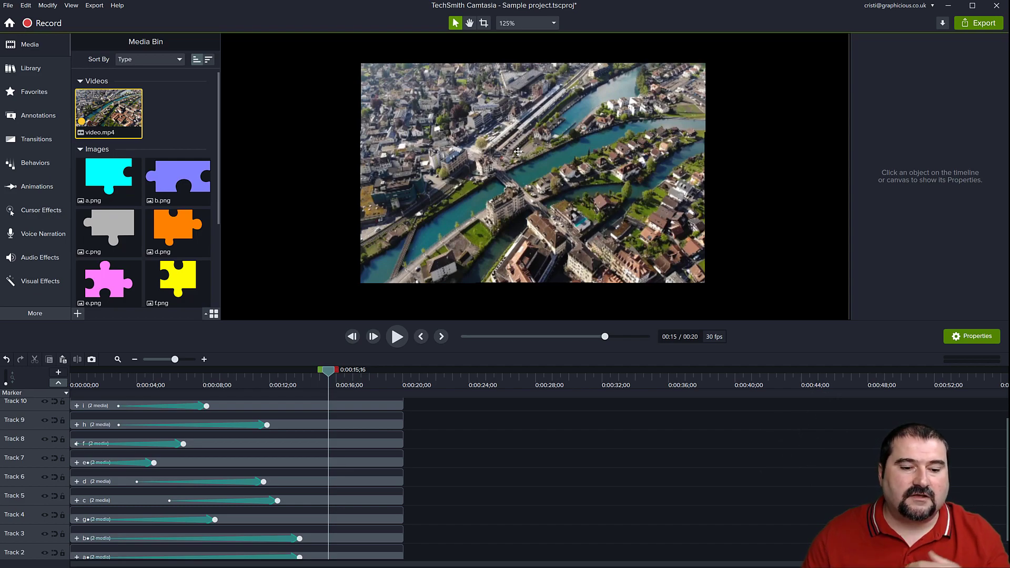
{"action": "scroll", "coordinate": [498, 287], "scroll_direction": "down", "scroll_amount": 2}
{"action": "scroll", "coordinate": [471, 440], "scroll_direction": "up", "scroll_amount": 1}
{"action": "scroll", "coordinate": [500, 255], "scroll_direction": "up", "scroll_amount": 3}
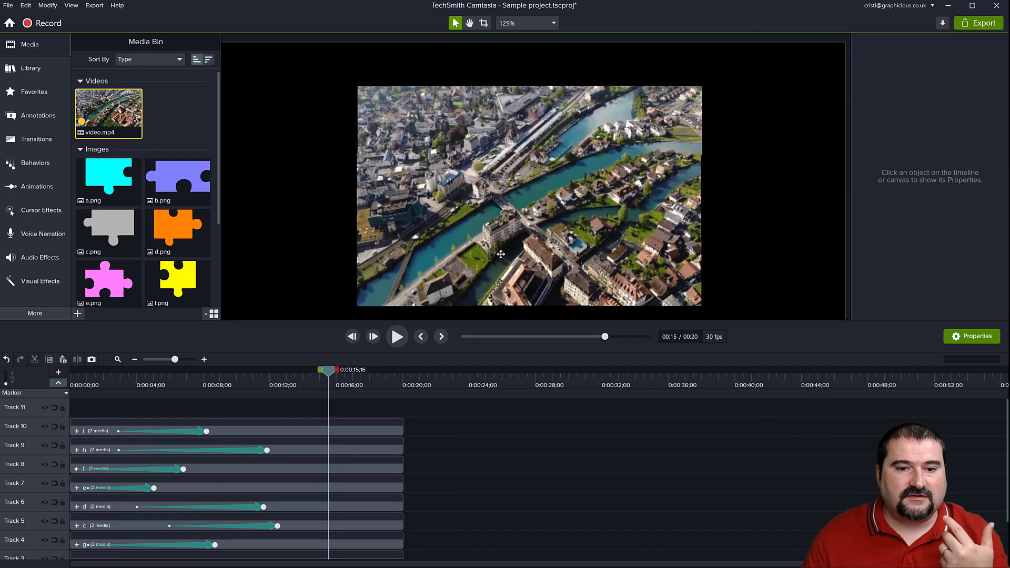
{"action": "scroll", "coordinate": [482, 473], "scroll_direction": "down", "scroll_amount": 3}
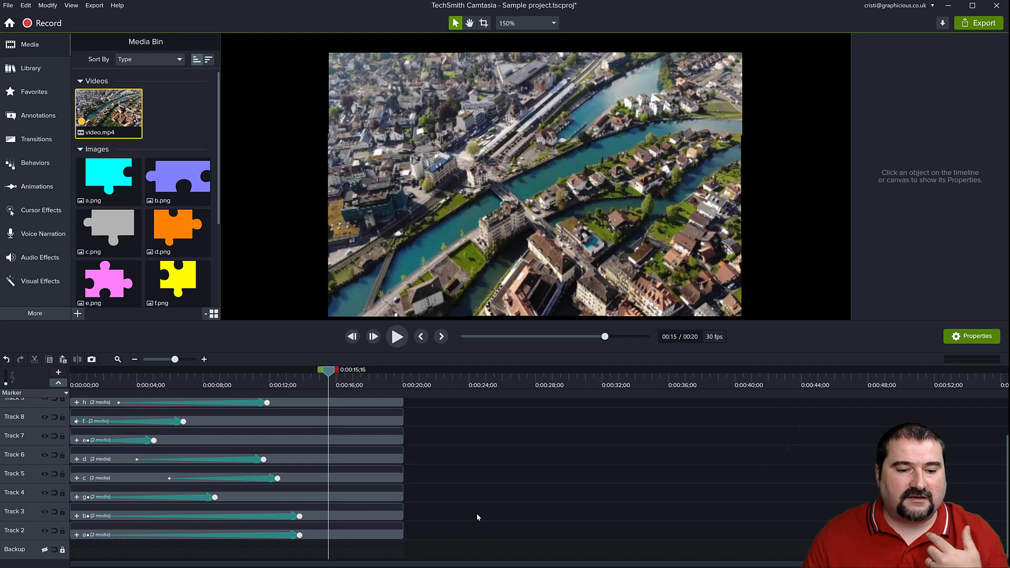
Show and unlock the Backup track and select its full video clip.
{"action": "left_click", "coordinate": [45, 550]}
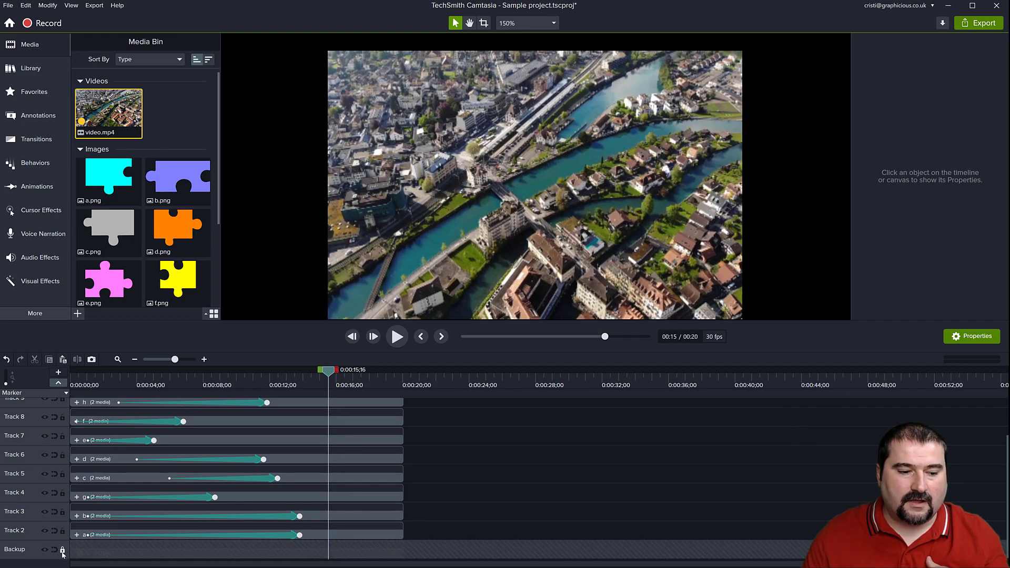
{"action": "left_click", "coordinate": [62, 551]}
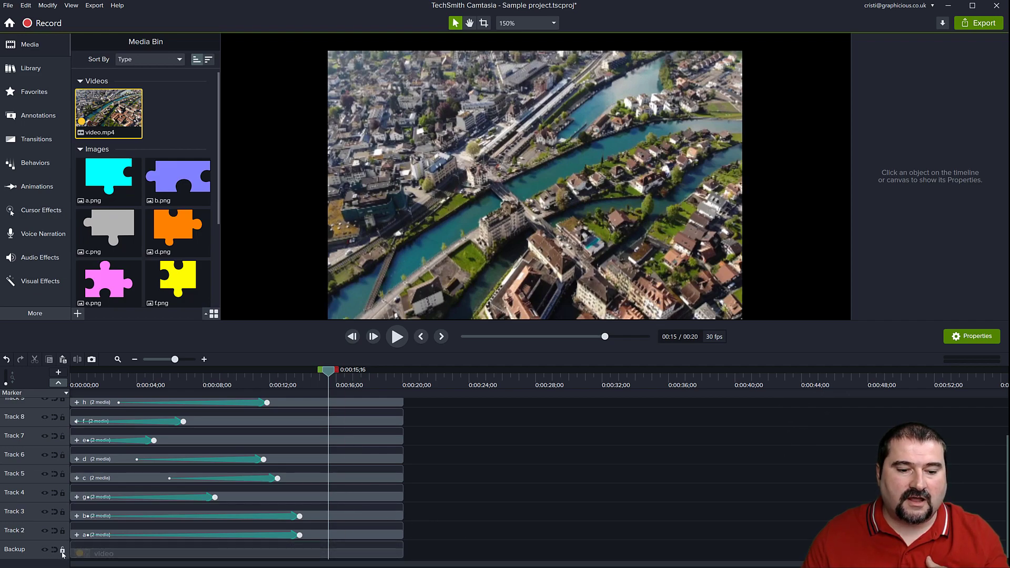
{"action": "left_click", "coordinate": [148, 554]}
Select all nine puzzle-piece groups and trim their ends together to about 0:00:15;21.
{"action": "left_click_drag", "start_coordinate": [331, 372], "coordinate": [325, 392]}
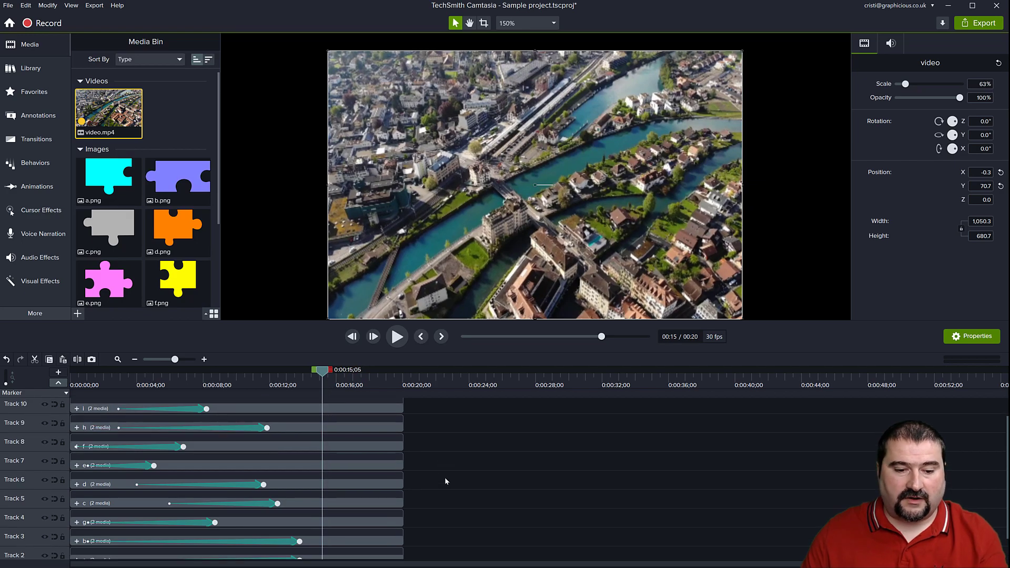
{"action": "left_click_drag", "start_coordinate": [417, 519], "coordinate": [337, 459]}
{"action": "scroll", "coordinate": [381, 446], "scroll_direction": "down", "scroll_amount": 3}
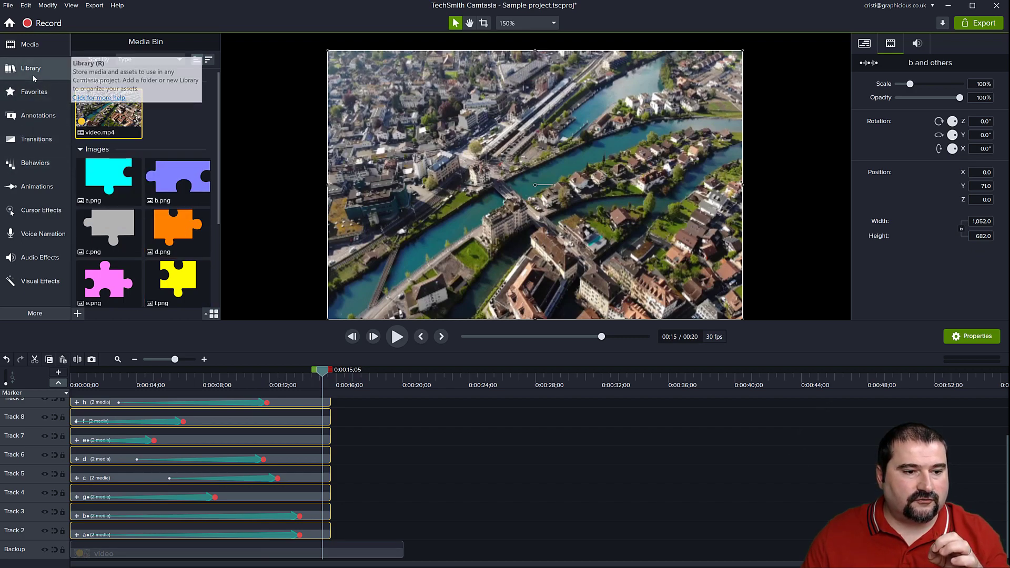
Apply the Fade transition to the ends of all selected puzzle-piece groups and preview the sequence from the start.
{"action": "left_click", "coordinate": [36, 141]}
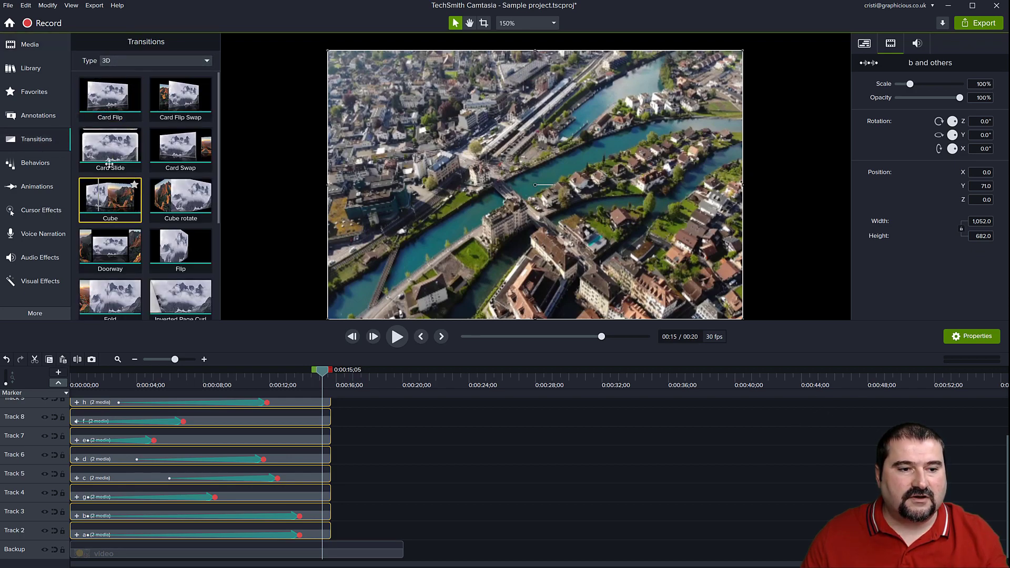
{"action": "scroll", "coordinate": [127, 157], "scroll_direction": "down", "scroll_amount": 5}
{"action": "left_click_drag", "start_coordinate": [180, 151], "coordinate": [327, 447]}
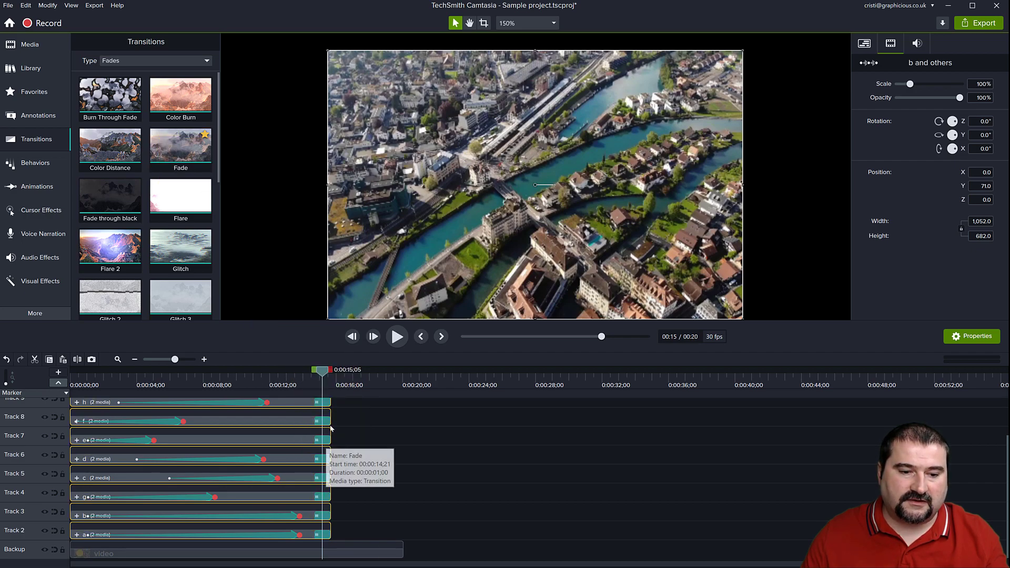
{"action": "left_click_drag", "start_coordinate": [323, 373], "coordinate": [384, 406]}
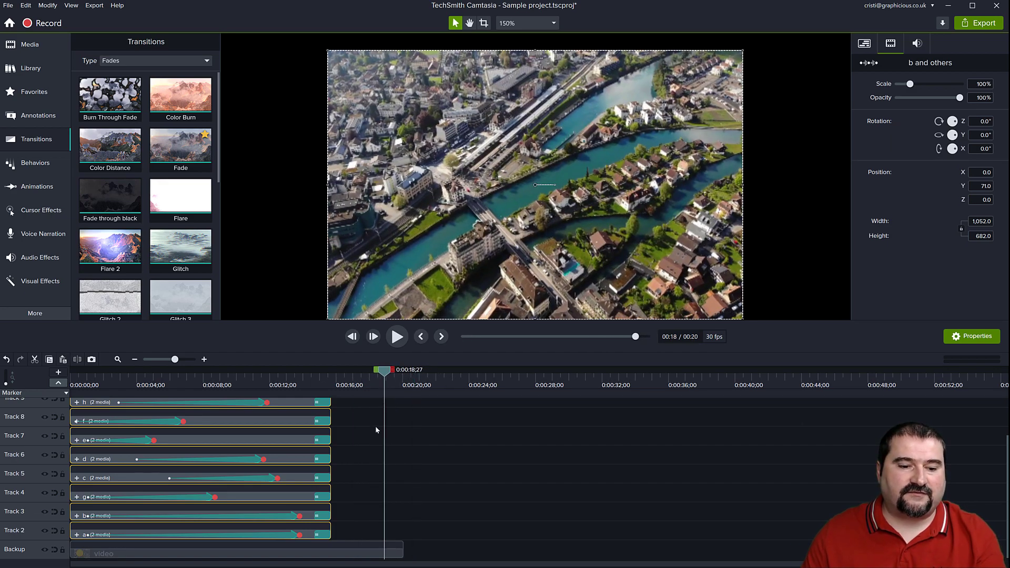
{"action": "scroll", "coordinate": [442, 223], "scroll_direction": "down", "scroll_amount": 1}
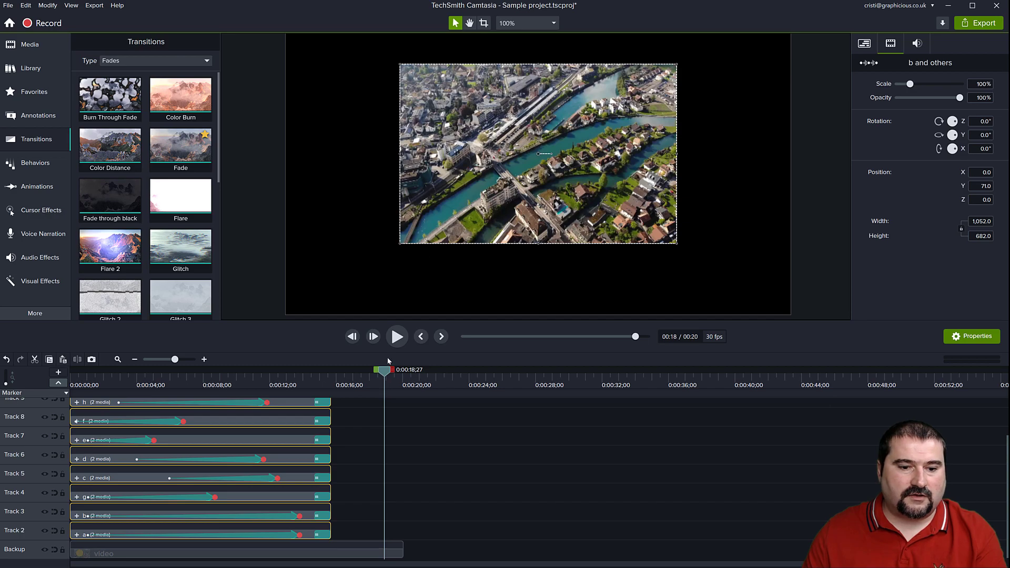
{"action": "left_click_drag", "start_coordinate": [340, 379], "coordinate": [49, 385]}
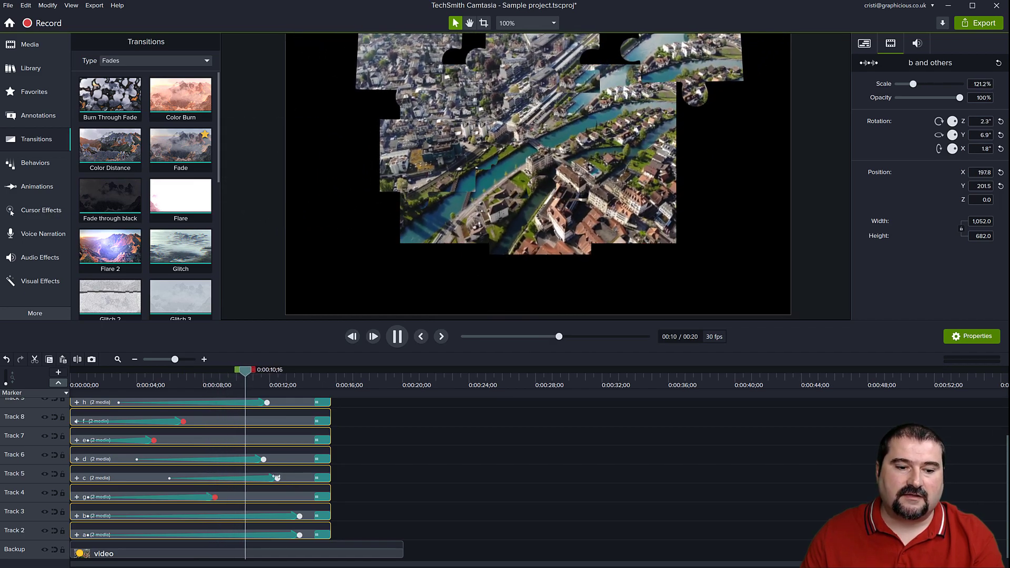
Trim the start of the full video clip on the Backup track to about 0:00:14;10, just before the puzzle groups fade out.
{"action": "left_click_drag", "start_coordinate": [259, 373], "coordinate": [310, 378]}
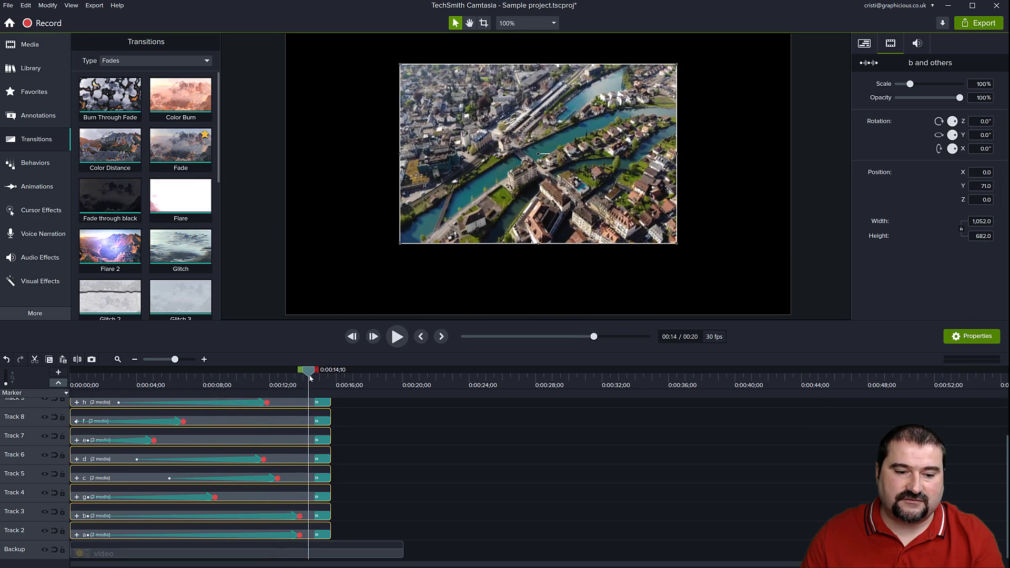
{"action": "left_click", "coordinate": [388, 467]}
{"action": "left_click", "coordinate": [312, 556]}
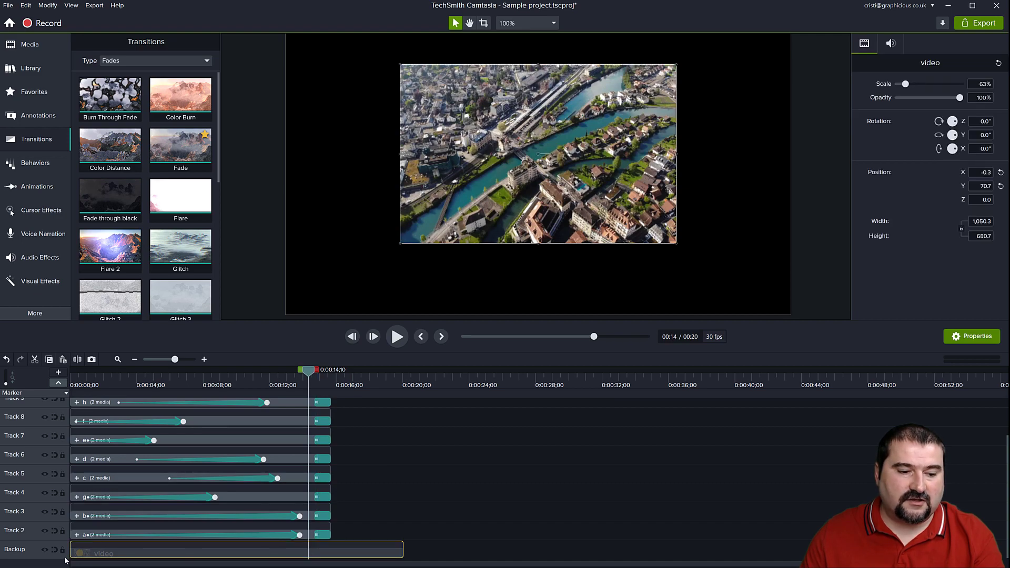
{"action": "left_click_drag", "start_coordinate": [69, 554], "coordinate": [125, 557]}
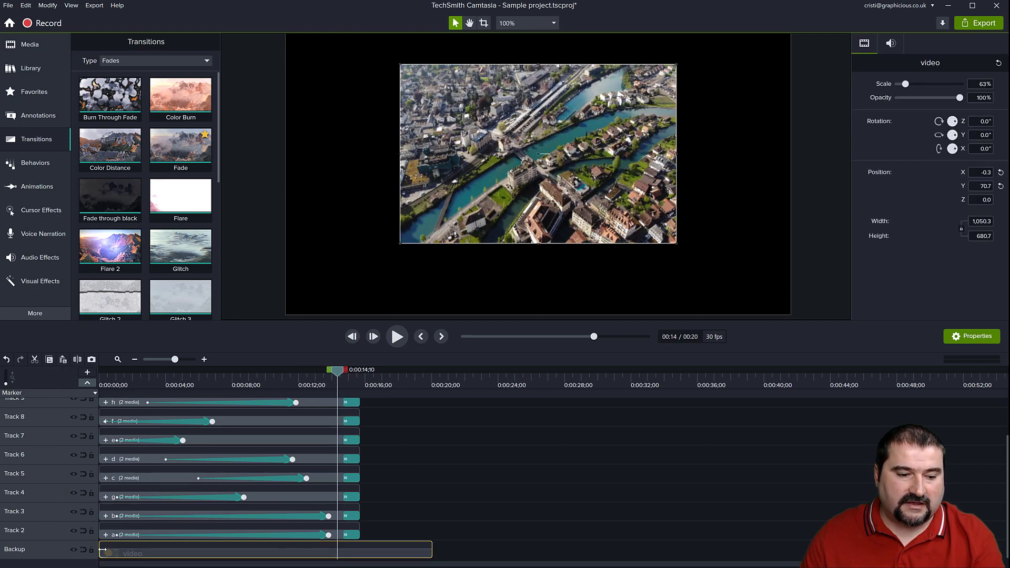
{"action": "left_click_drag", "start_coordinate": [339, 552], "coordinate": [334, 552]}
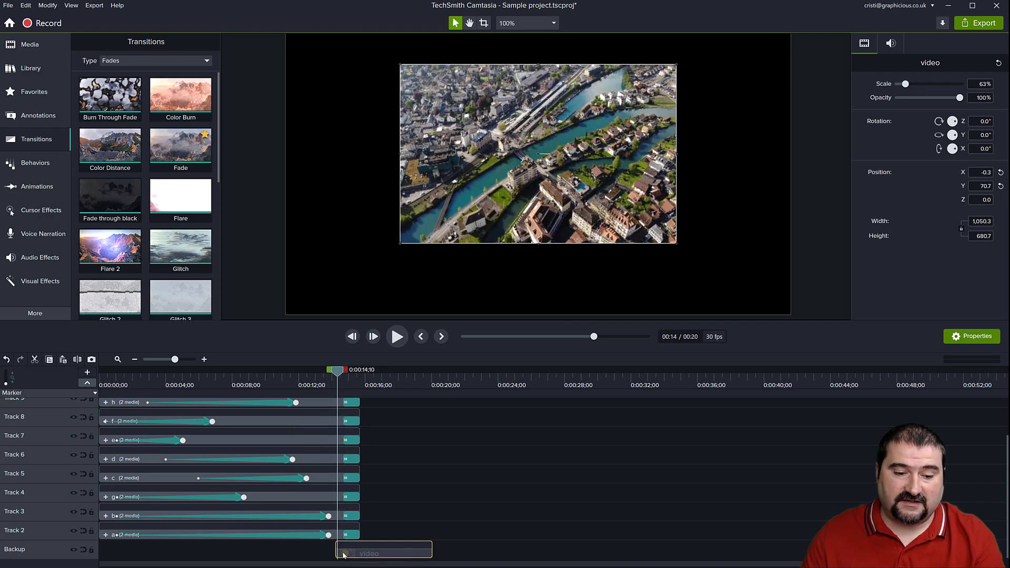
{"action": "scroll", "coordinate": [348, 553], "scroll_direction": "up", "scroll_amount": 3}
{"action": "left_click_drag", "start_coordinate": [676, 373], "coordinate": [901, 397]}
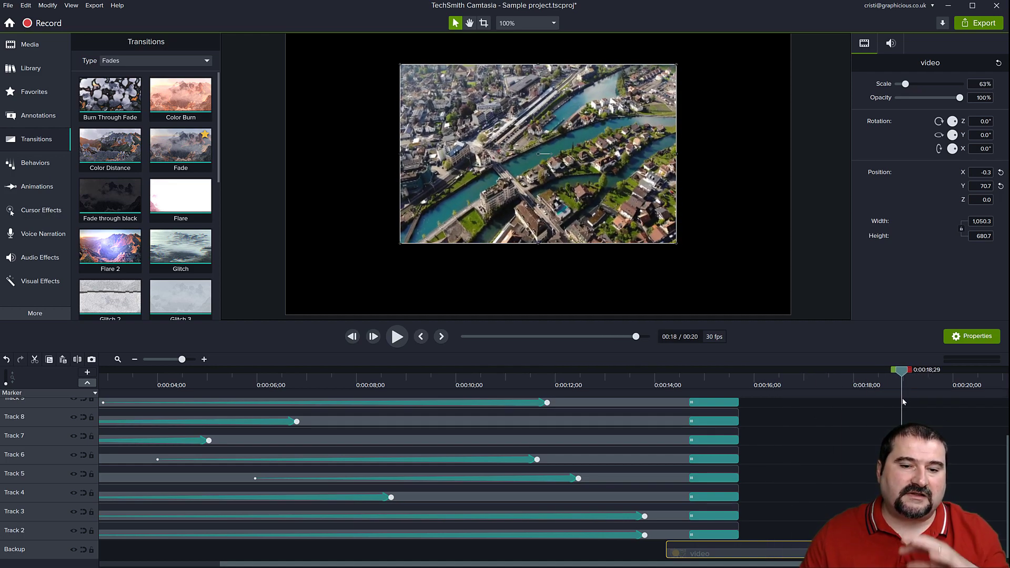
Select the puzzle groups on Tracks 2 to 4 and shift their fly-in animations earlier, ending Tracks 2 and 3 at about 0:00:09;21.
{"action": "left_click_drag", "start_coordinate": [902, 399], "coordinate": [219, 457]}
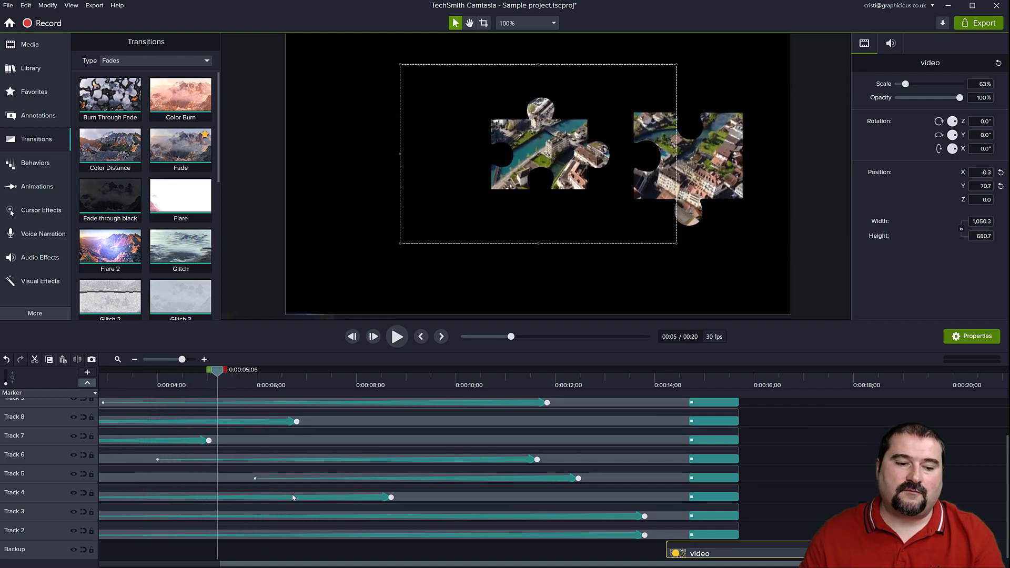
{"action": "scroll", "coordinate": [295, 498], "scroll_direction": "down", "scroll_amount": 5}
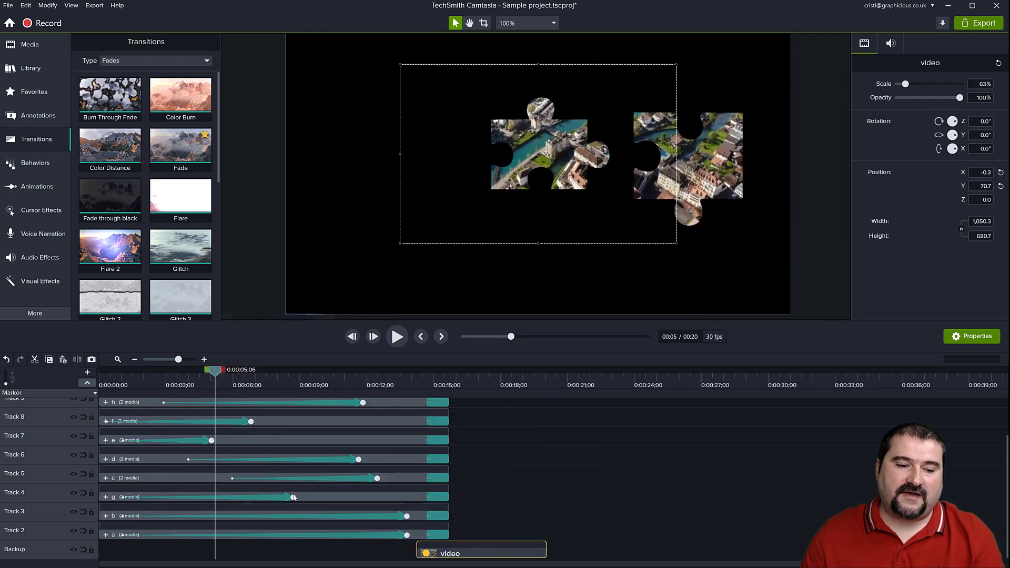
{"action": "left_click", "coordinate": [312, 533]}
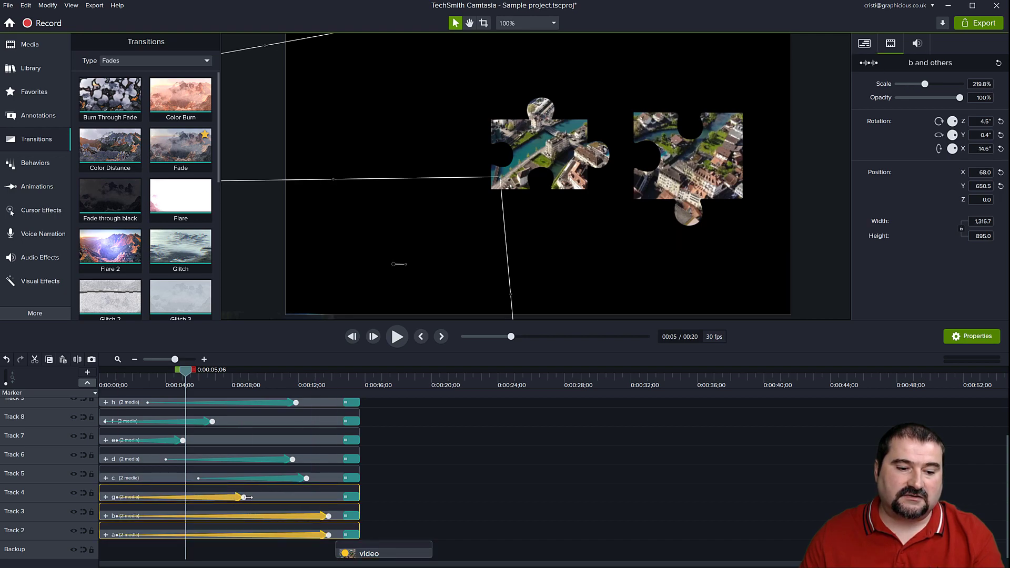
{"action": "left_click_drag", "start_coordinate": [330, 516], "coordinate": [255, 515]}
Move the animations of groups c and d earlier, end group b's at about 0:00:07;14, and preview the timing.
{"action": "left_click", "coordinate": [300, 478]}
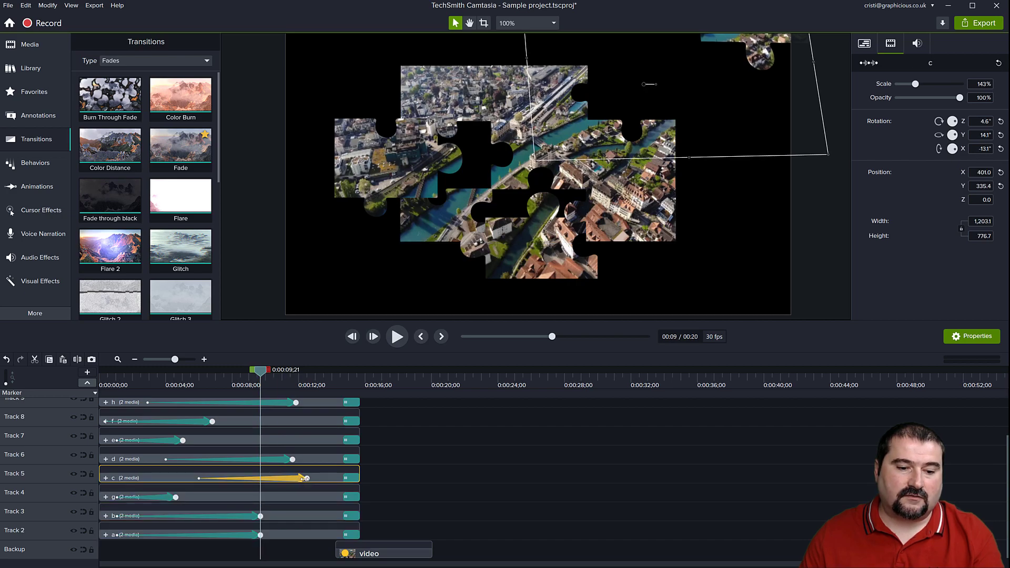
{"action": "left_click_drag", "start_coordinate": [305, 478], "coordinate": [284, 479]}
{"action": "left_click_drag", "start_coordinate": [261, 516], "coordinate": [223, 516]}
{"action": "left_click_drag", "start_coordinate": [271, 480], "coordinate": [253, 467]}
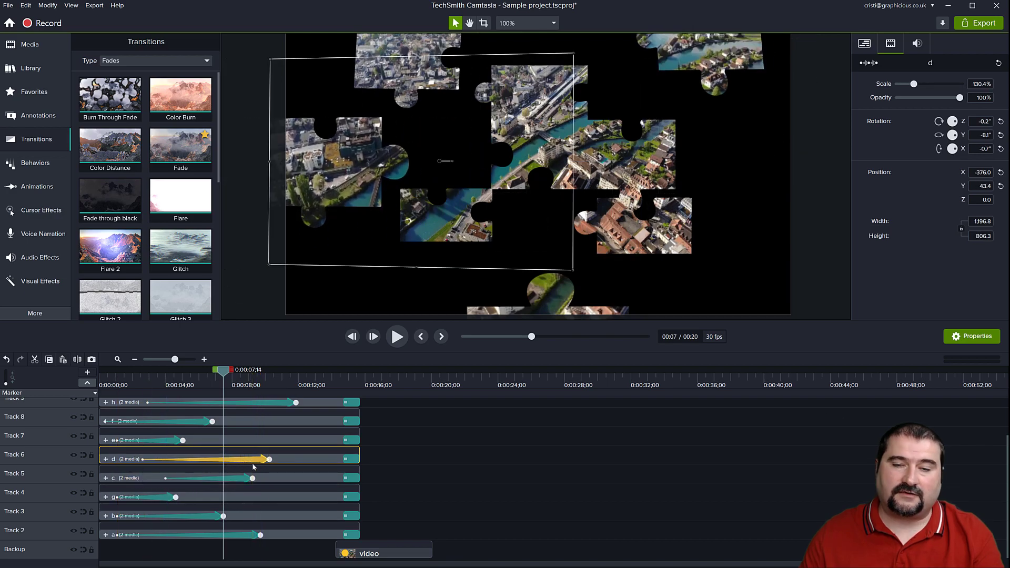
{"action": "left_click_drag", "start_coordinate": [224, 374], "coordinate": [235, 402]}
Apply Motion Blur to all nine selected puzzle-piece groups, set its intensity to 200%, and preview the moving pieces.
{"action": "left_click_drag", "start_coordinate": [386, 520], "coordinate": [108, 382]}
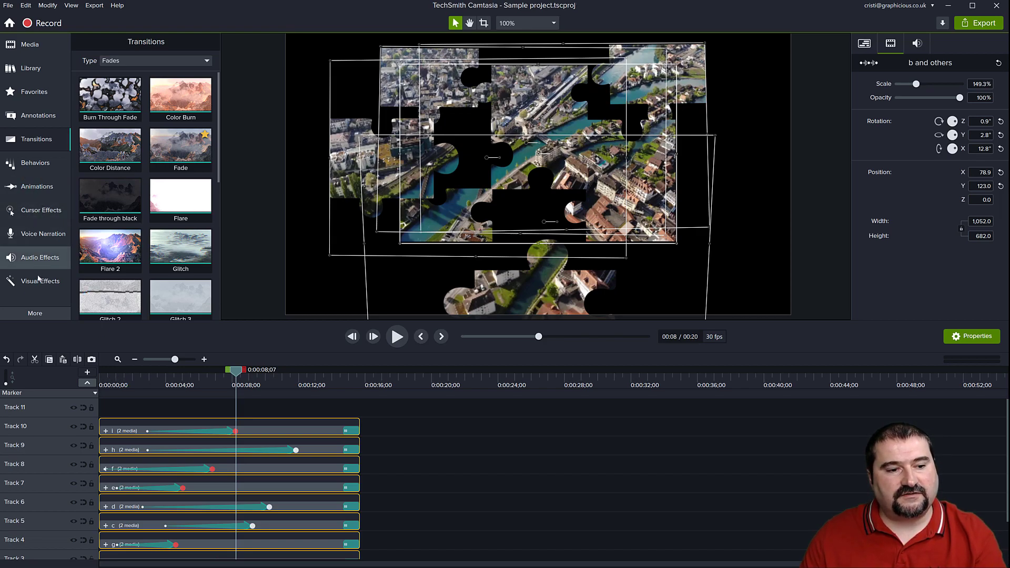
{"action": "left_click", "coordinate": [39, 281]}
{"action": "left_click_drag", "start_coordinate": [115, 244], "coordinate": [285, 429]}
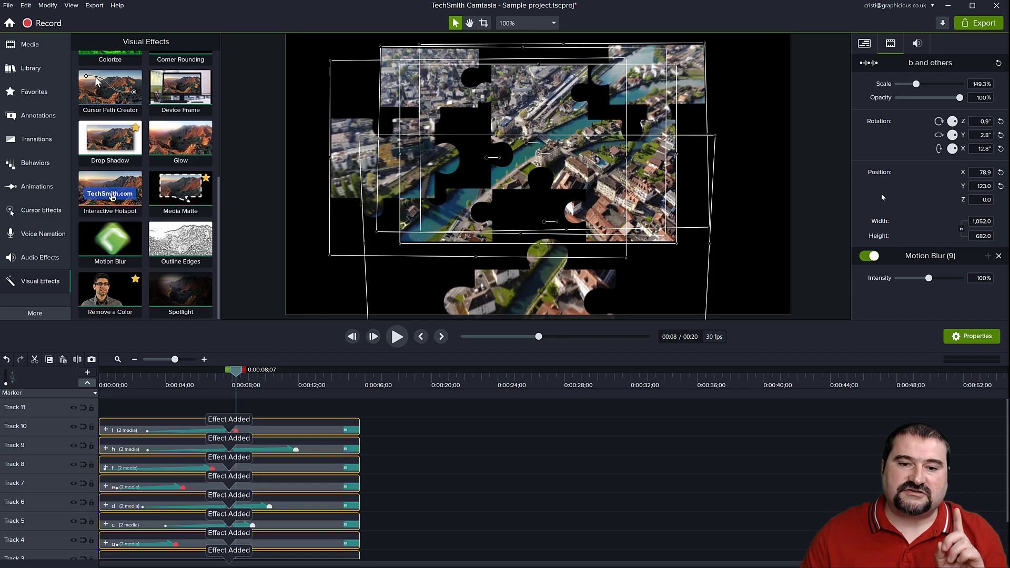
{"action": "left_click_drag", "start_coordinate": [236, 374], "coordinate": [181, 372]}
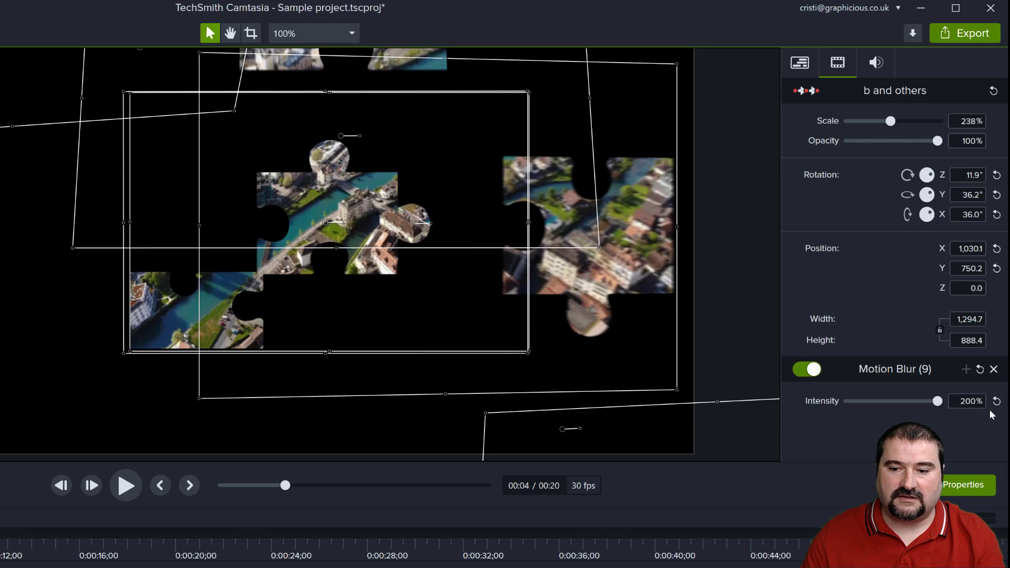
{"action": "left_click_drag", "start_coordinate": [4, 528], "coordinate": [148, 542]}
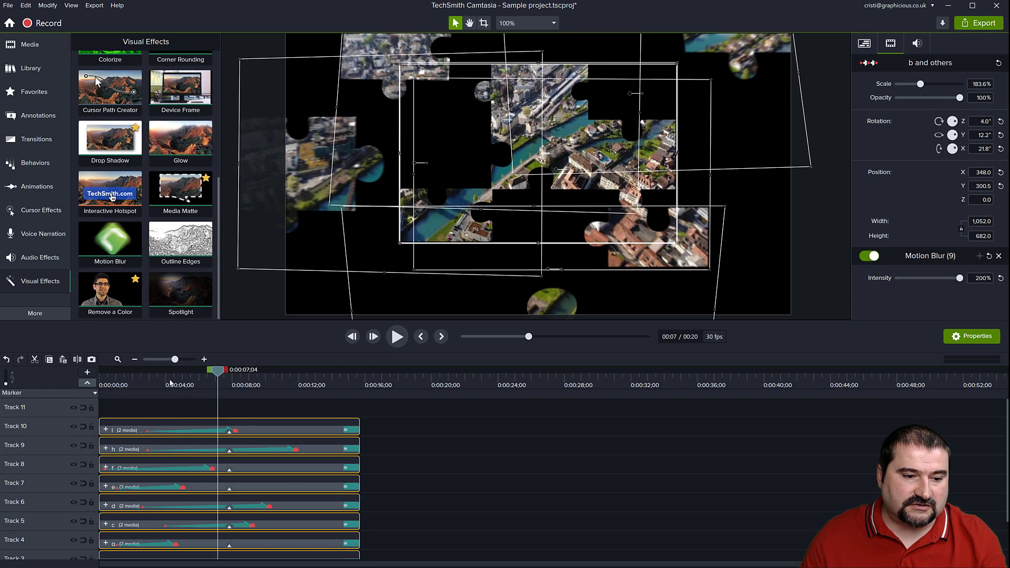
{"action": "left_click", "coordinate": [78, 525]}
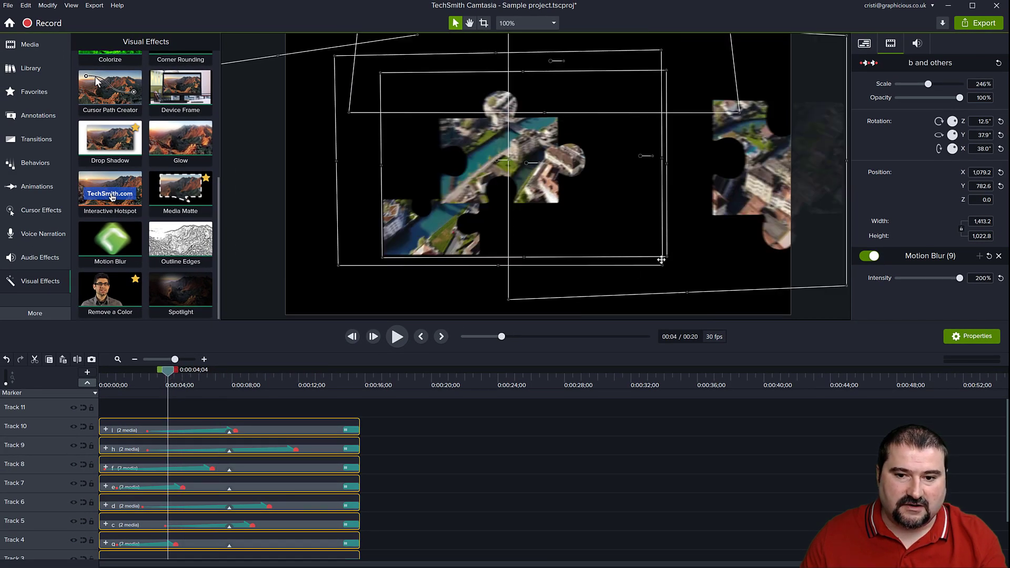
Shorten group f's fly-in animation to end at about 0:00:03;00 and play the sequence from near the start.
{"action": "left_click", "coordinate": [754, 173]}
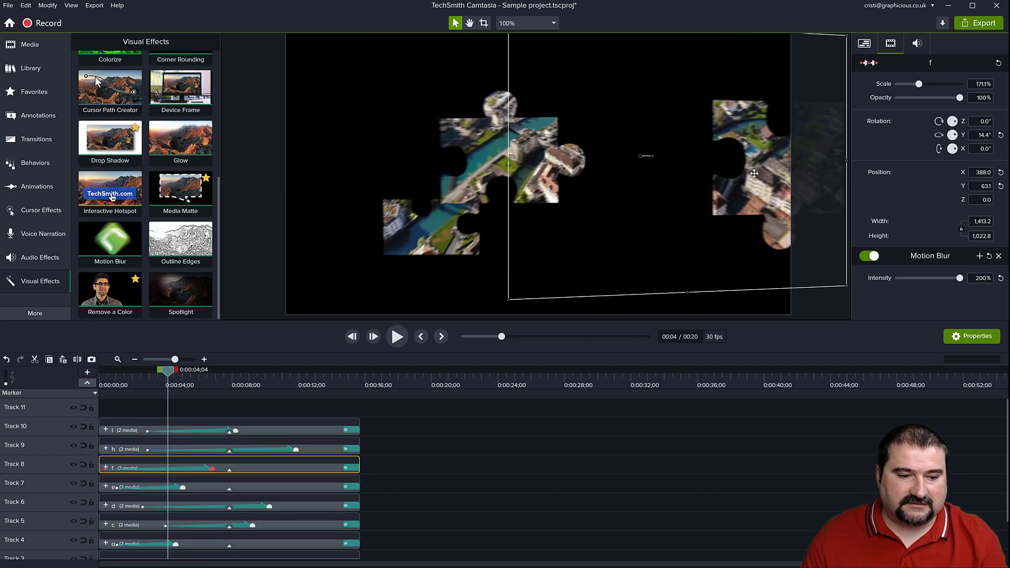
{"action": "left_click_drag", "start_coordinate": [213, 470], "coordinate": [147, 474]}
{"action": "left_click_drag", "start_coordinate": [147, 373], "coordinate": [118, 372]}
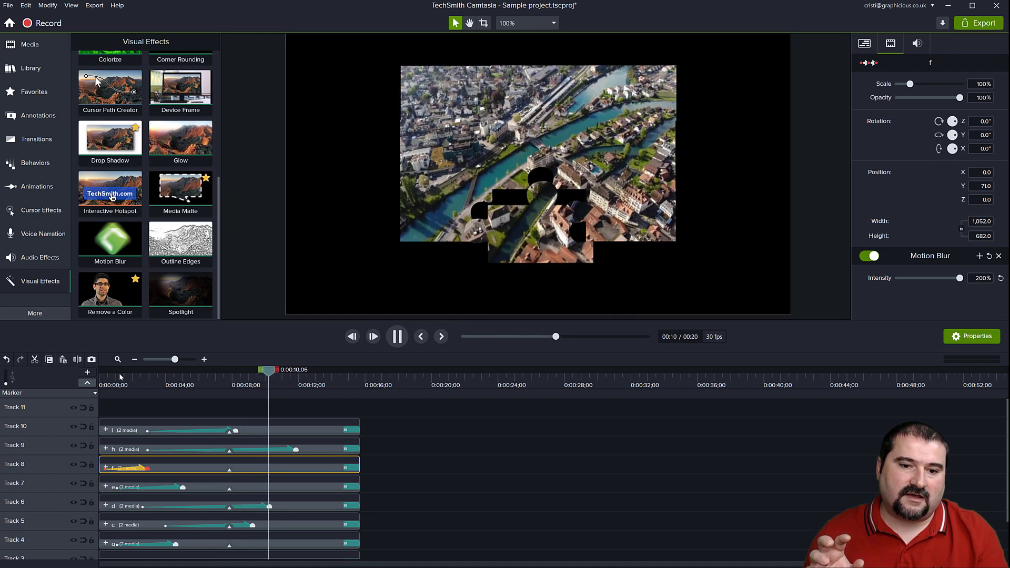
{"action": "key", "text": "space"}
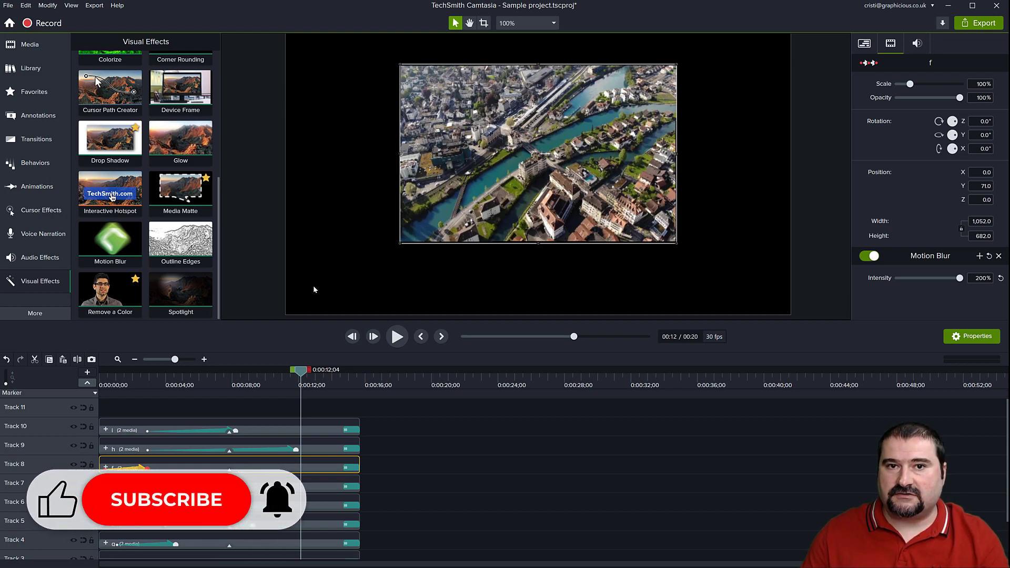
Change the project's canvas color to the default light gray and preview the pieces against it.
{"action": "left_click", "coordinate": [552, 23]}
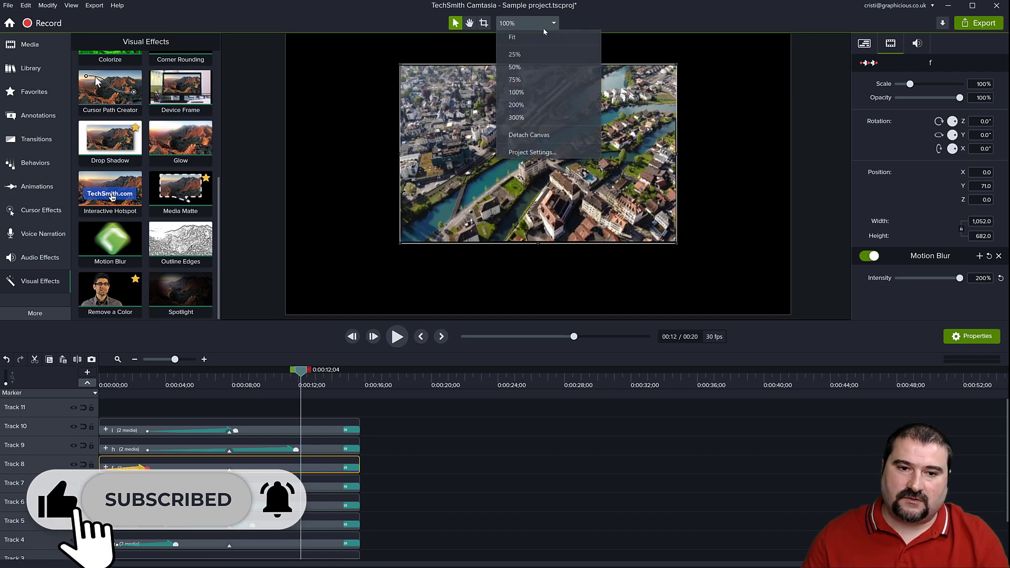
{"action": "left_click", "coordinate": [546, 152]}
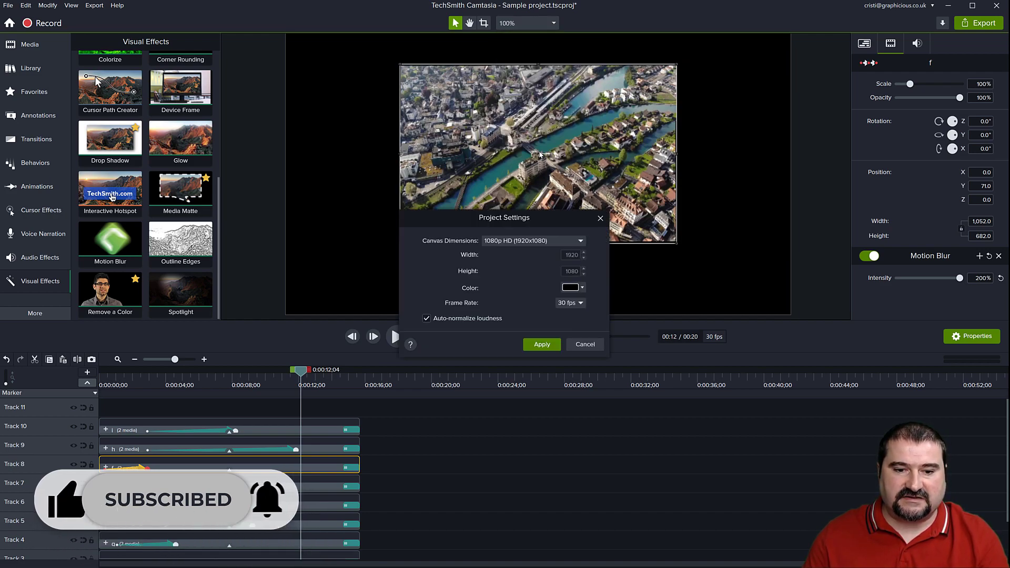
{"action": "left_click", "coordinate": [583, 287]}
{"action": "left_click", "coordinate": [534, 322]}
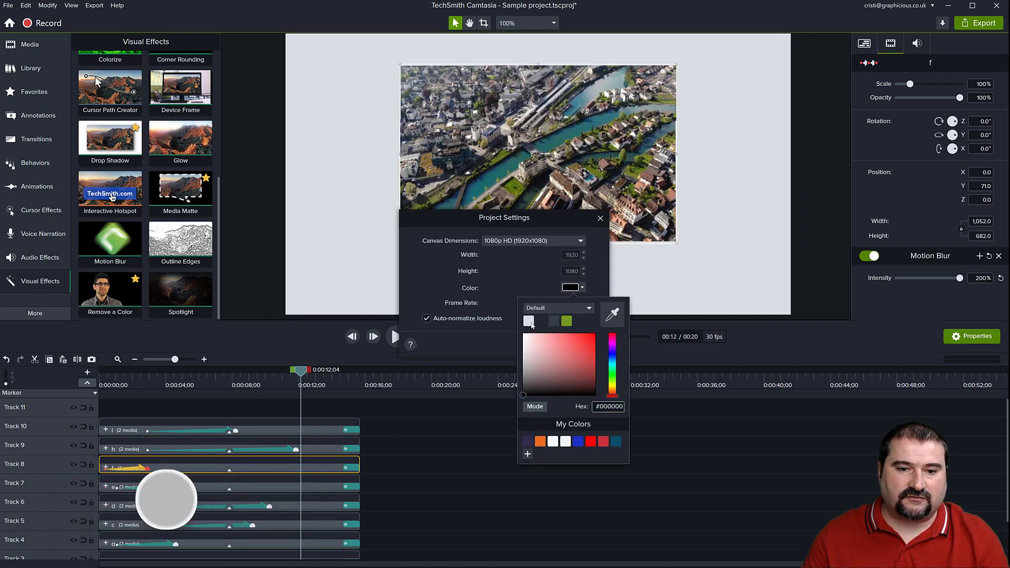
{"action": "left_click", "coordinate": [541, 344]}
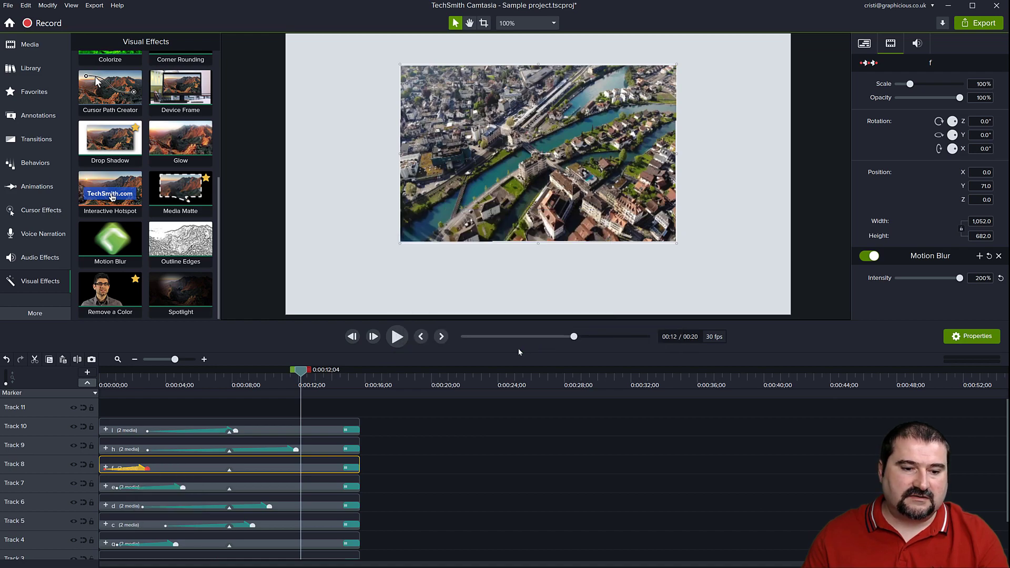
{"action": "left_click_drag", "start_coordinate": [303, 375], "coordinate": [201, 405]}
{"action": "left_click", "coordinate": [273, 205]}
{"action": "left_click_drag", "start_coordinate": [185, 405], "coordinate": [100, 408]}
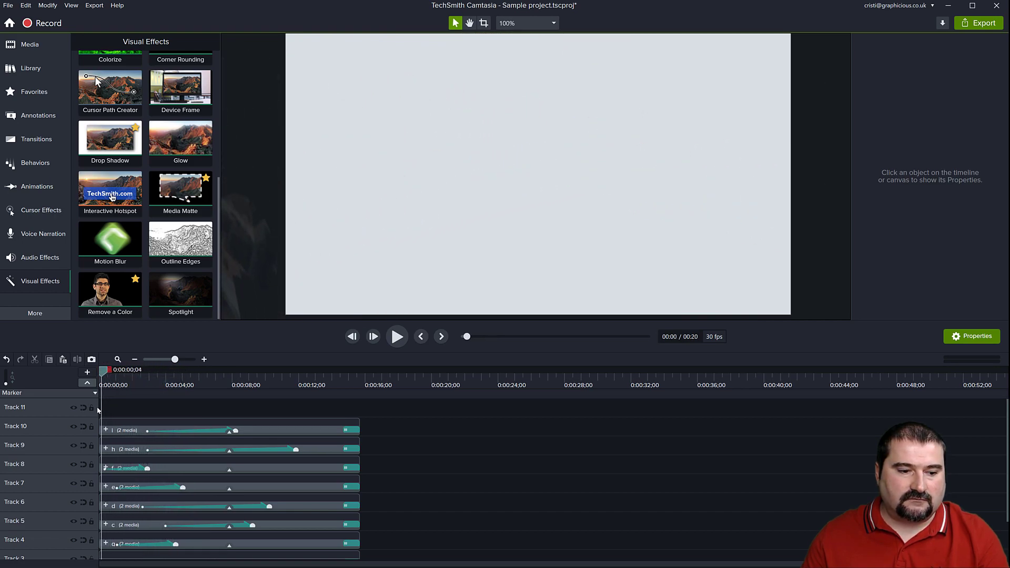
Select all nine puzzle-piece groups, combine them into a single group, and preview it from the start.
{"action": "scroll", "coordinate": [398, 426], "scroll_direction": "down", "scroll_amount": 1}
{"action": "scroll", "coordinate": [392, 427], "scroll_direction": "up", "scroll_amount": 1}
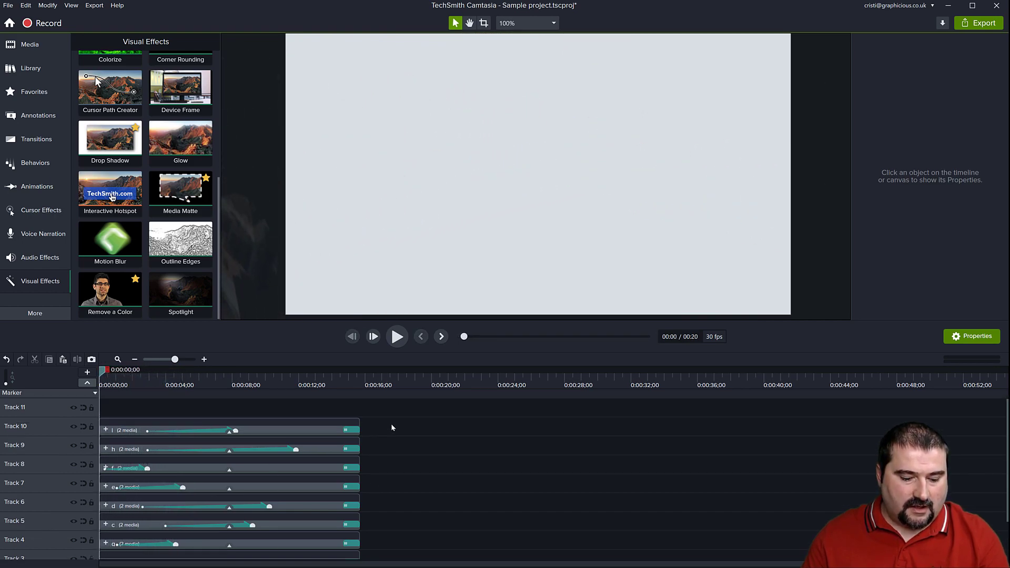
{"action": "left_click_drag", "start_coordinate": [389, 410], "coordinate": [141, 531]}
{"action": "key", "text": "ctrl+g"}
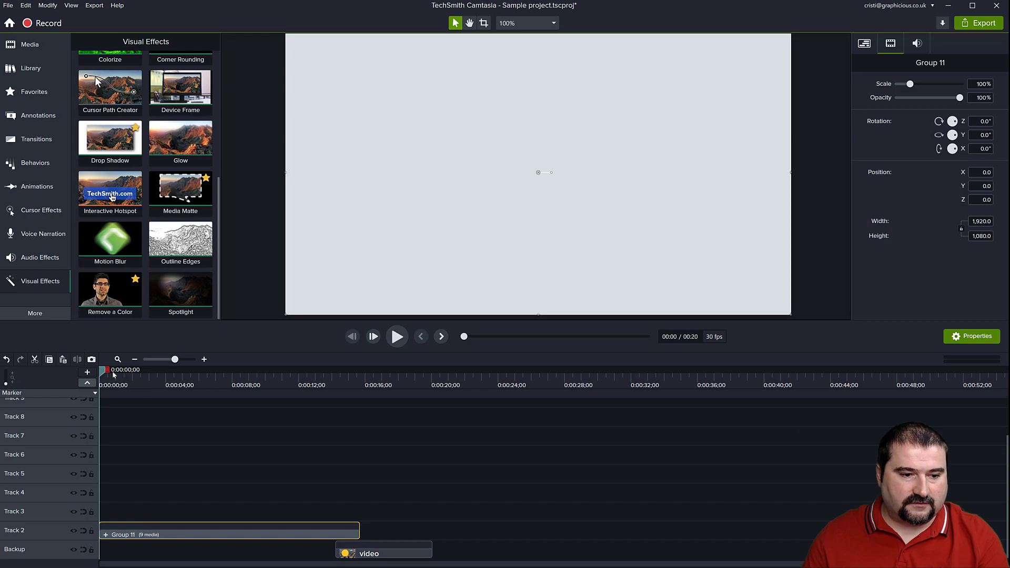
{"action": "left_click", "coordinate": [177, 383]}
{"action": "left_click_drag", "start_coordinate": [183, 383], "coordinate": [104, 374]}
Duplicate the combined group at the timeline start beneath the original and apply Color Adjustment to the lower copy.
{"action": "scroll", "coordinate": [543, 151], "scroll_direction": "down", "scroll_amount": 2}
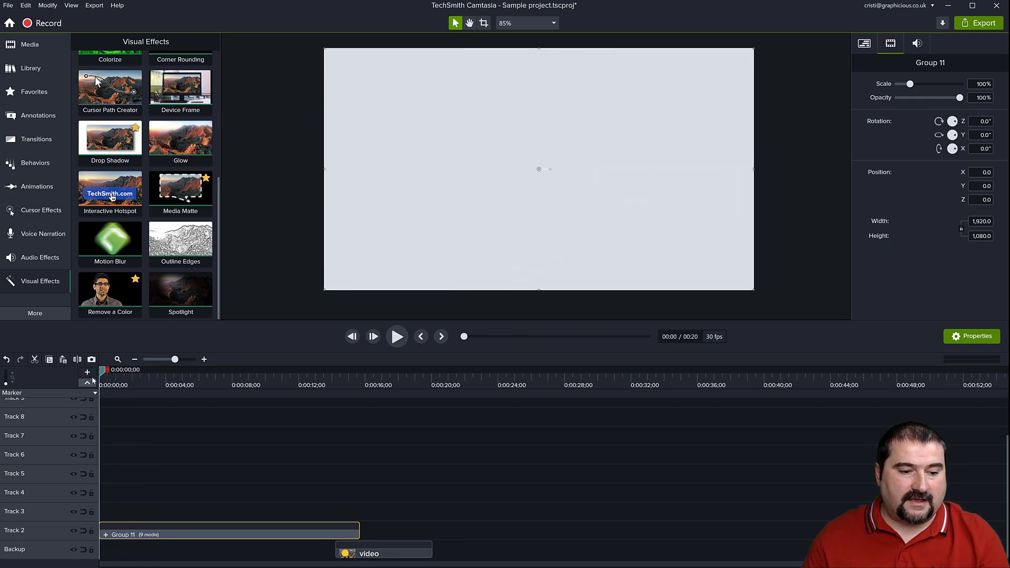
{"action": "key", "text": "ctrl+v"}
{"action": "scroll", "coordinate": [126, 163], "scroll_direction": "up", "scroll_amount": 5}
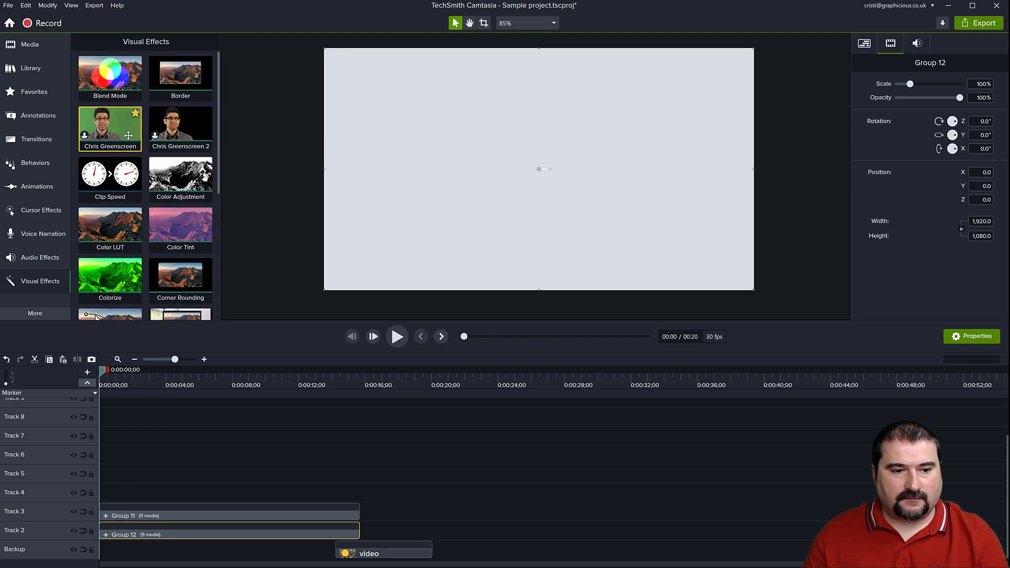
{"action": "left_click_drag", "start_coordinate": [178, 181], "coordinate": [208, 531]}
Hide Track 3 and turn the lower copy solid black by setting its brightness to -100 and contrast to -75.
{"action": "left_click_drag", "start_coordinate": [103, 371], "coordinate": [208, 383]}
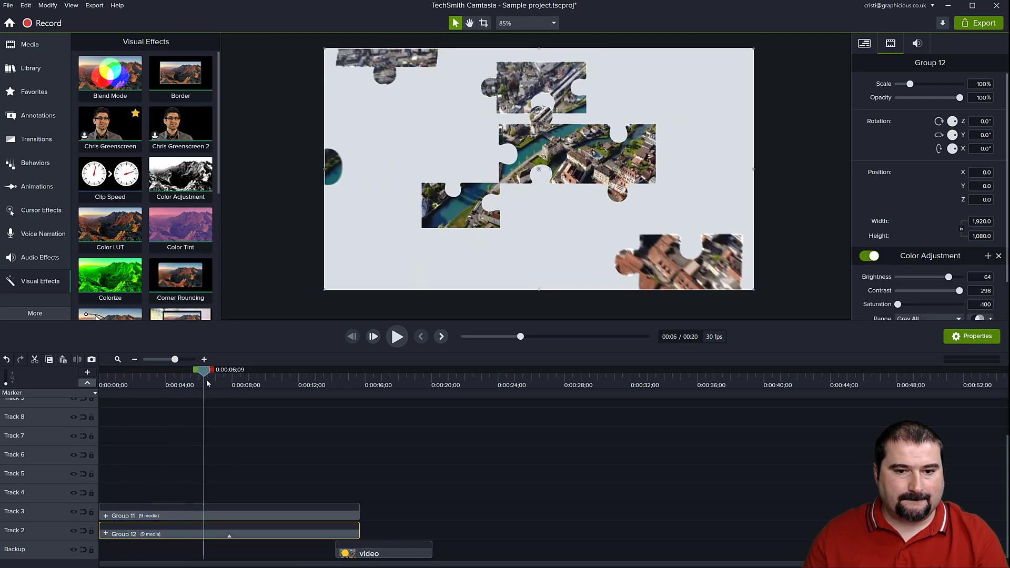
{"action": "left_click", "coordinate": [73, 511]}
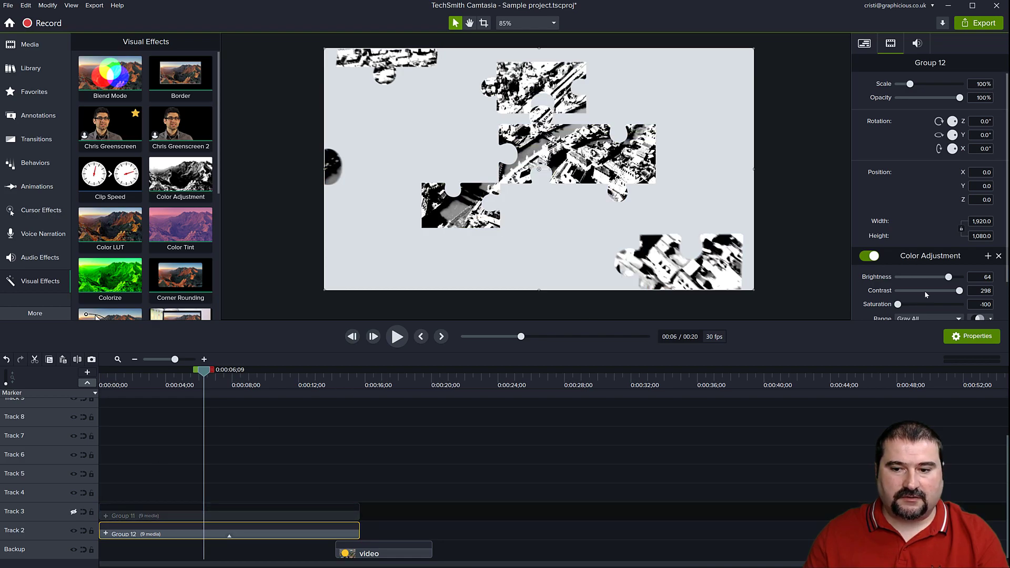
{"action": "left_click_drag", "start_coordinate": [949, 277], "coordinate": [885, 278]}
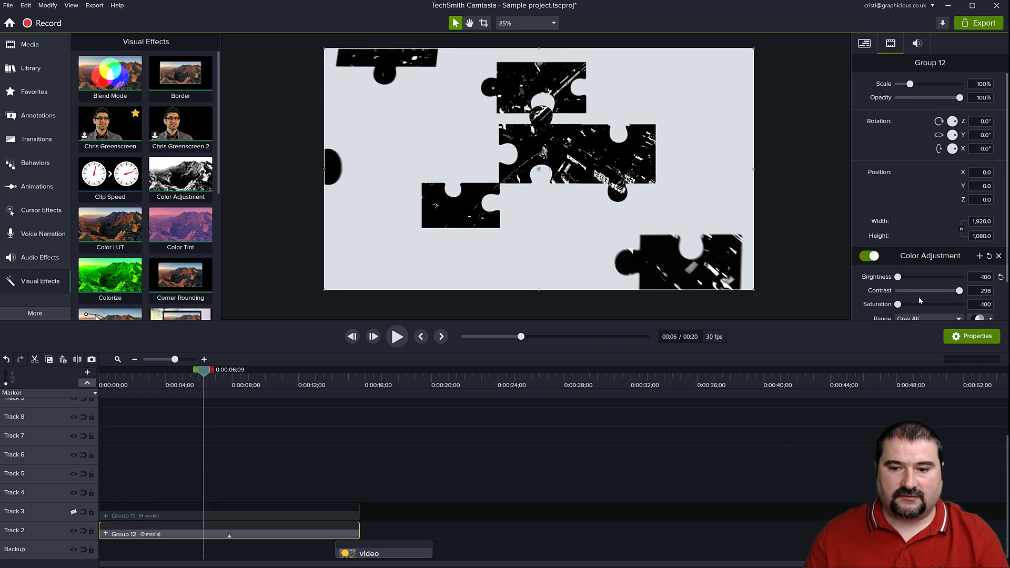
{"action": "left_click_drag", "start_coordinate": [951, 290], "coordinate": [908, 290]}
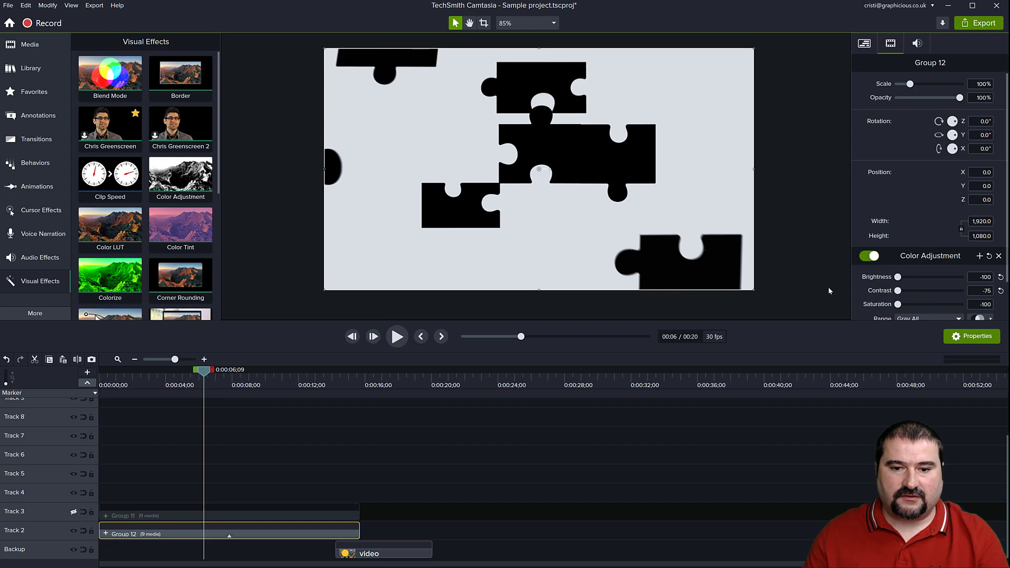
Show Track 3 and animate the black copy scaling up from about 69.8% to 100% between about 0:00:00;29 and 0:00:14;19.
{"action": "left_click_drag", "start_coordinate": [202, 373], "coordinate": [88, 380]}
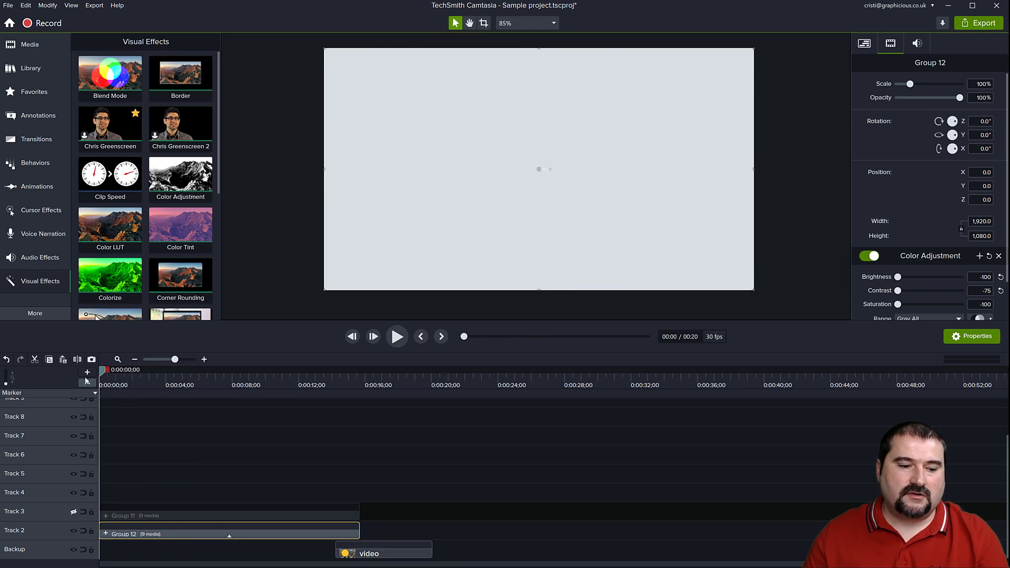
{"action": "left_click", "coordinate": [74, 513]}
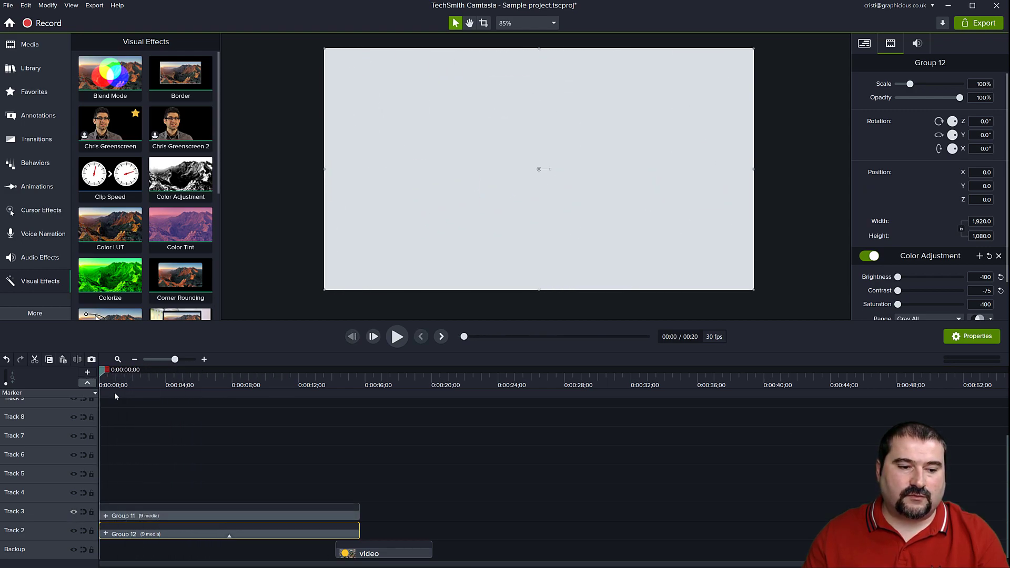
{"action": "left_click_drag", "start_coordinate": [103, 375], "coordinate": [344, 406]}
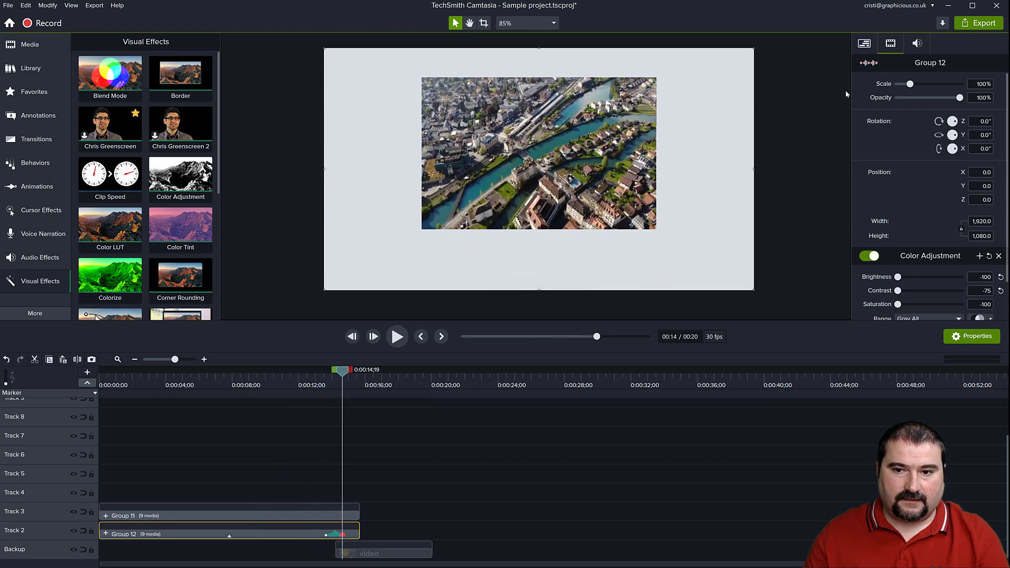
{"action": "left_click_drag", "start_coordinate": [327, 535], "coordinate": [116, 535]}
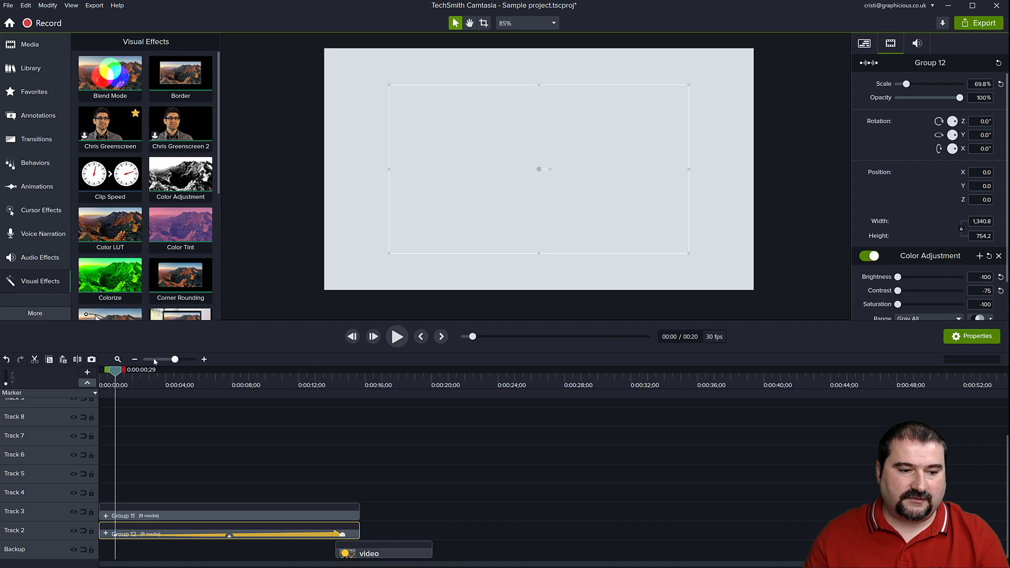
{"action": "left_click_drag", "start_coordinate": [117, 369], "coordinate": [191, 385]}
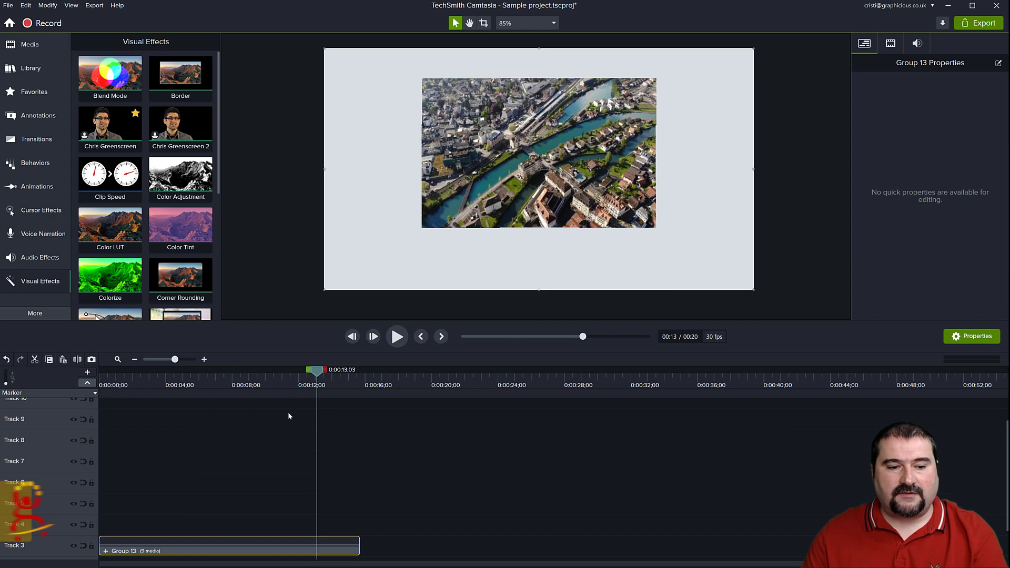
Scrub the combined puzzle group back to about 0:00:05;09 and open the Track Matte Mode options of Track 3.
{"action": "left_click_drag", "start_coordinate": [308, 386], "coordinate": [191, 385]}
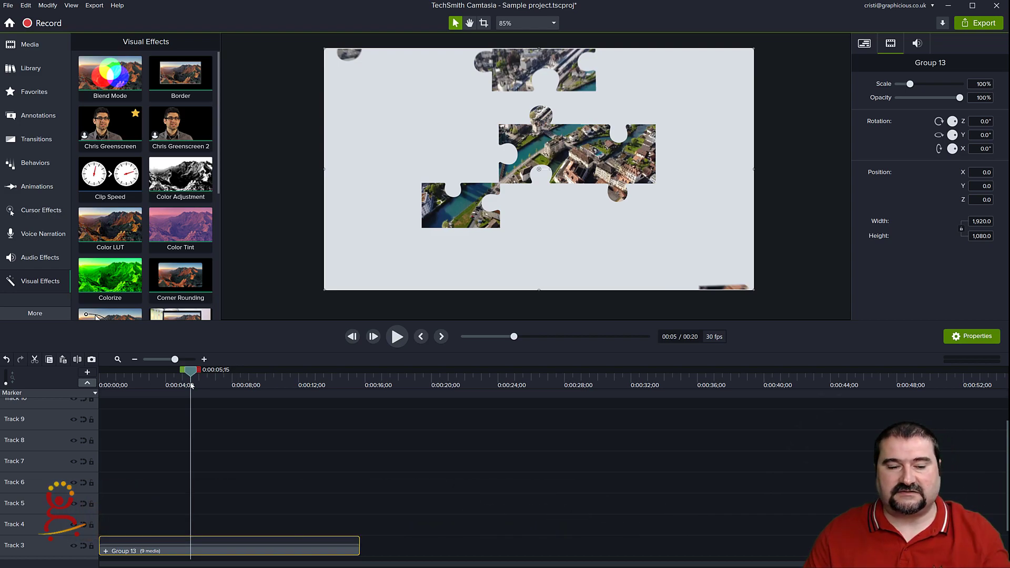
{"action": "mouse_move", "coordinate": [192, 385]}
{"action": "left_mouse_down"}
{"action": "mouse_move", "coordinate": [140, 389]}
{"action": "mouse_move", "coordinate": [188, 394]}
{"action": "left_mouse_up"}
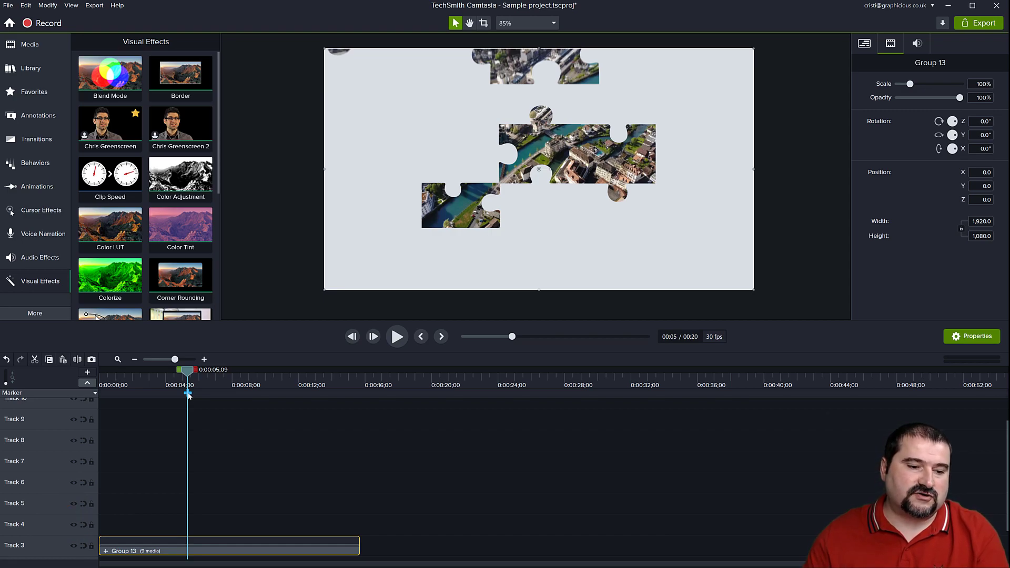
{"action": "left_click", "coordinate": [90, 548]}
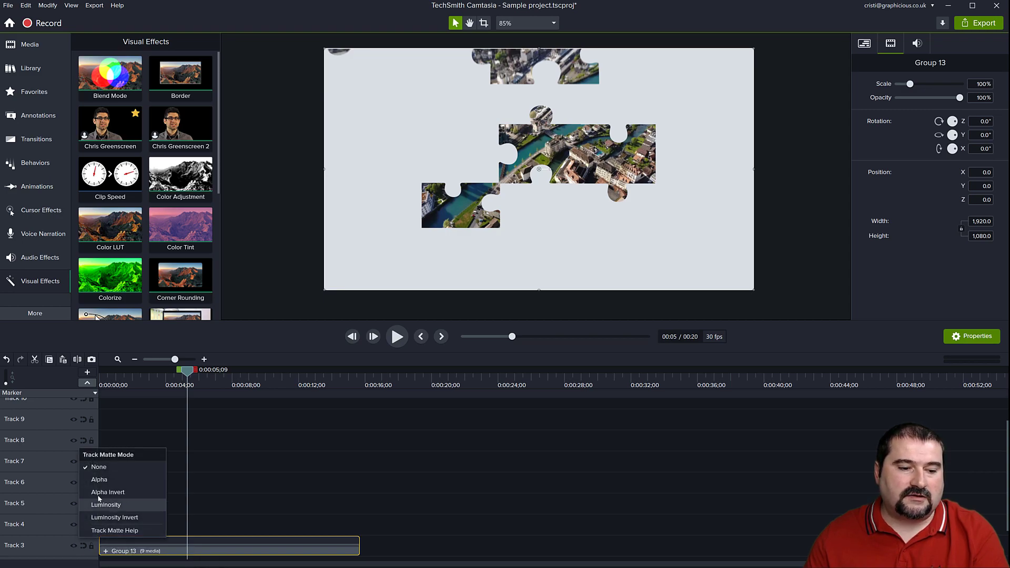